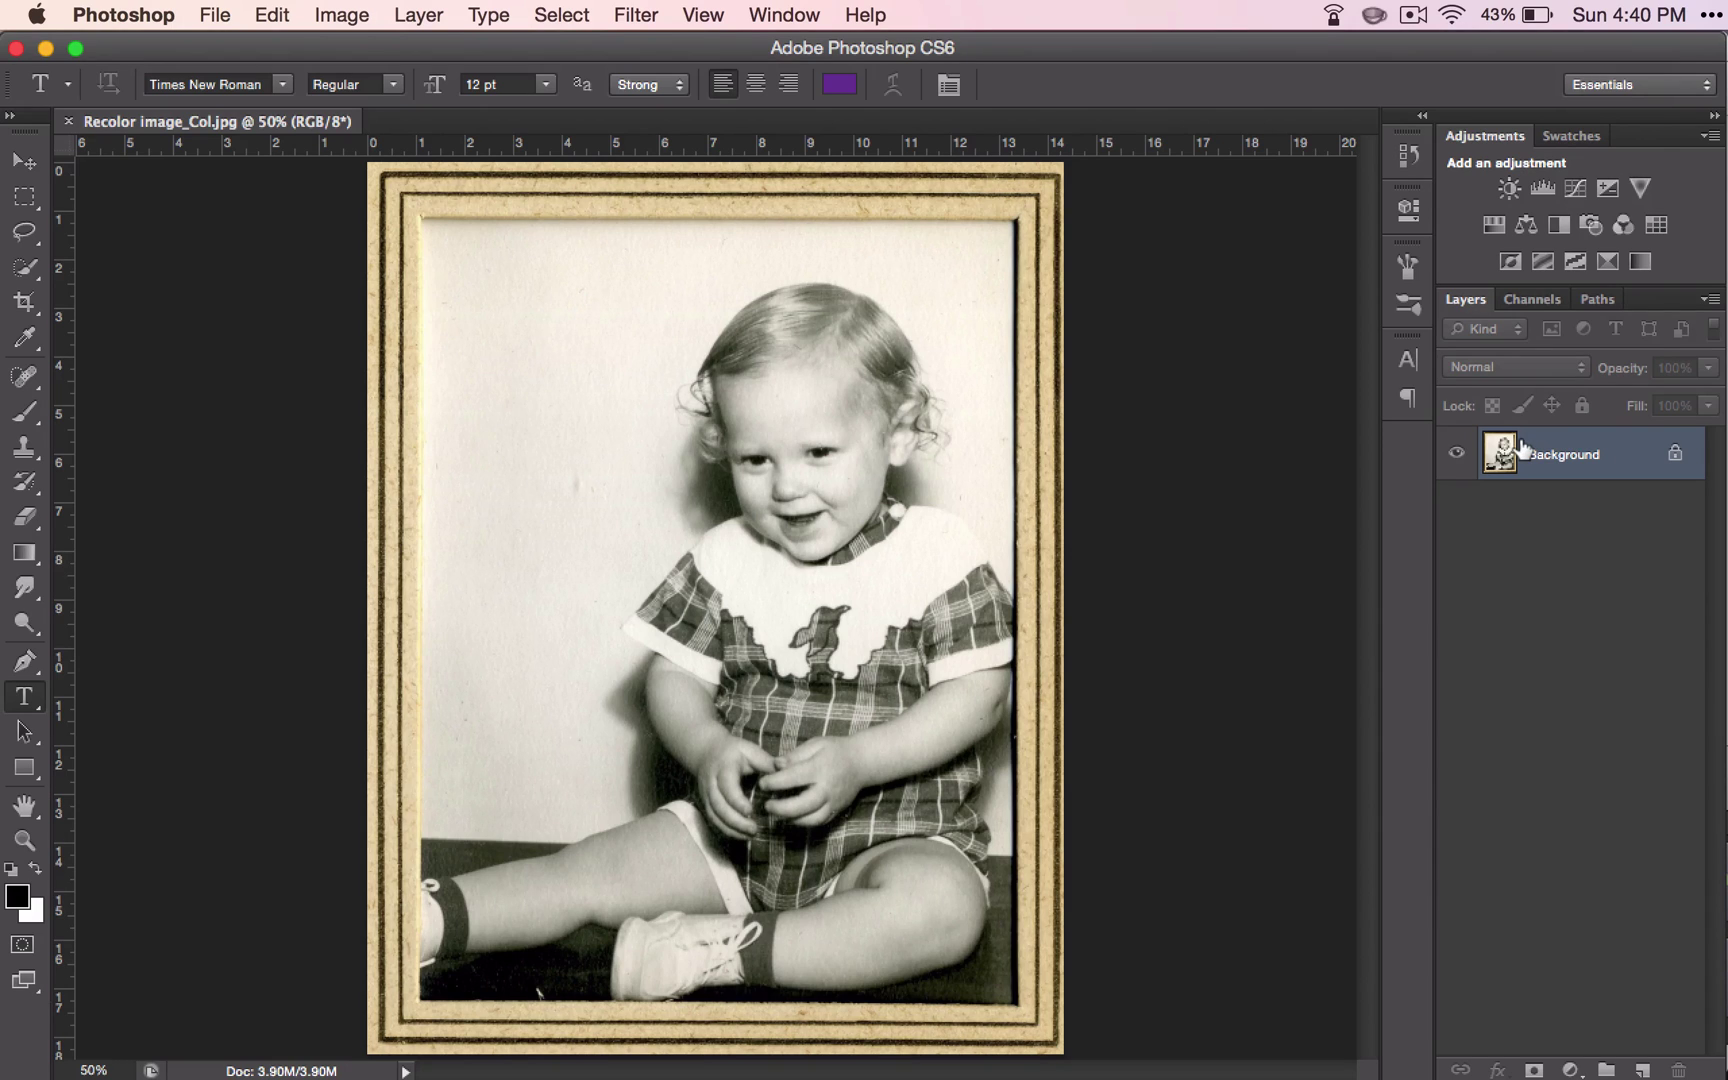
Duplicate the Background layer and rename the copy "image".
key(super+j)
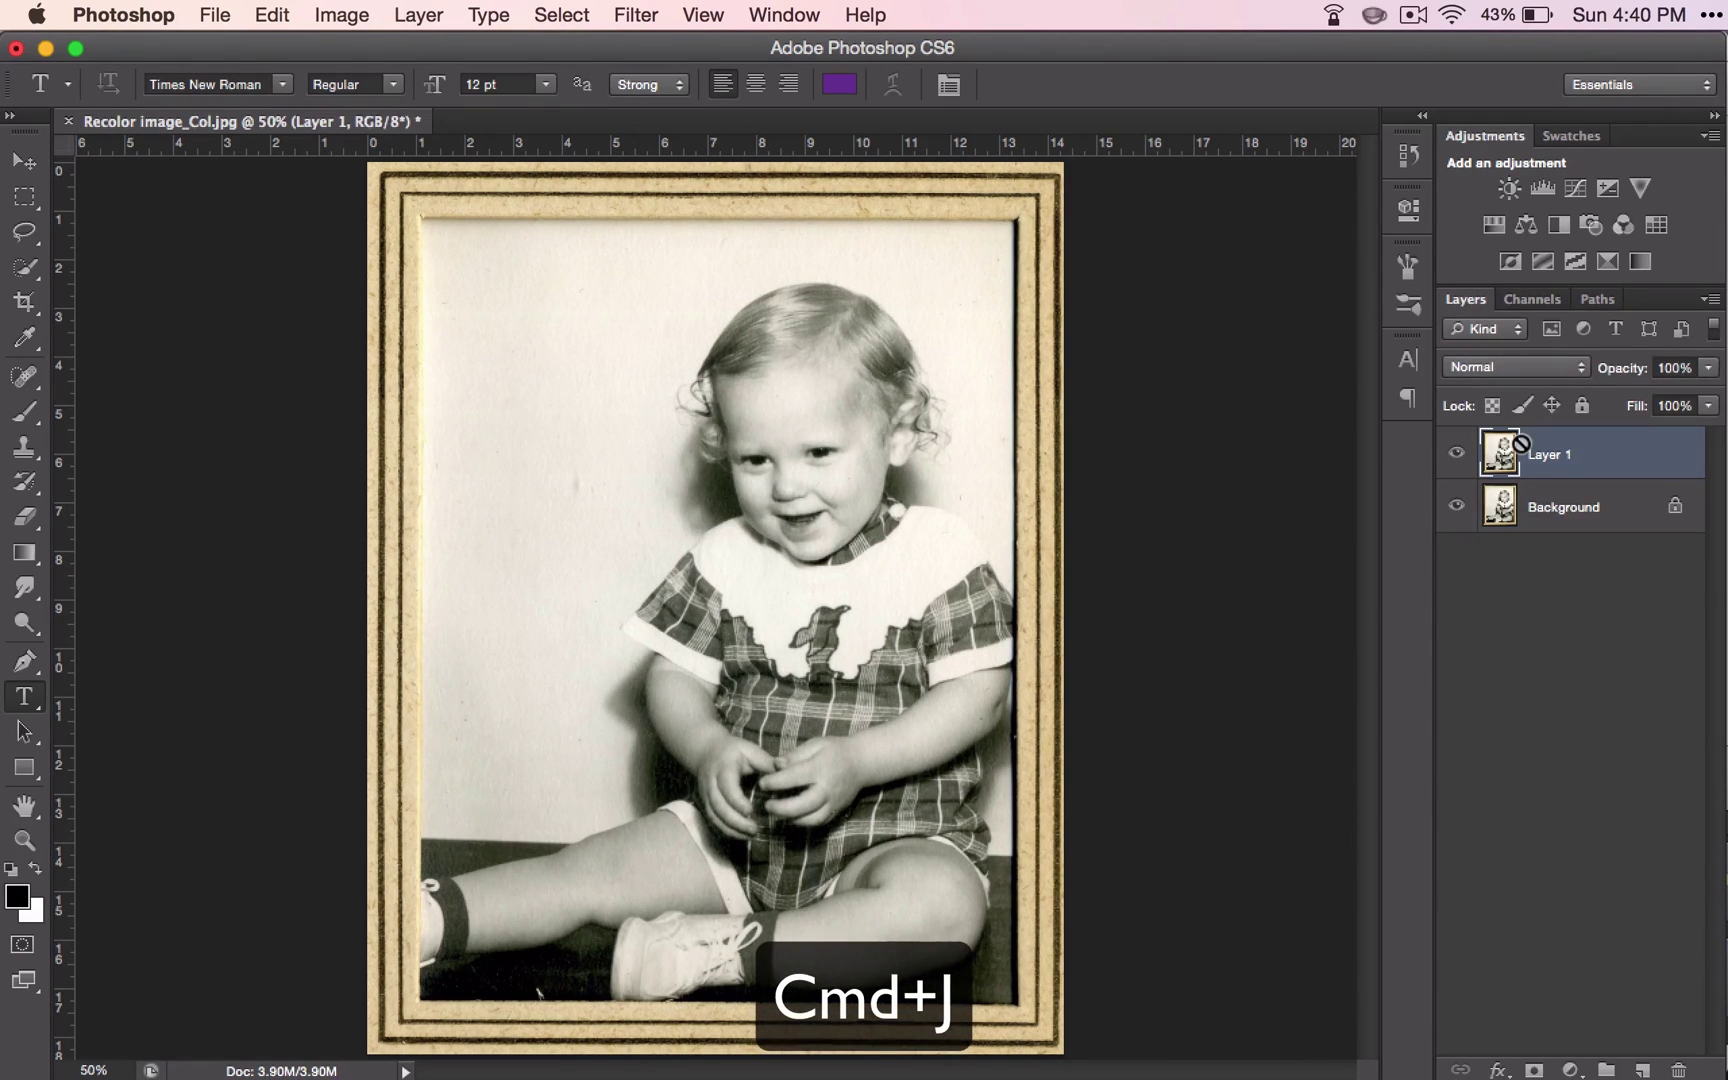
double_click(1540, 455)
text(image)
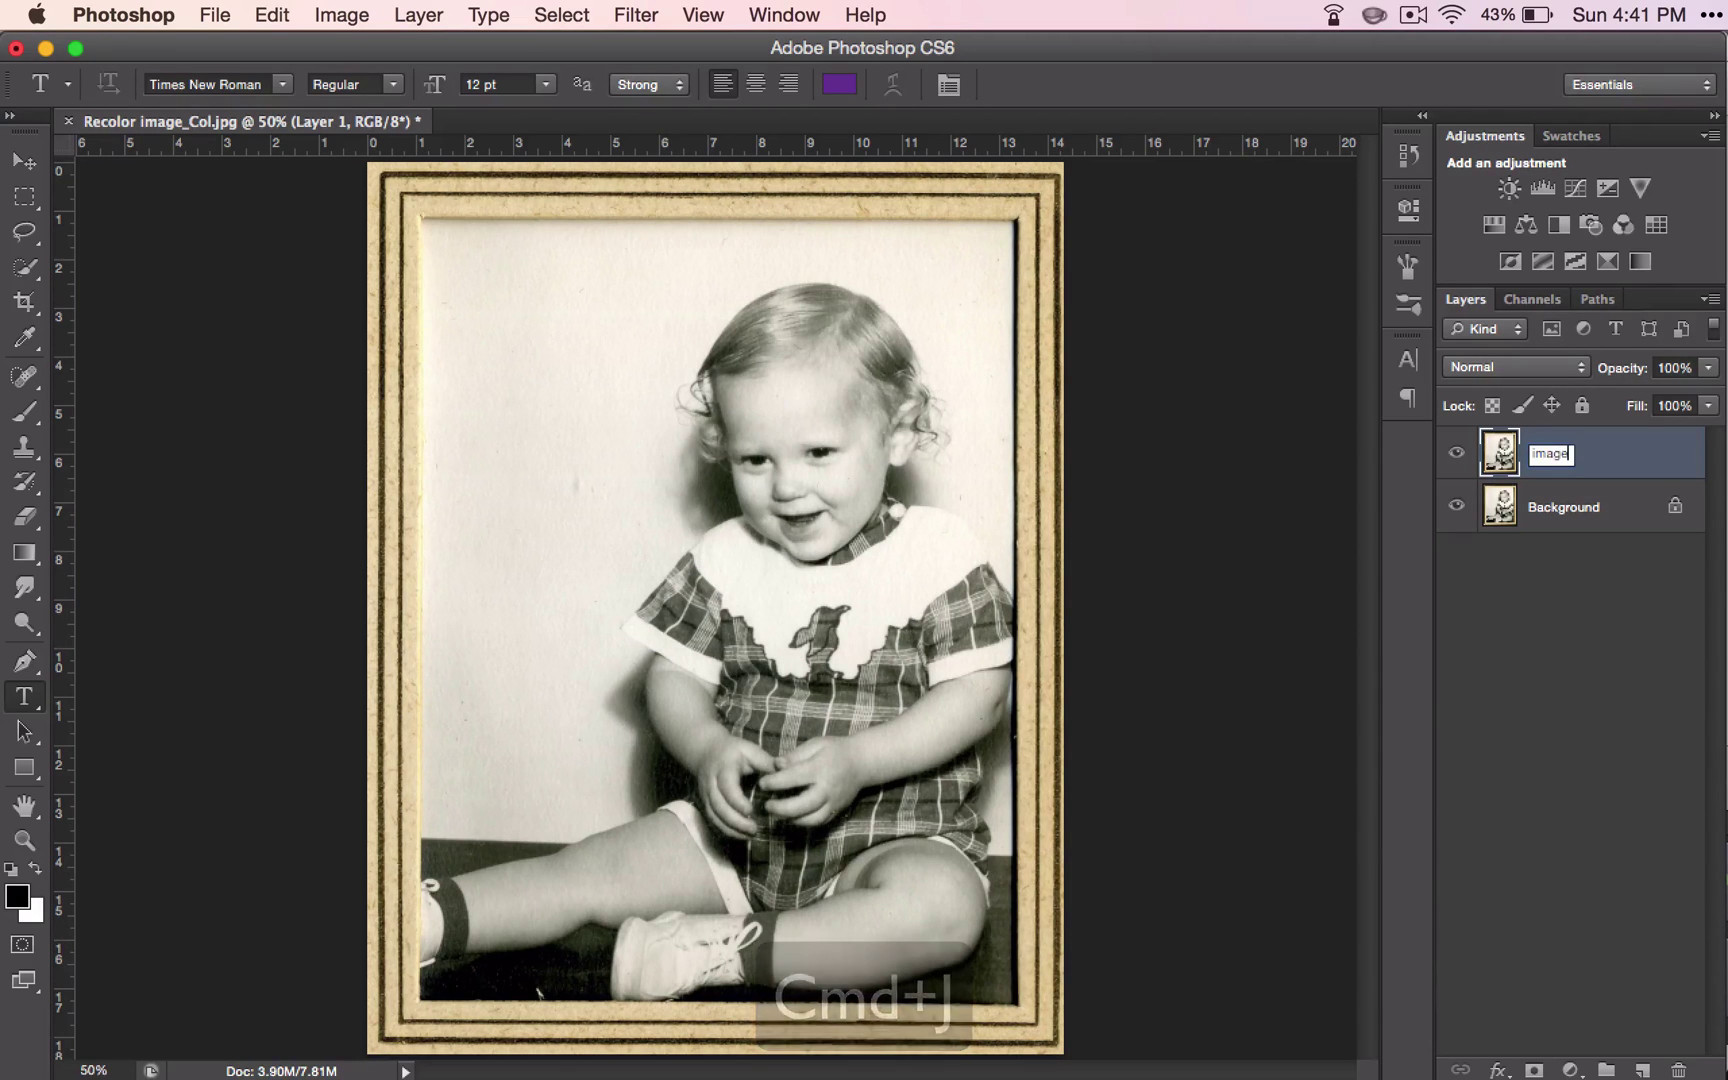
key(Return)
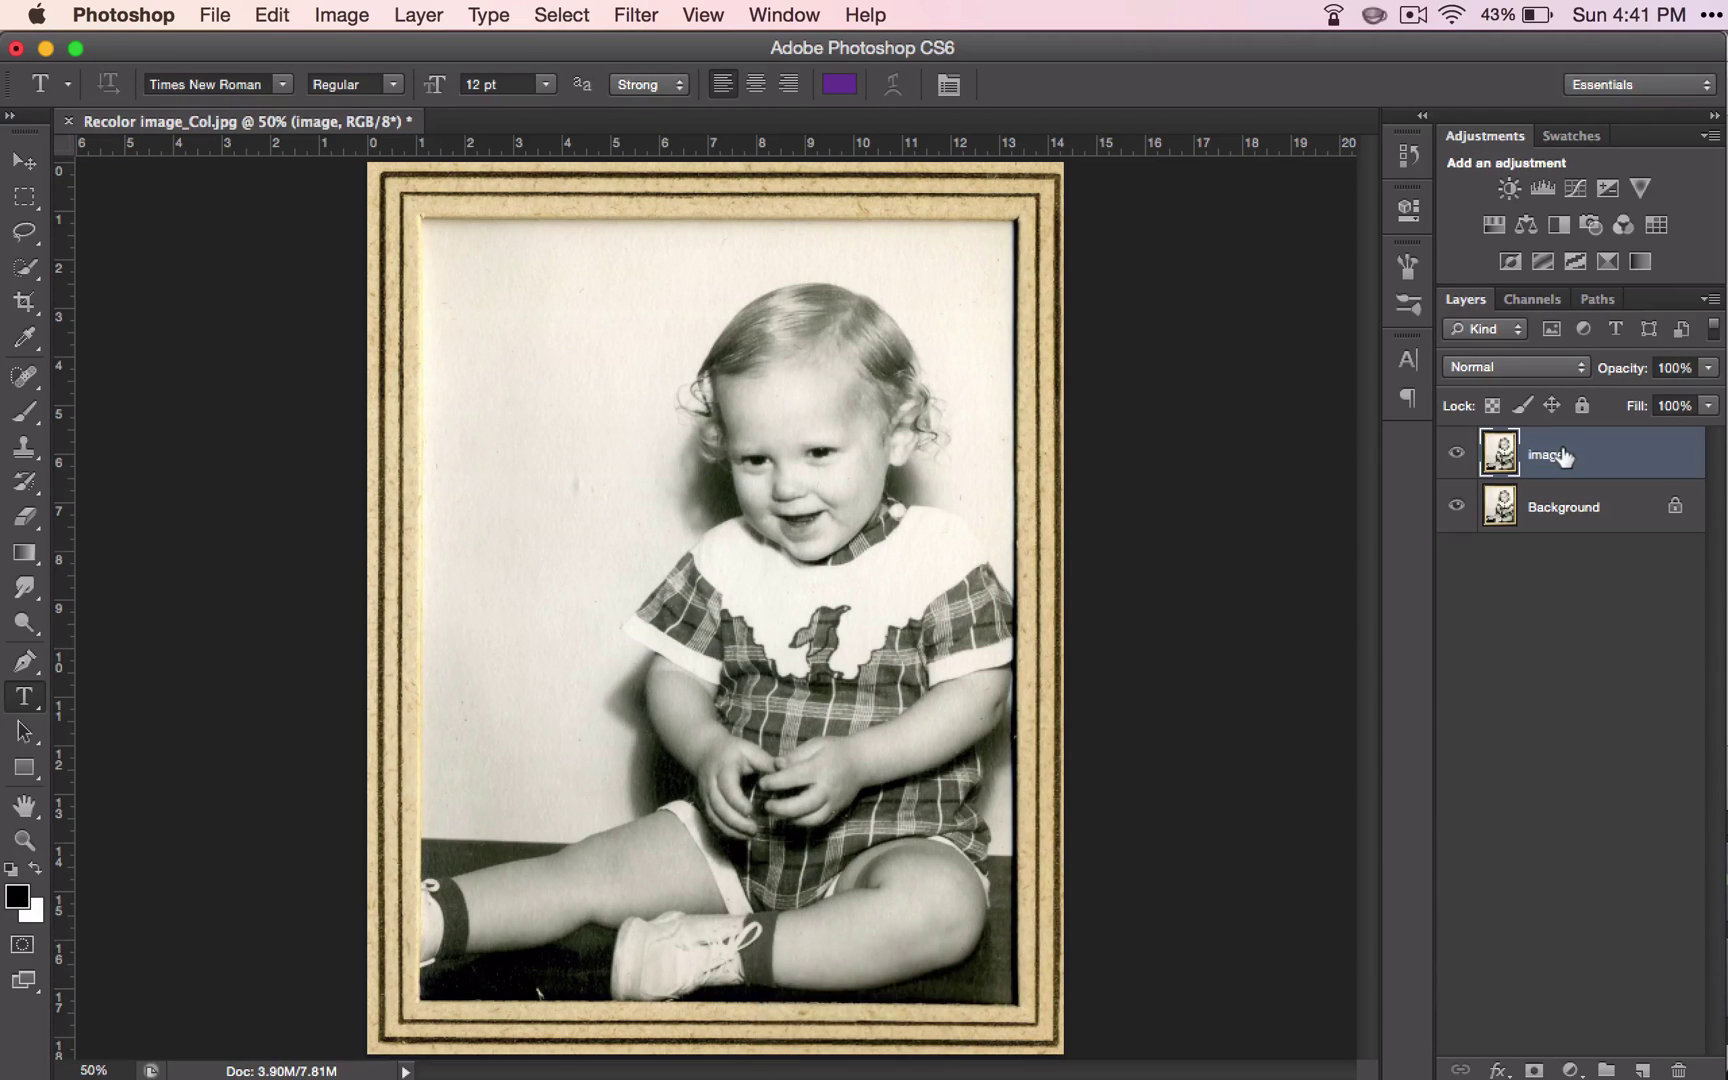
Convert the "image" layer to black and white with the Default preset, comparing the preview before applying it.
click(340, 14)
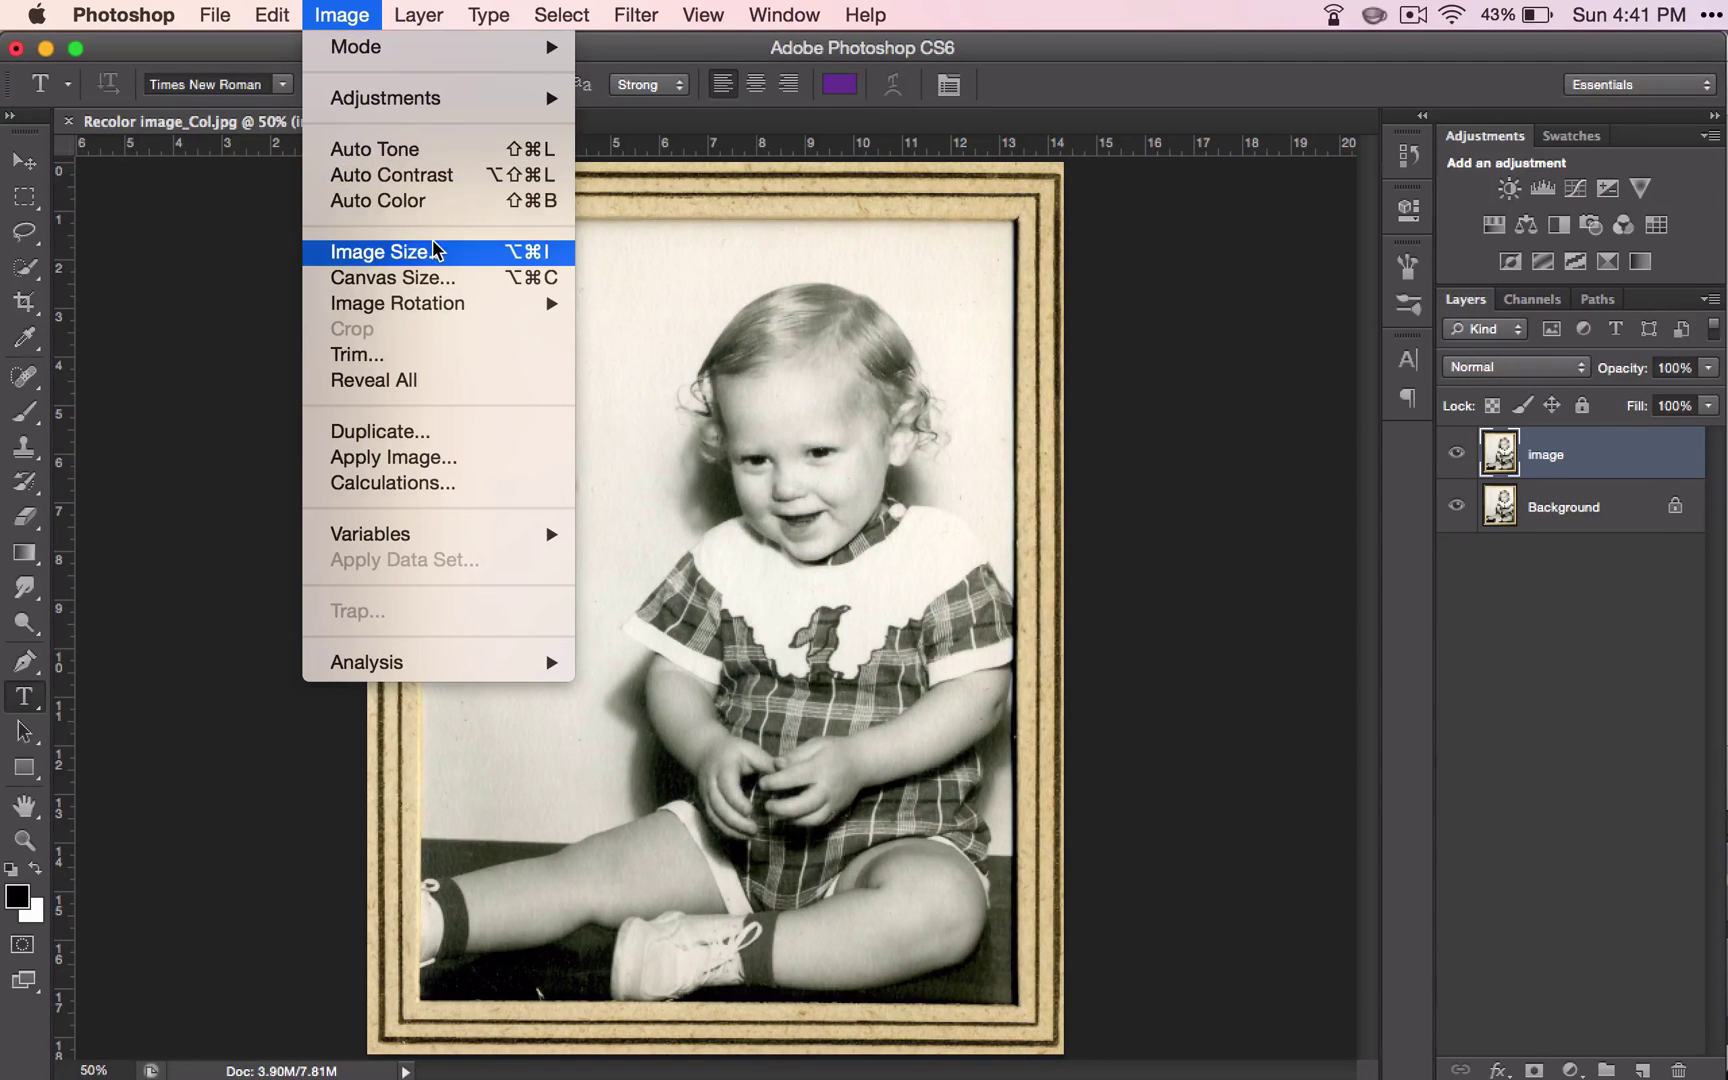
mouse_move(432, 100)
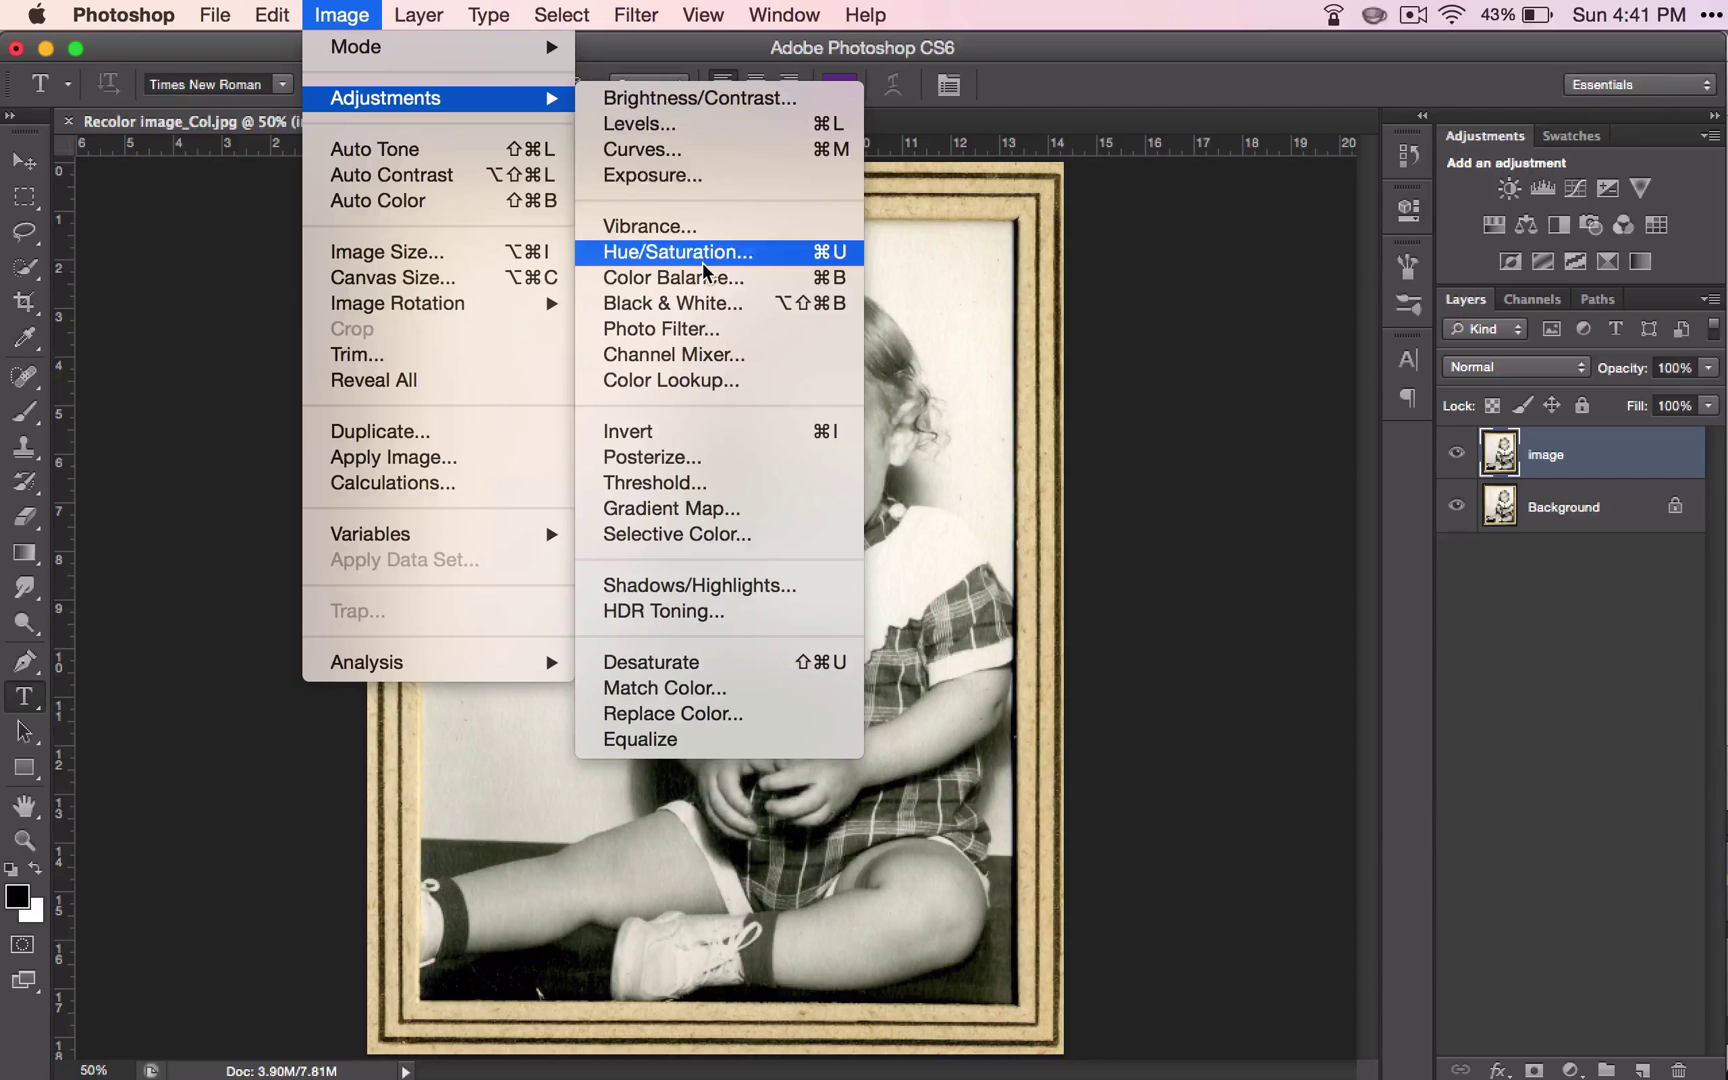
click(702, 303)
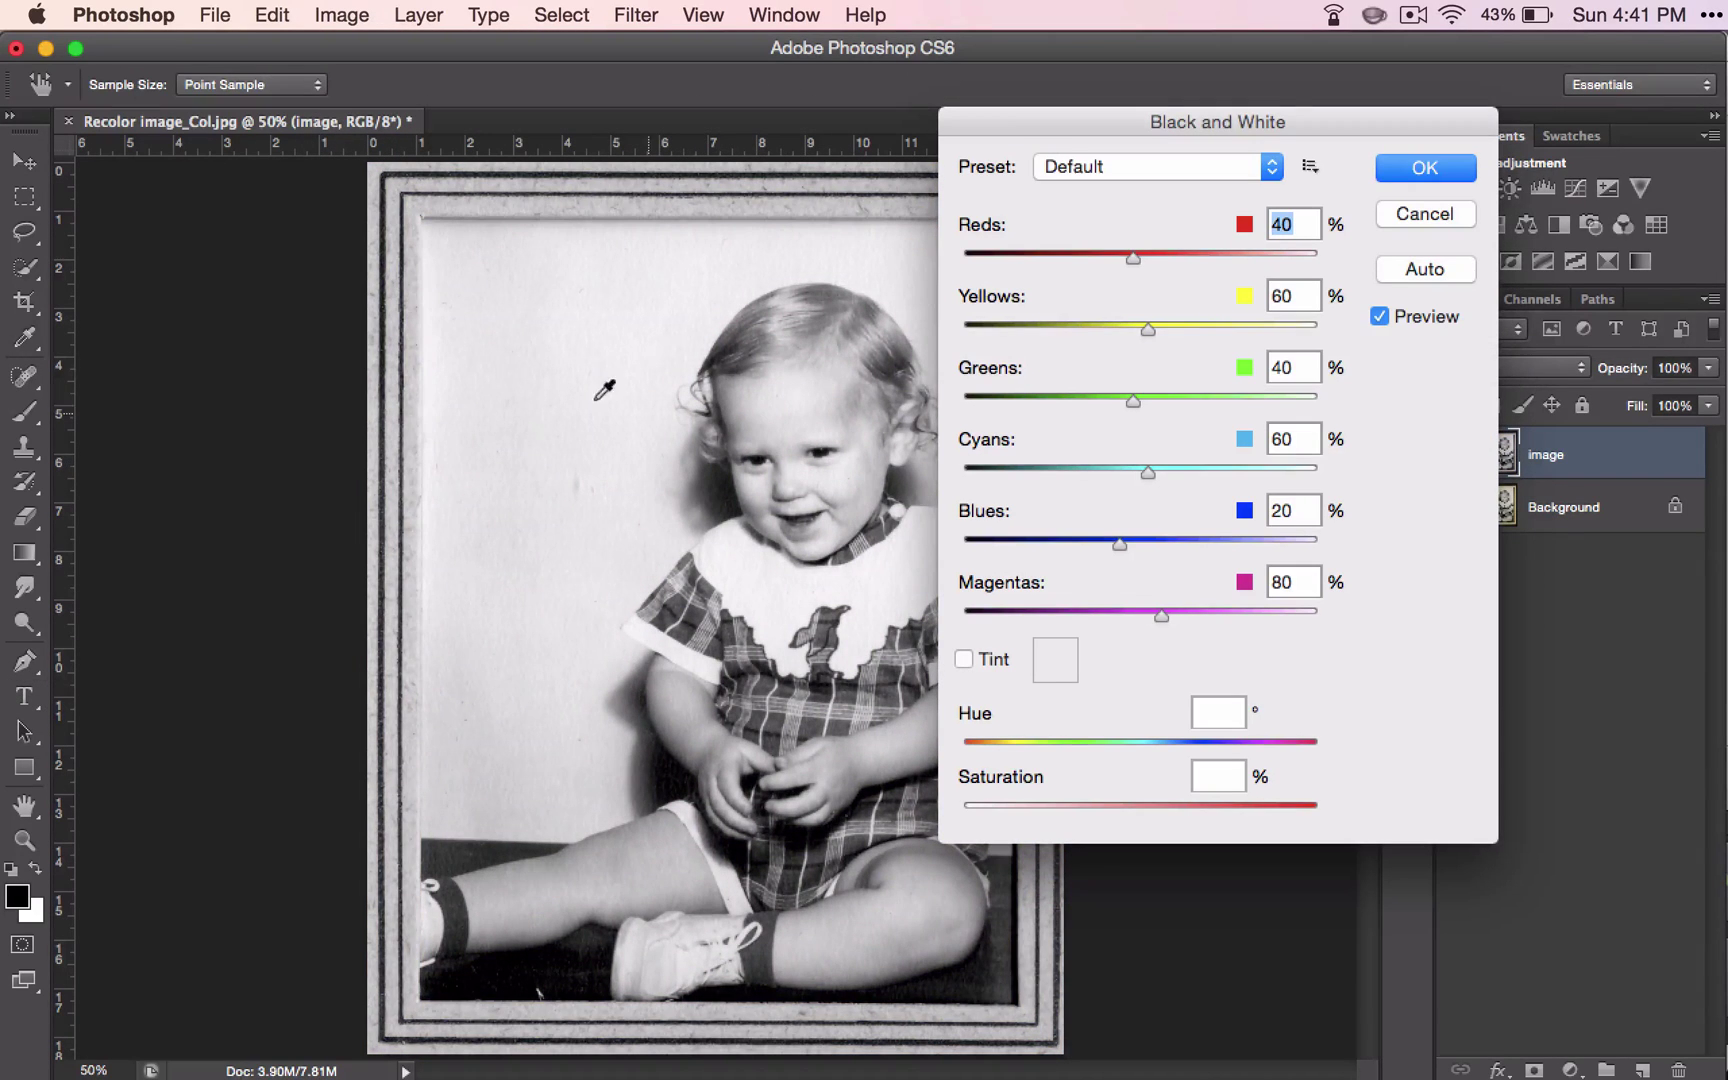
click(1380, 318)
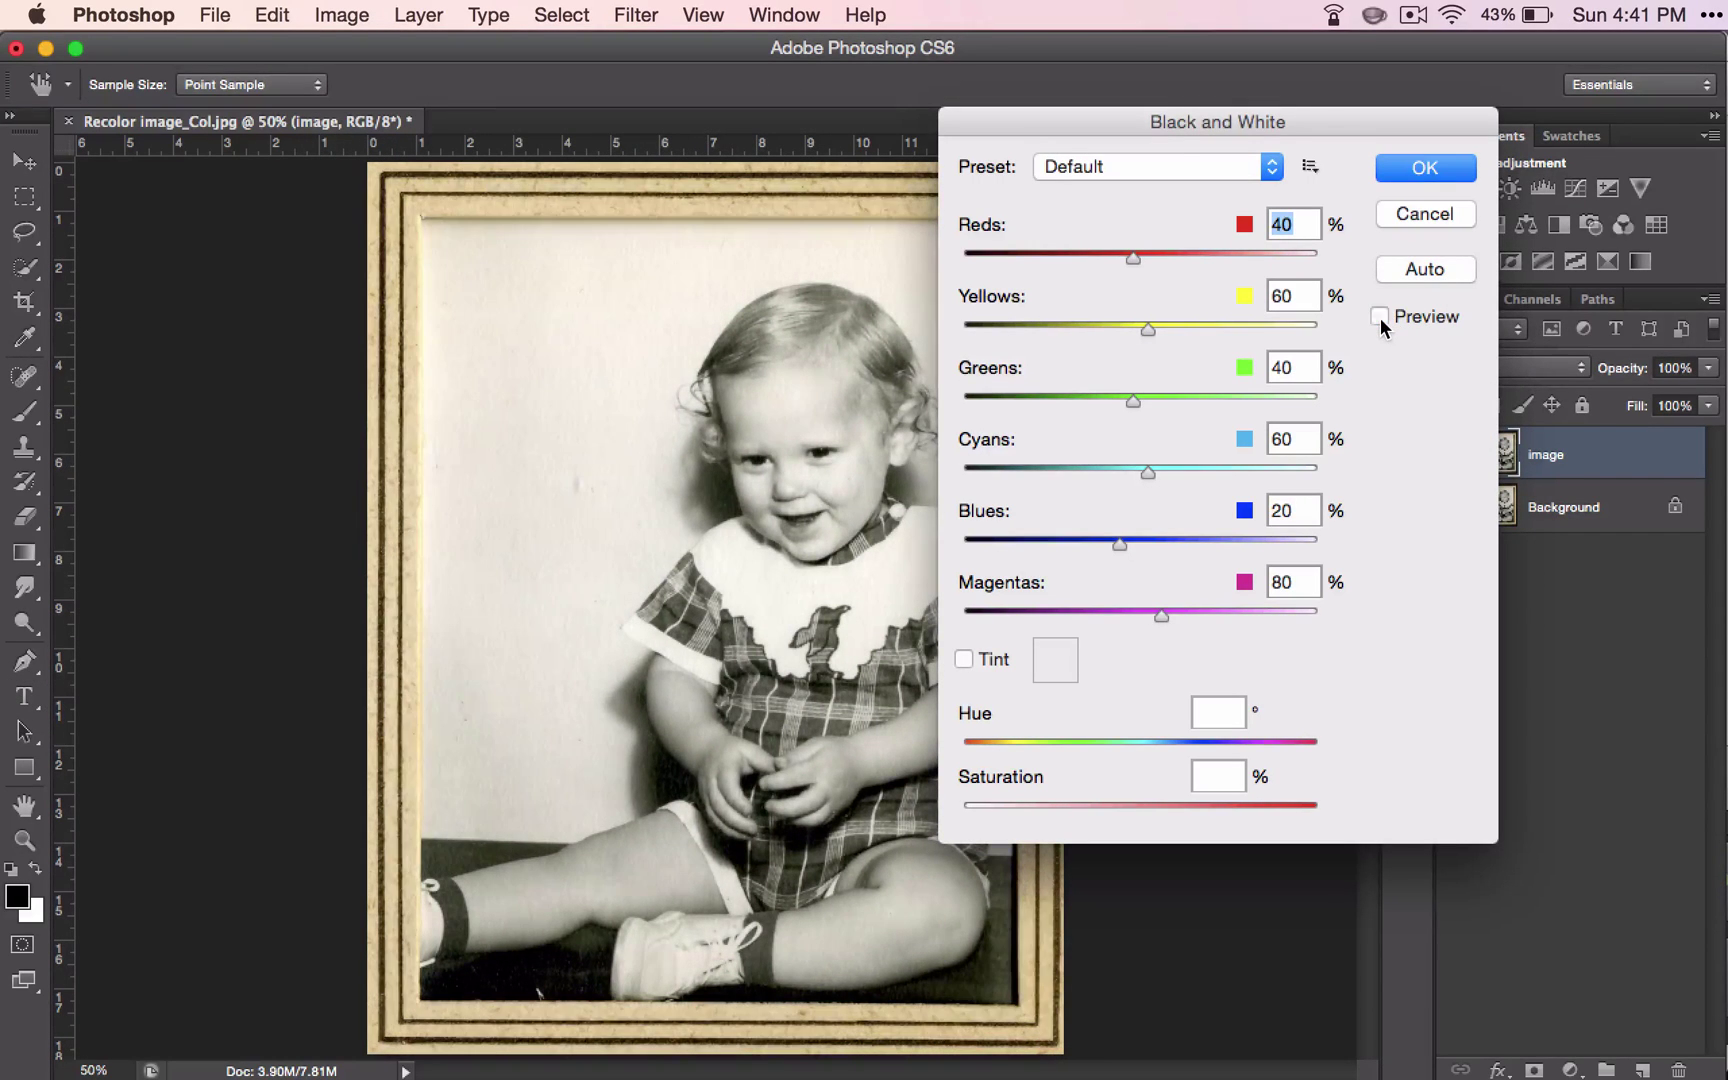
click(1380, 318)
click(1417, 170)
key(t)
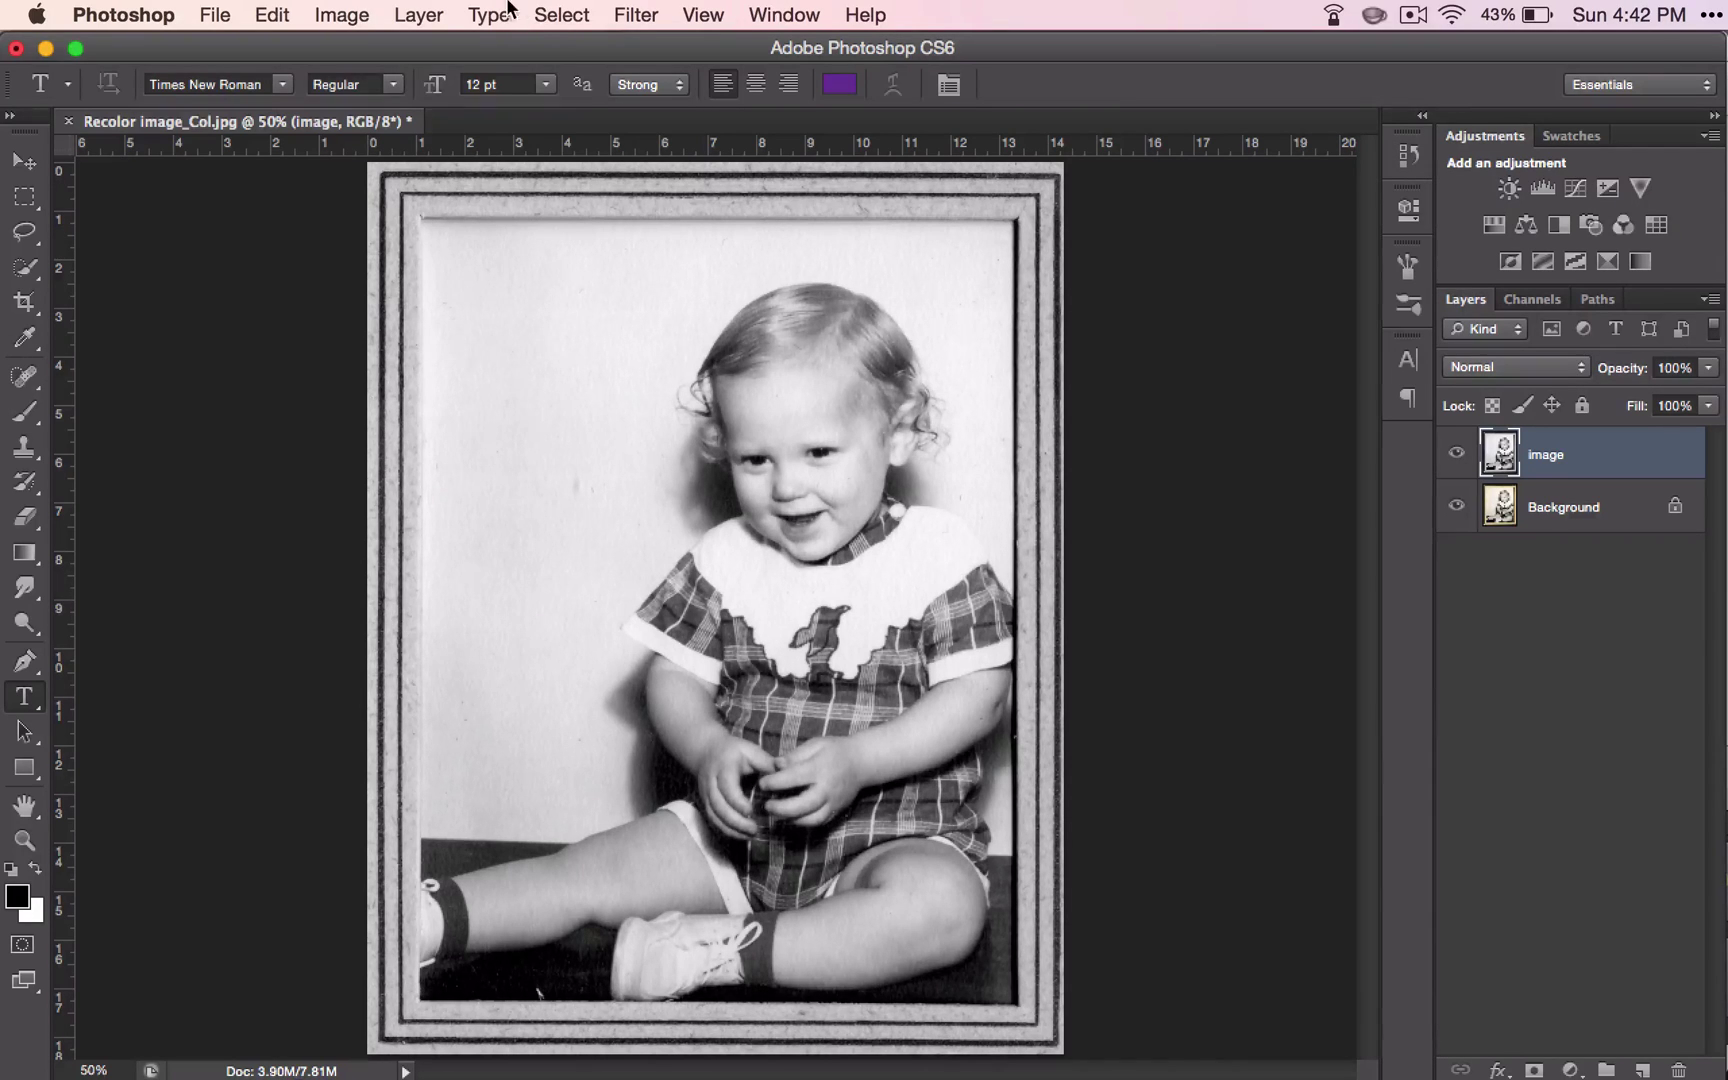
click(341, 14)
mouse_move(363, 97)
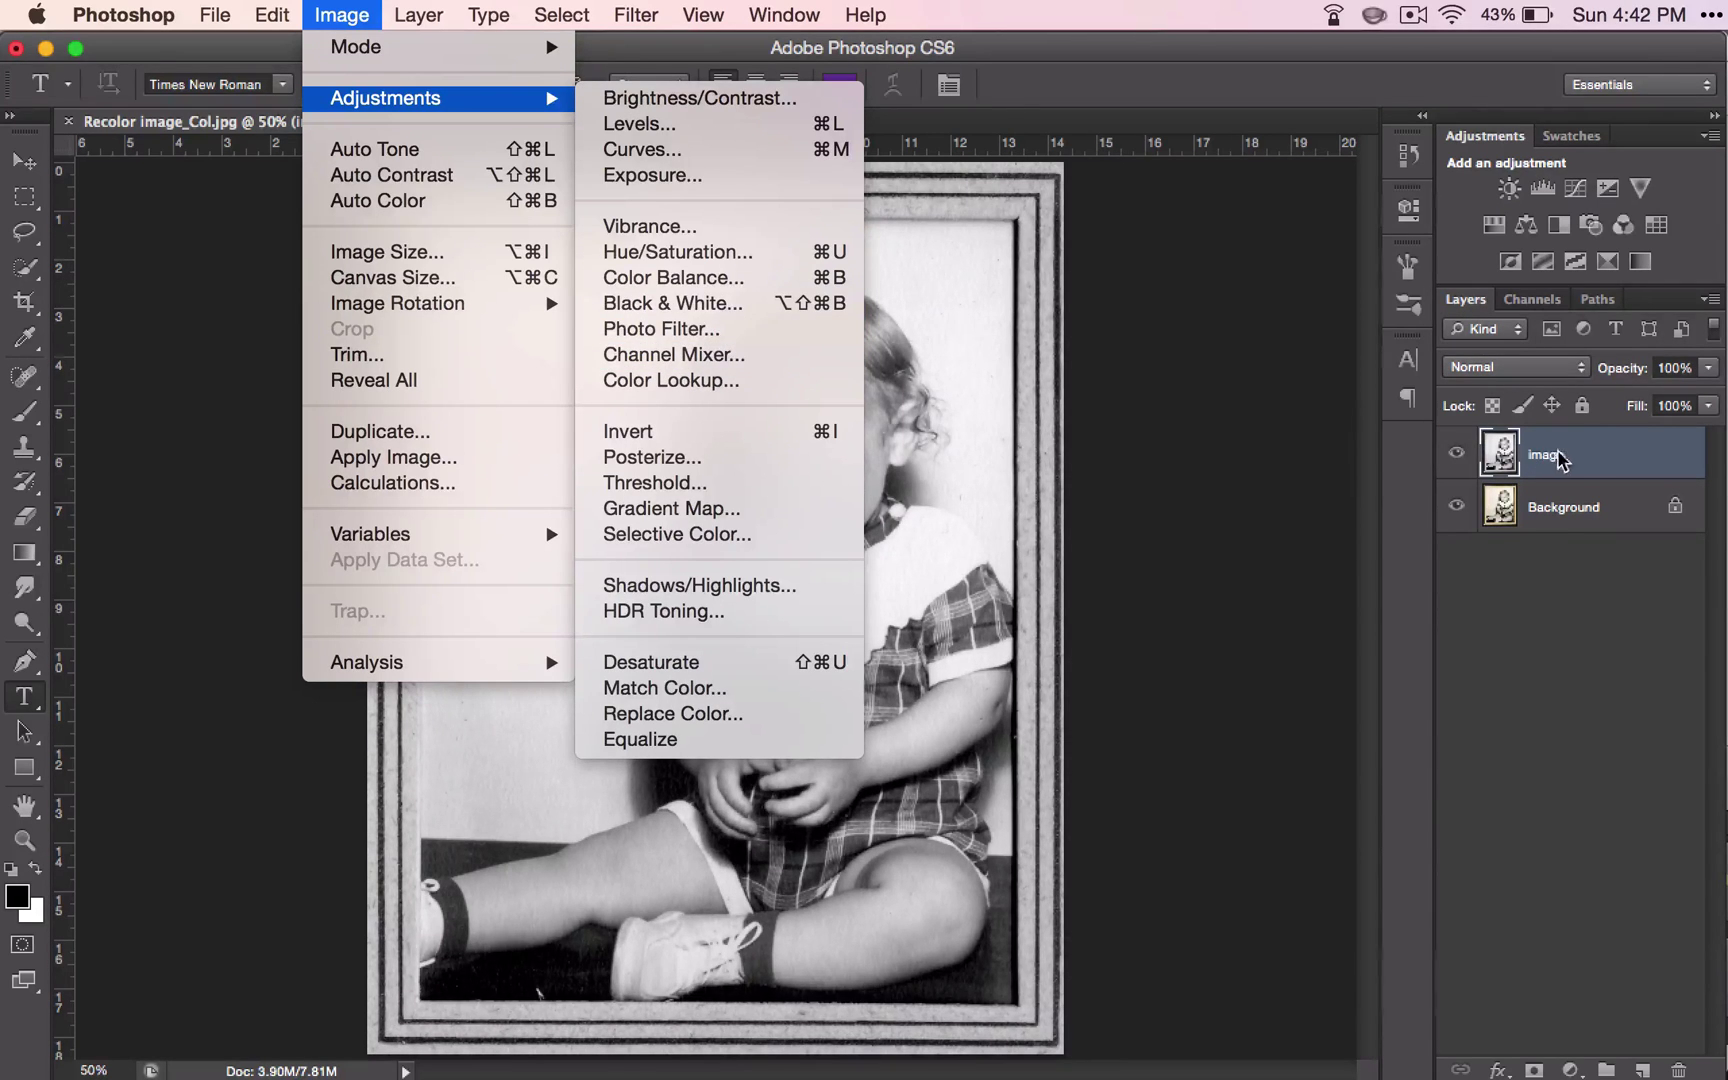
click(1598, 458)
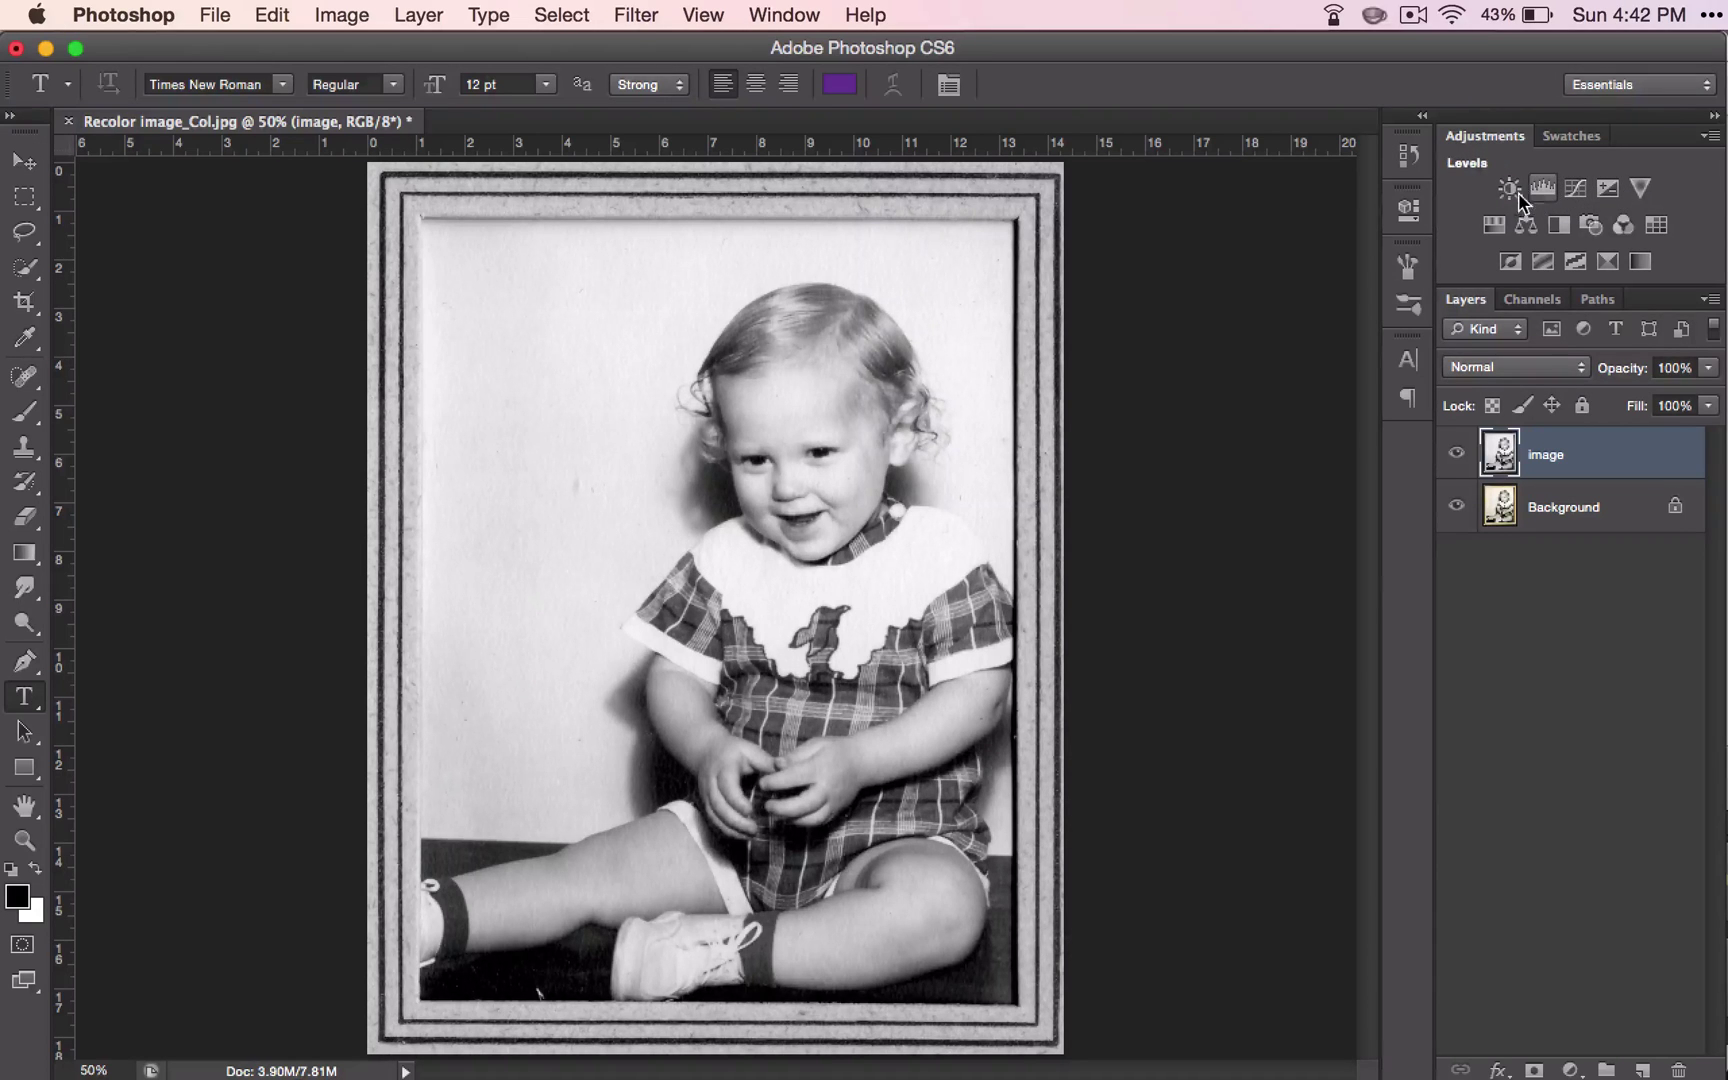
Try a Black & White adjustment layer over the original photo instead of the converted copy, and delete it.
click(1558, 224)
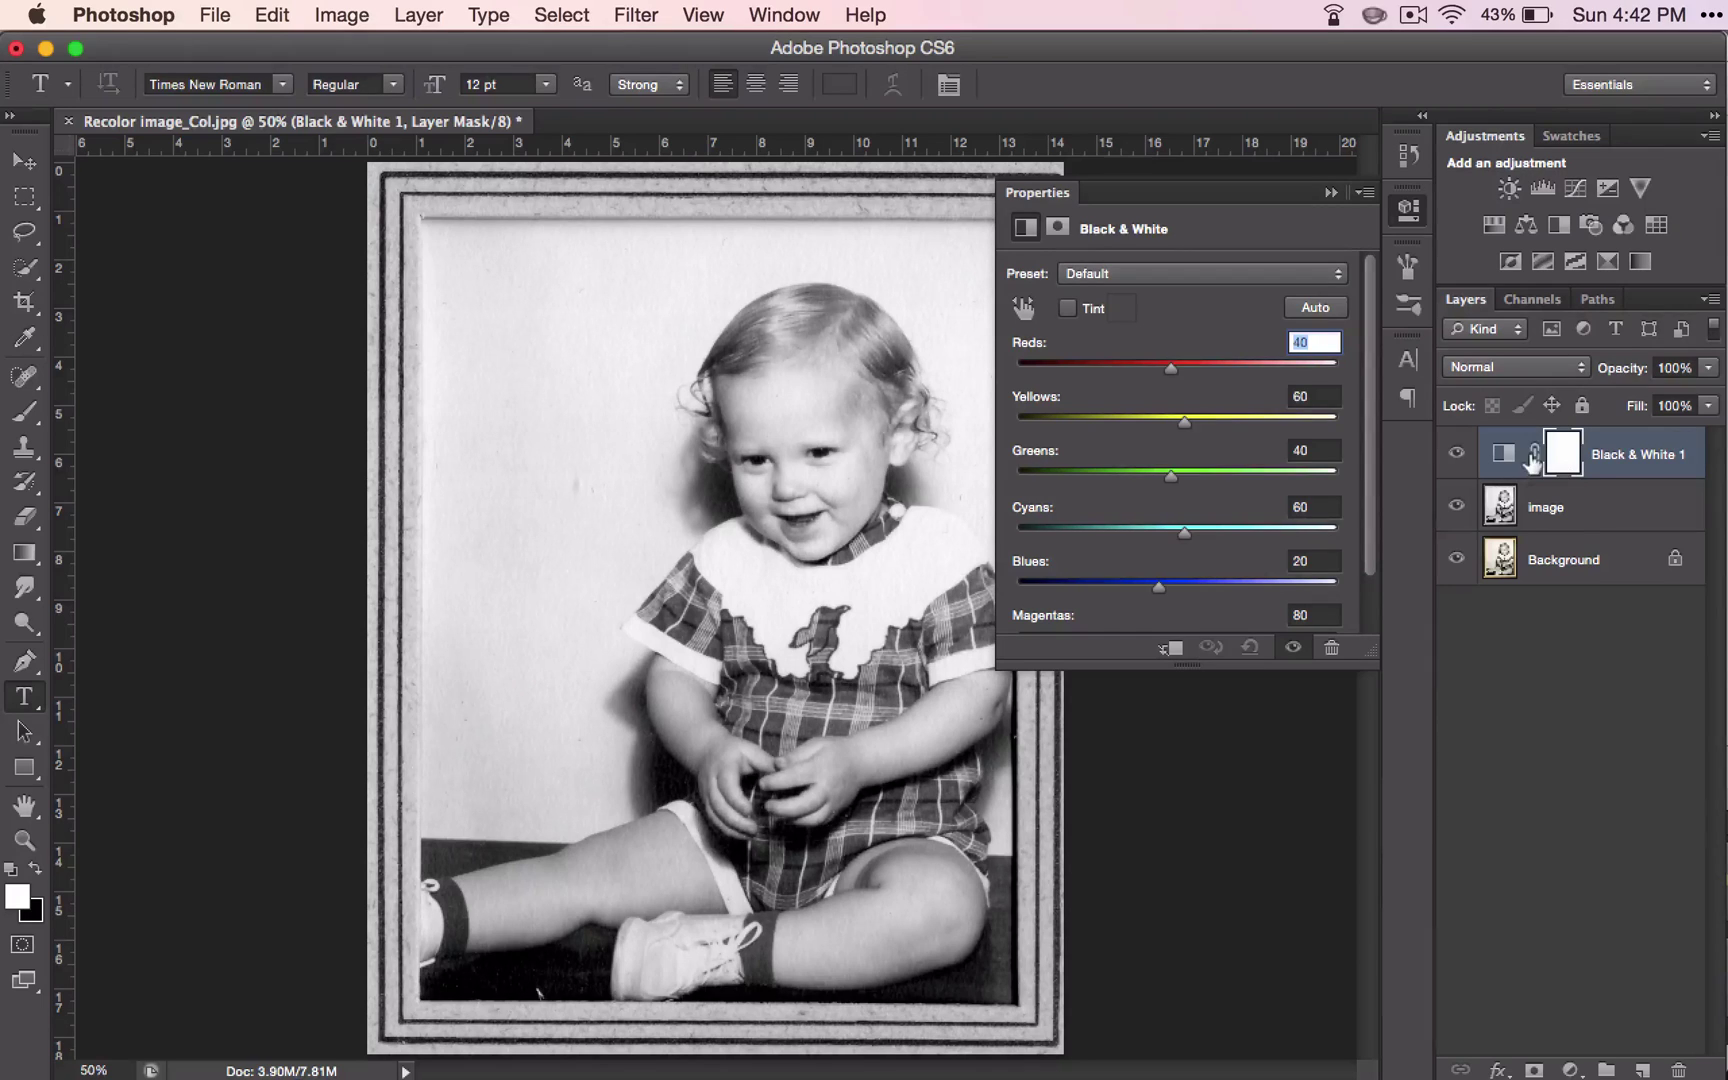
click(1458, 506)
click(1548, 506)
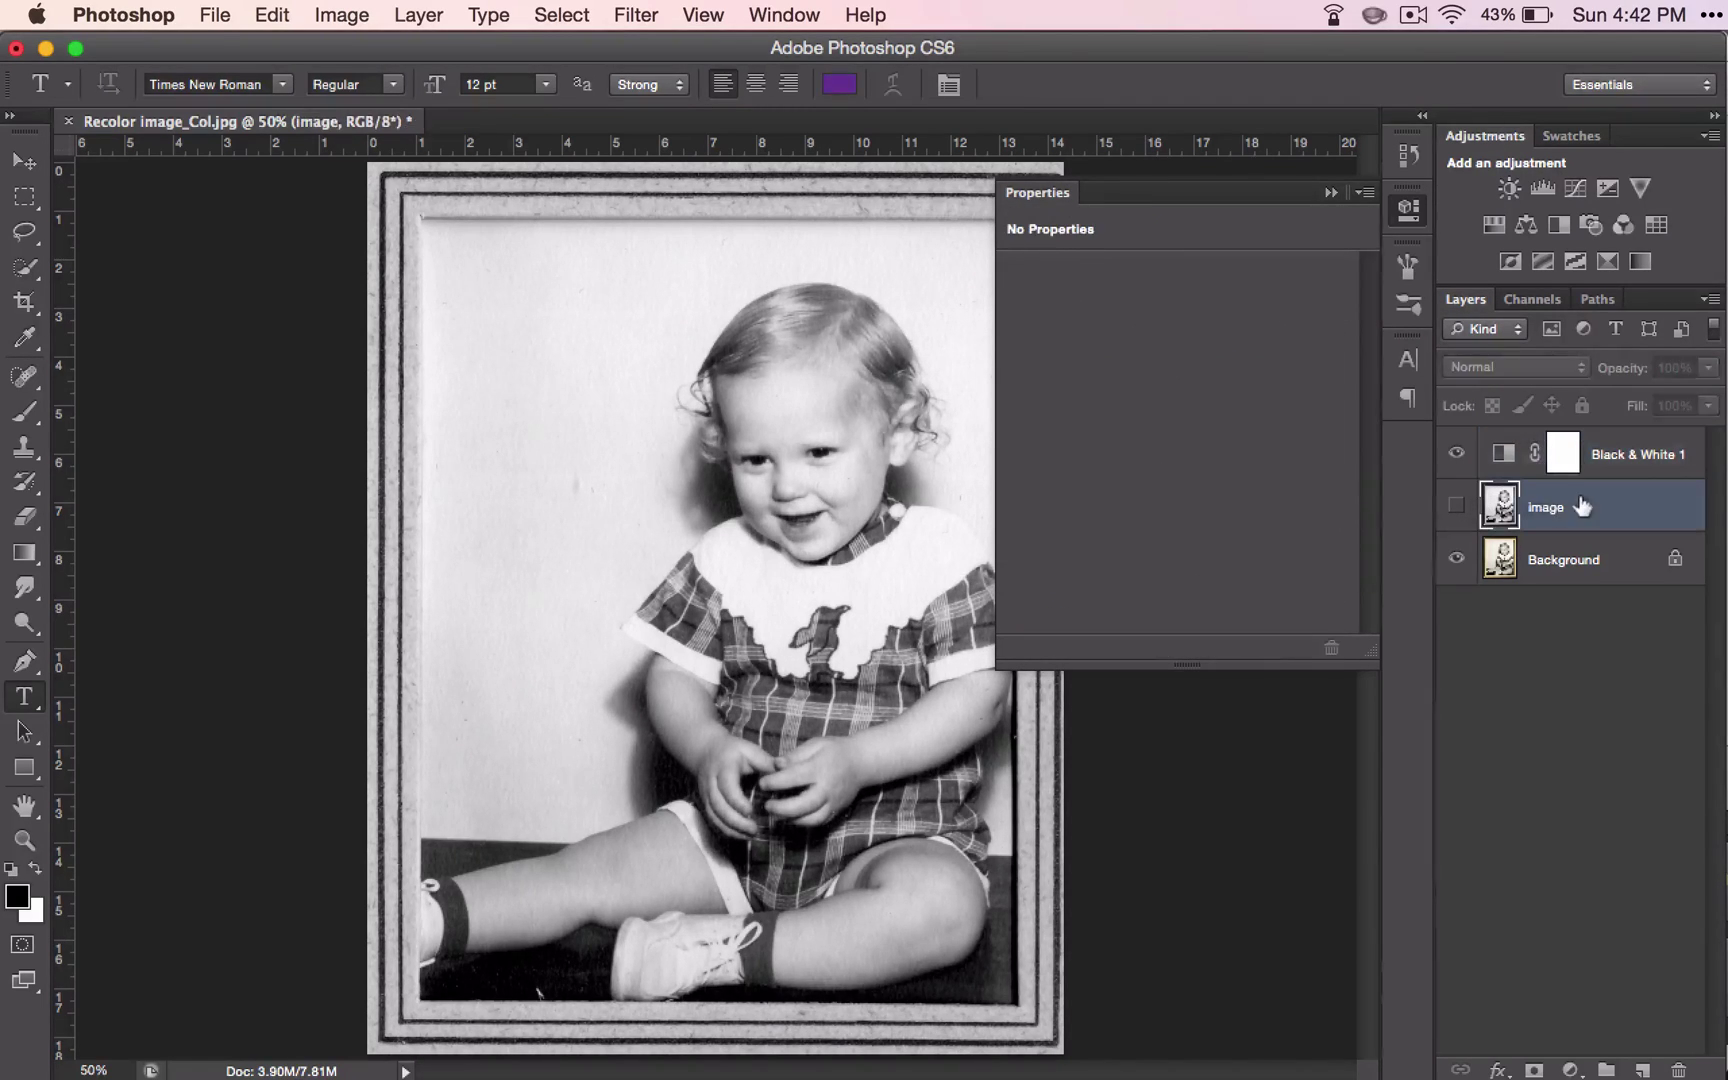
click(1455, 453)
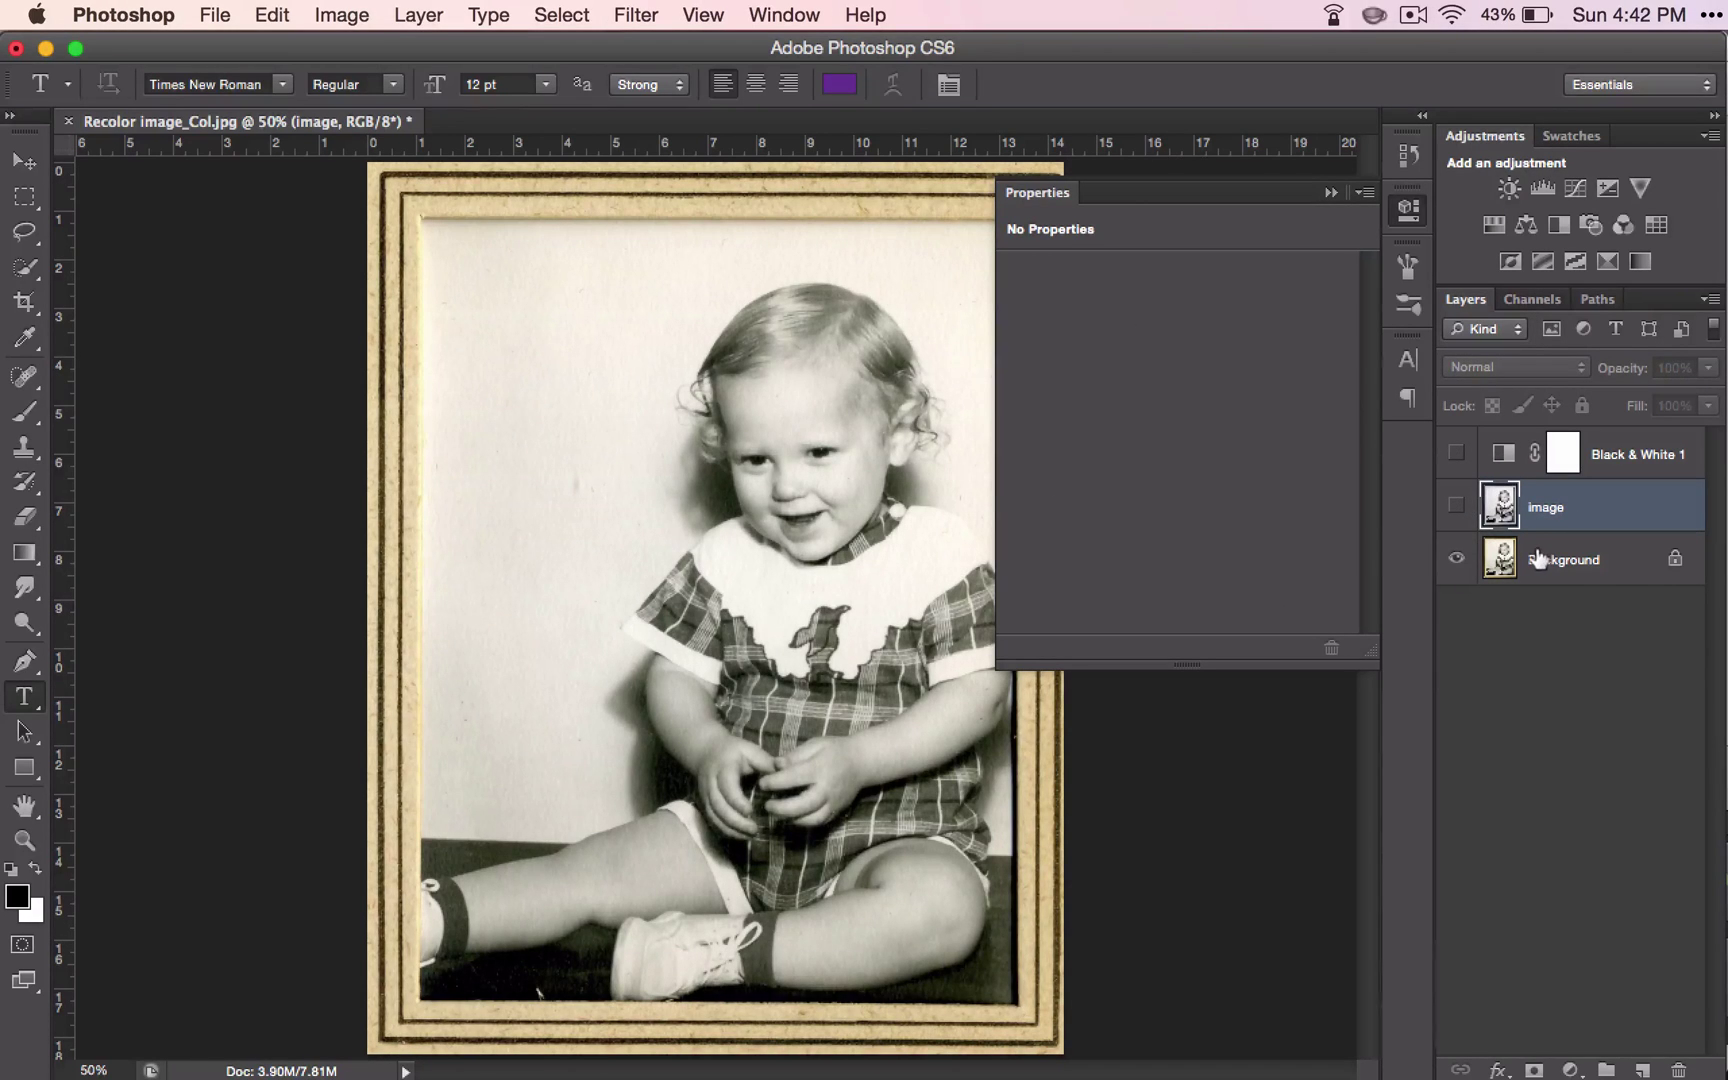
click(1456, 503)
click(1593, 447)
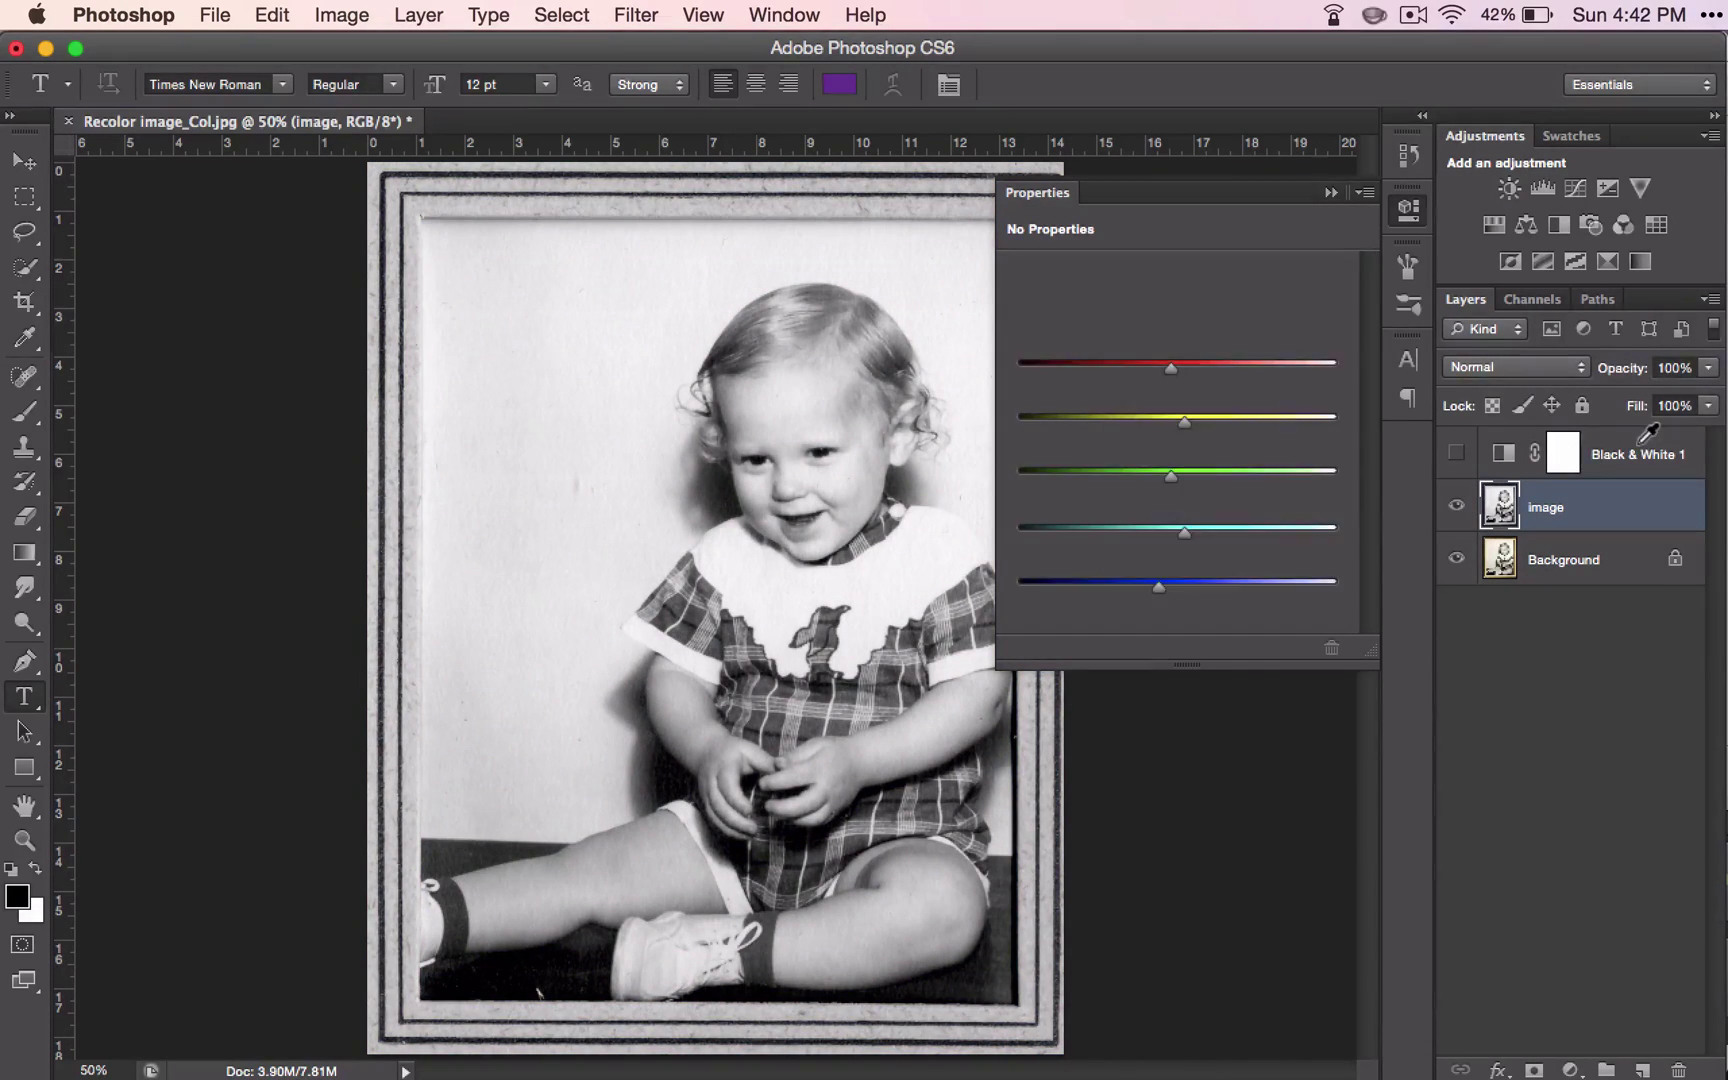
key(Delete)
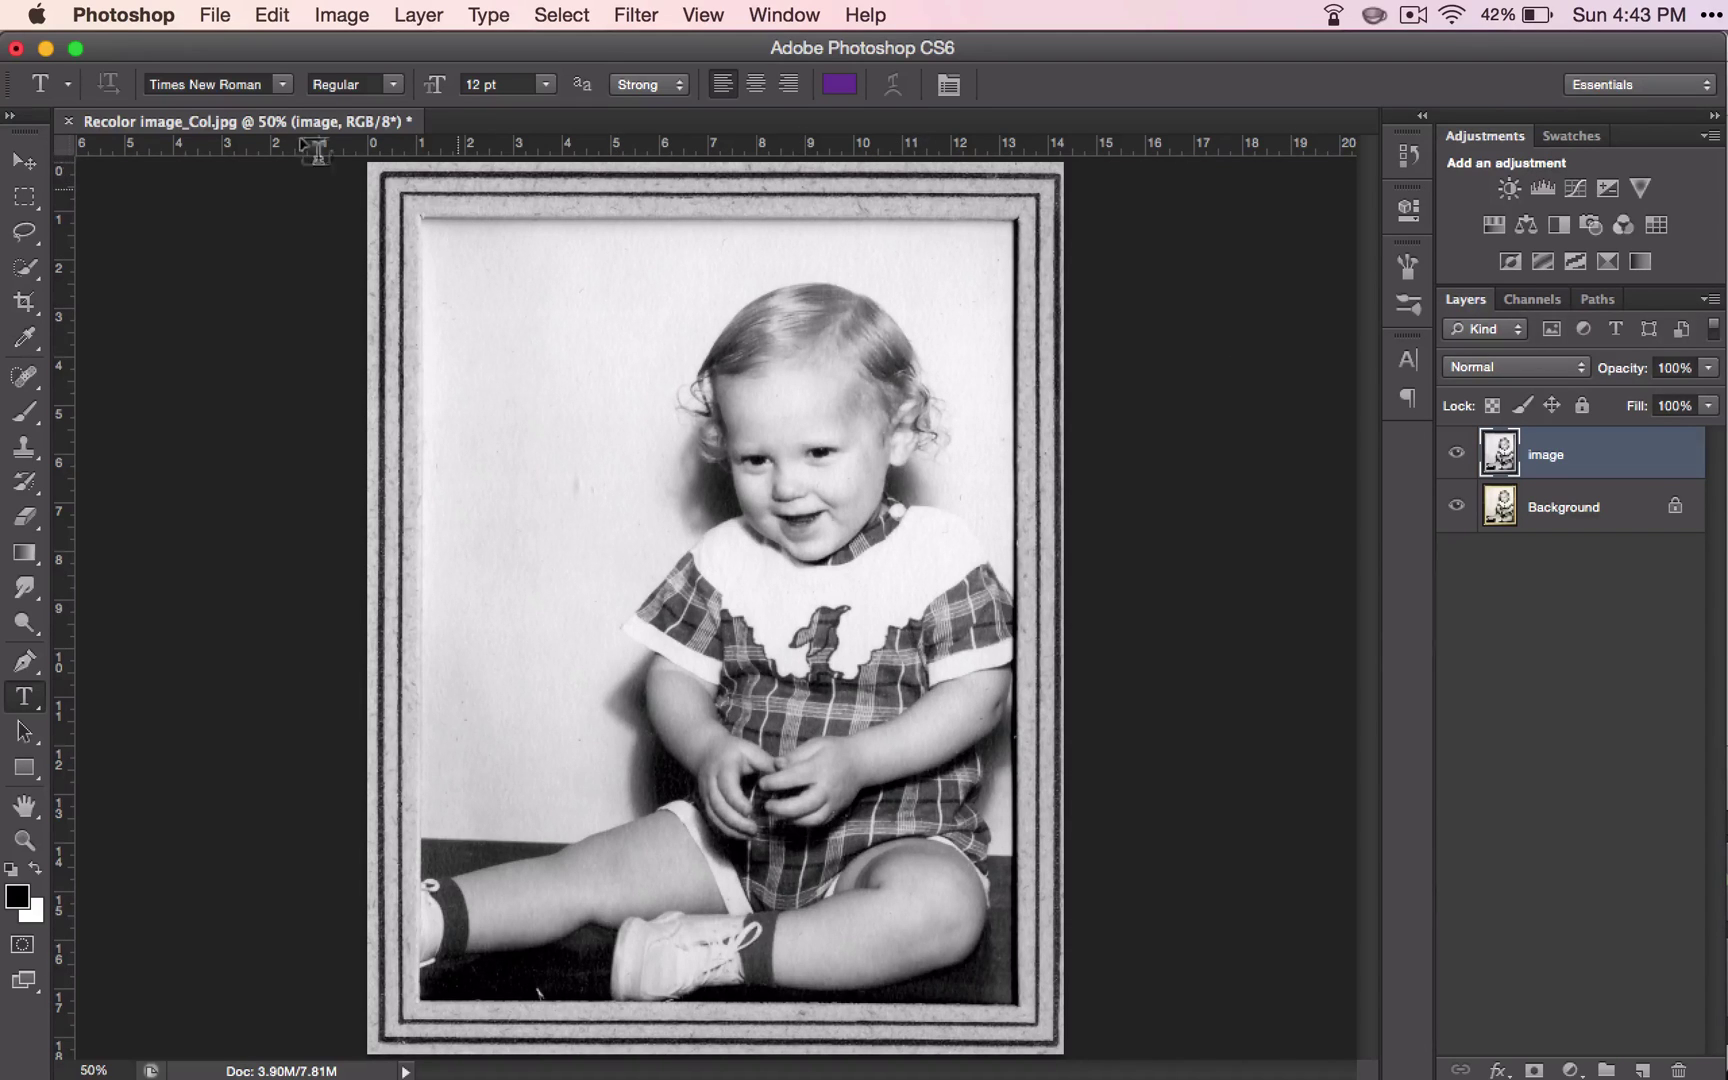
Select the child's outstretched bare leg with the Quick Selection tool and subtract the white shorts trim from the selection.
click(25, 265)
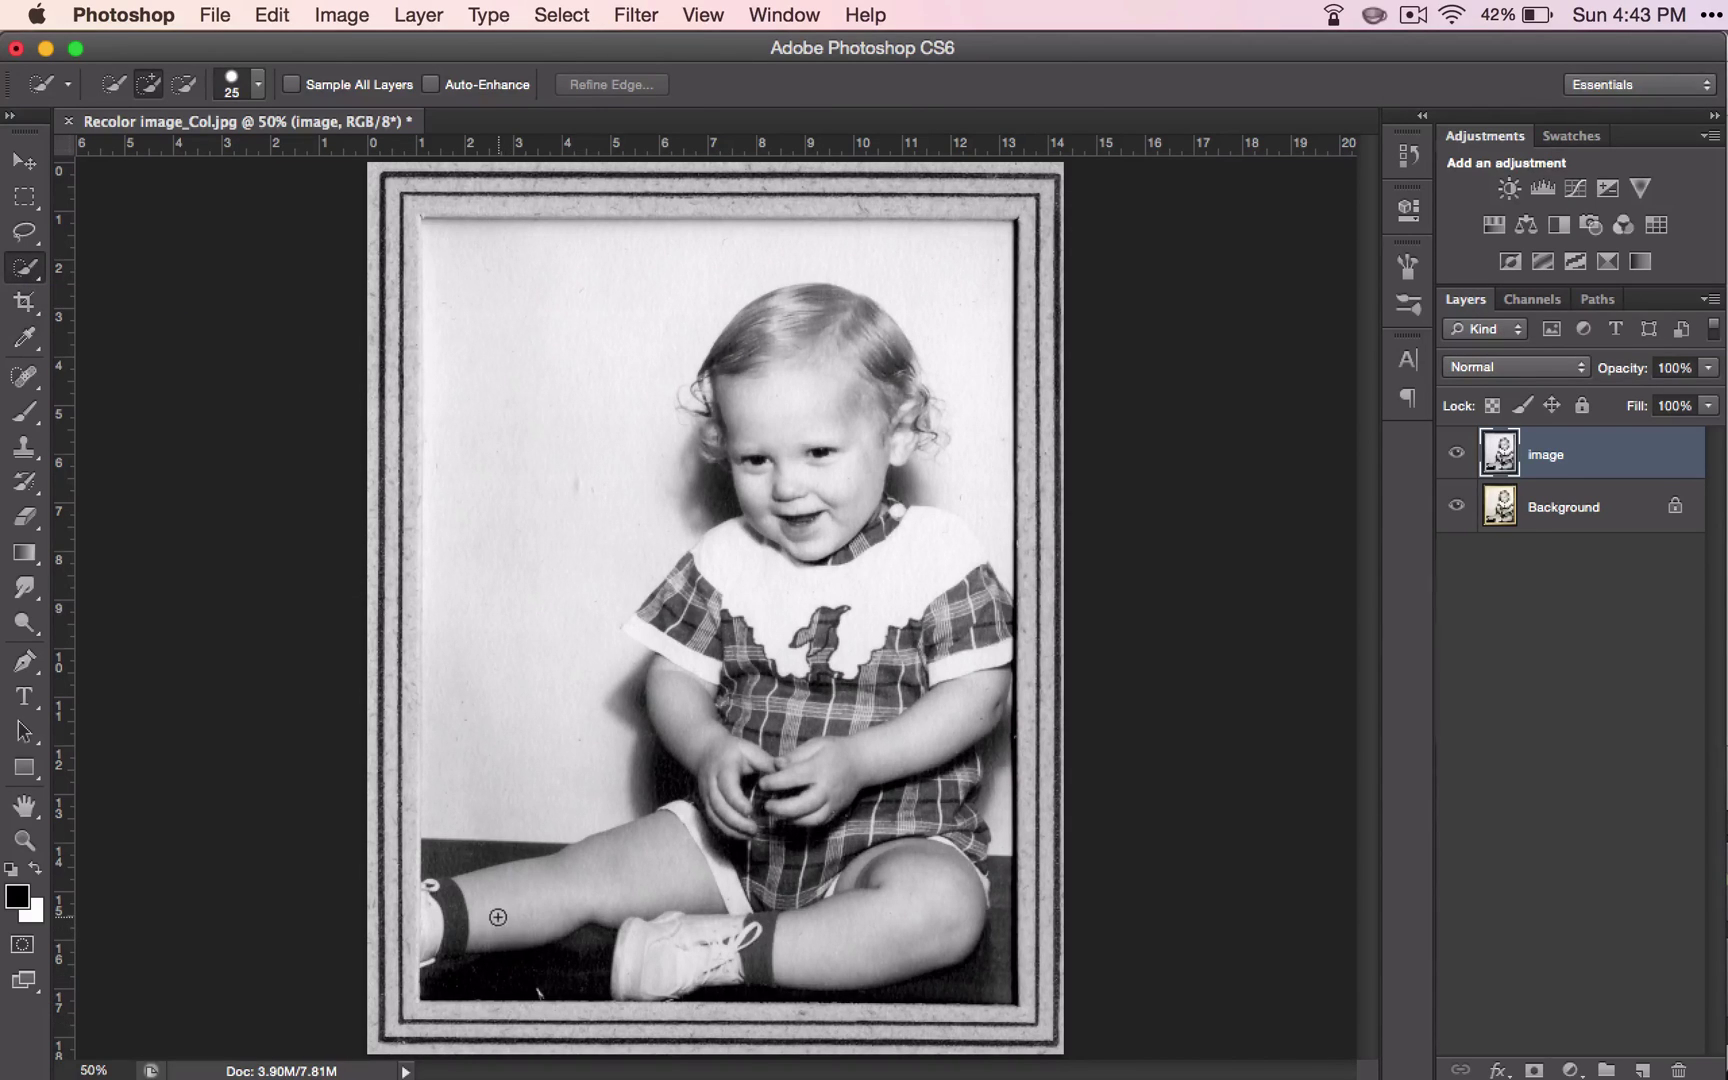
mouse_move(498, 917)
mouse_down()
mouse_move(629, 899)
mouse_move(482, 904)
mouse_up()
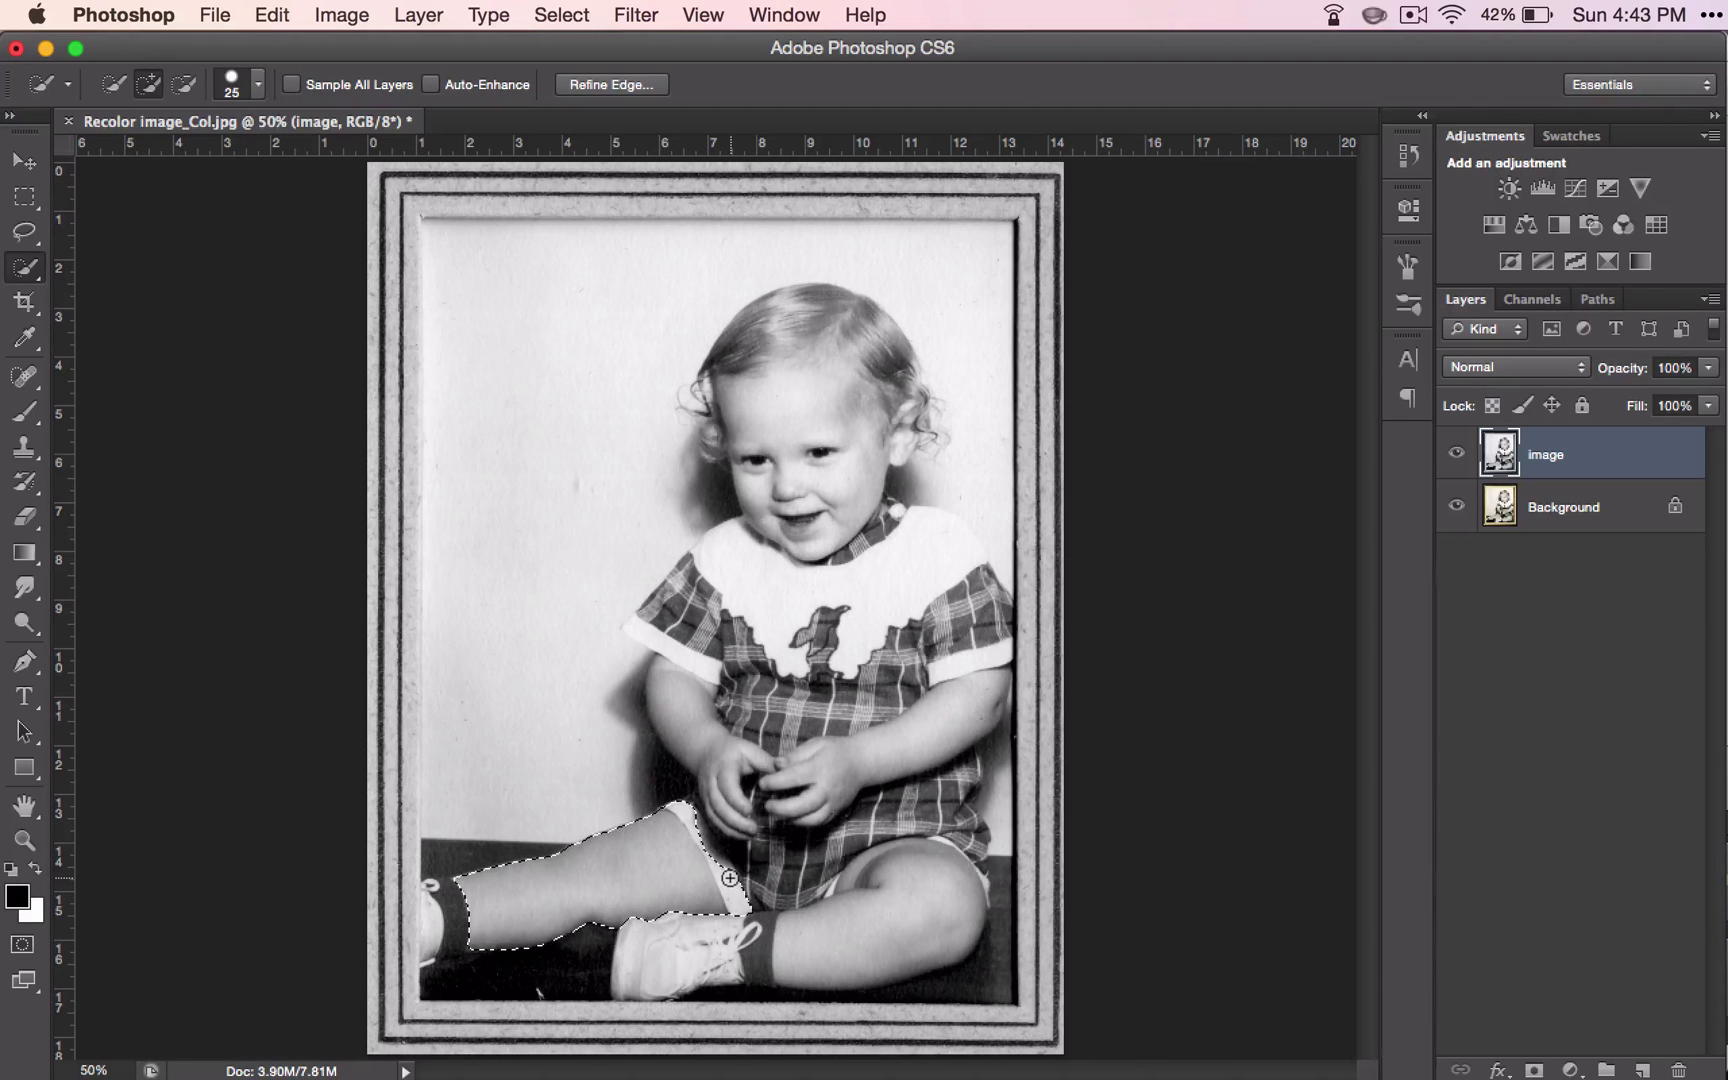
scroll(730, 878, up, 5)
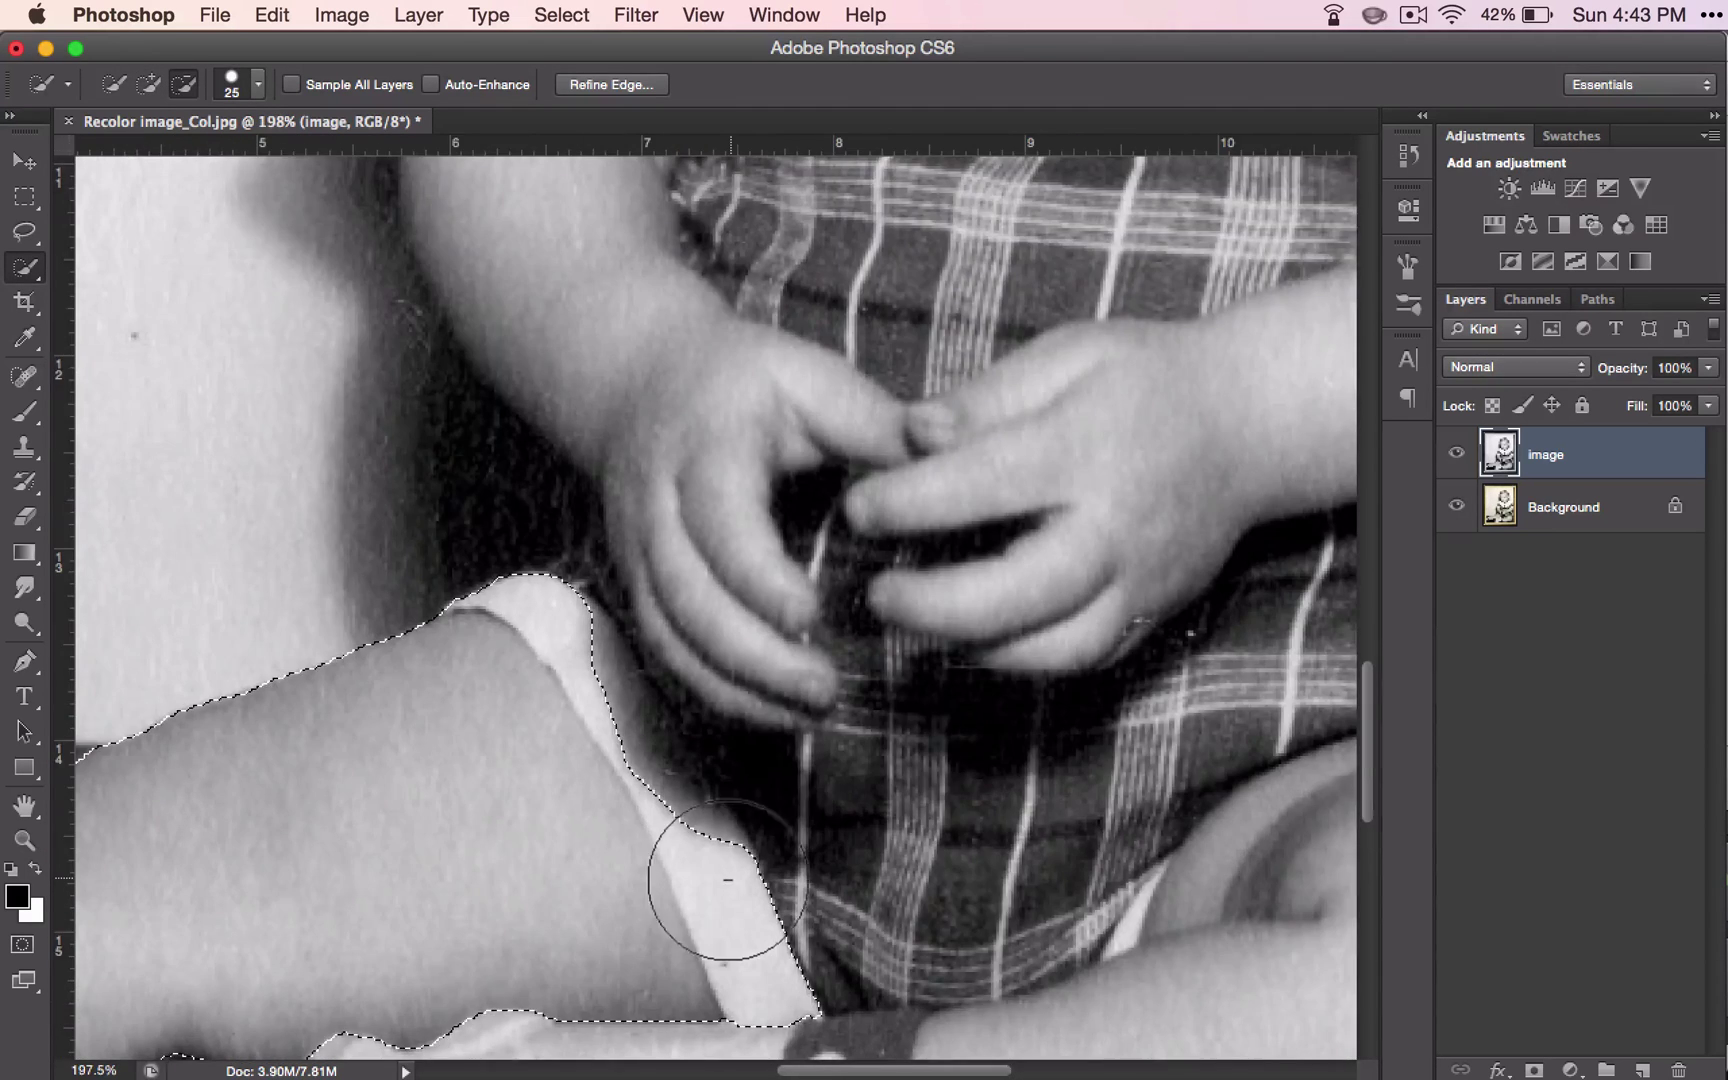
scroll(728, 888, down, 5)
scroll(728, 888, right, 1)
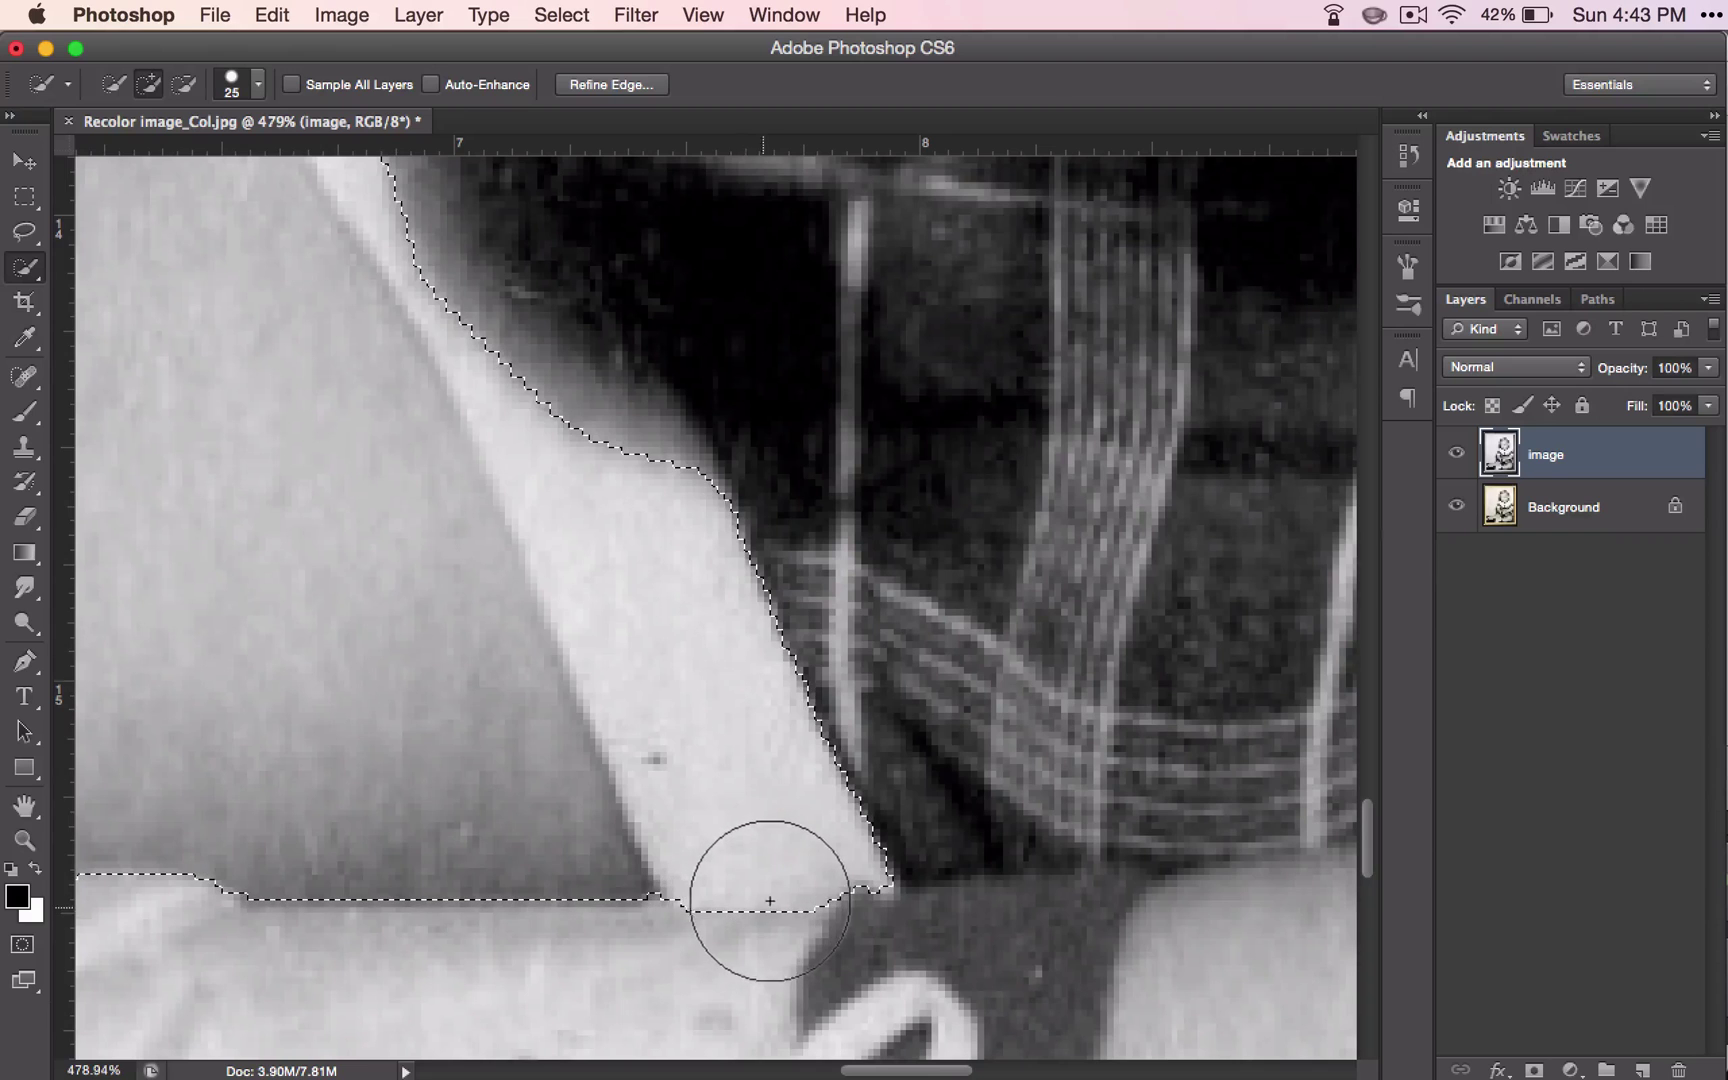
key(alt)
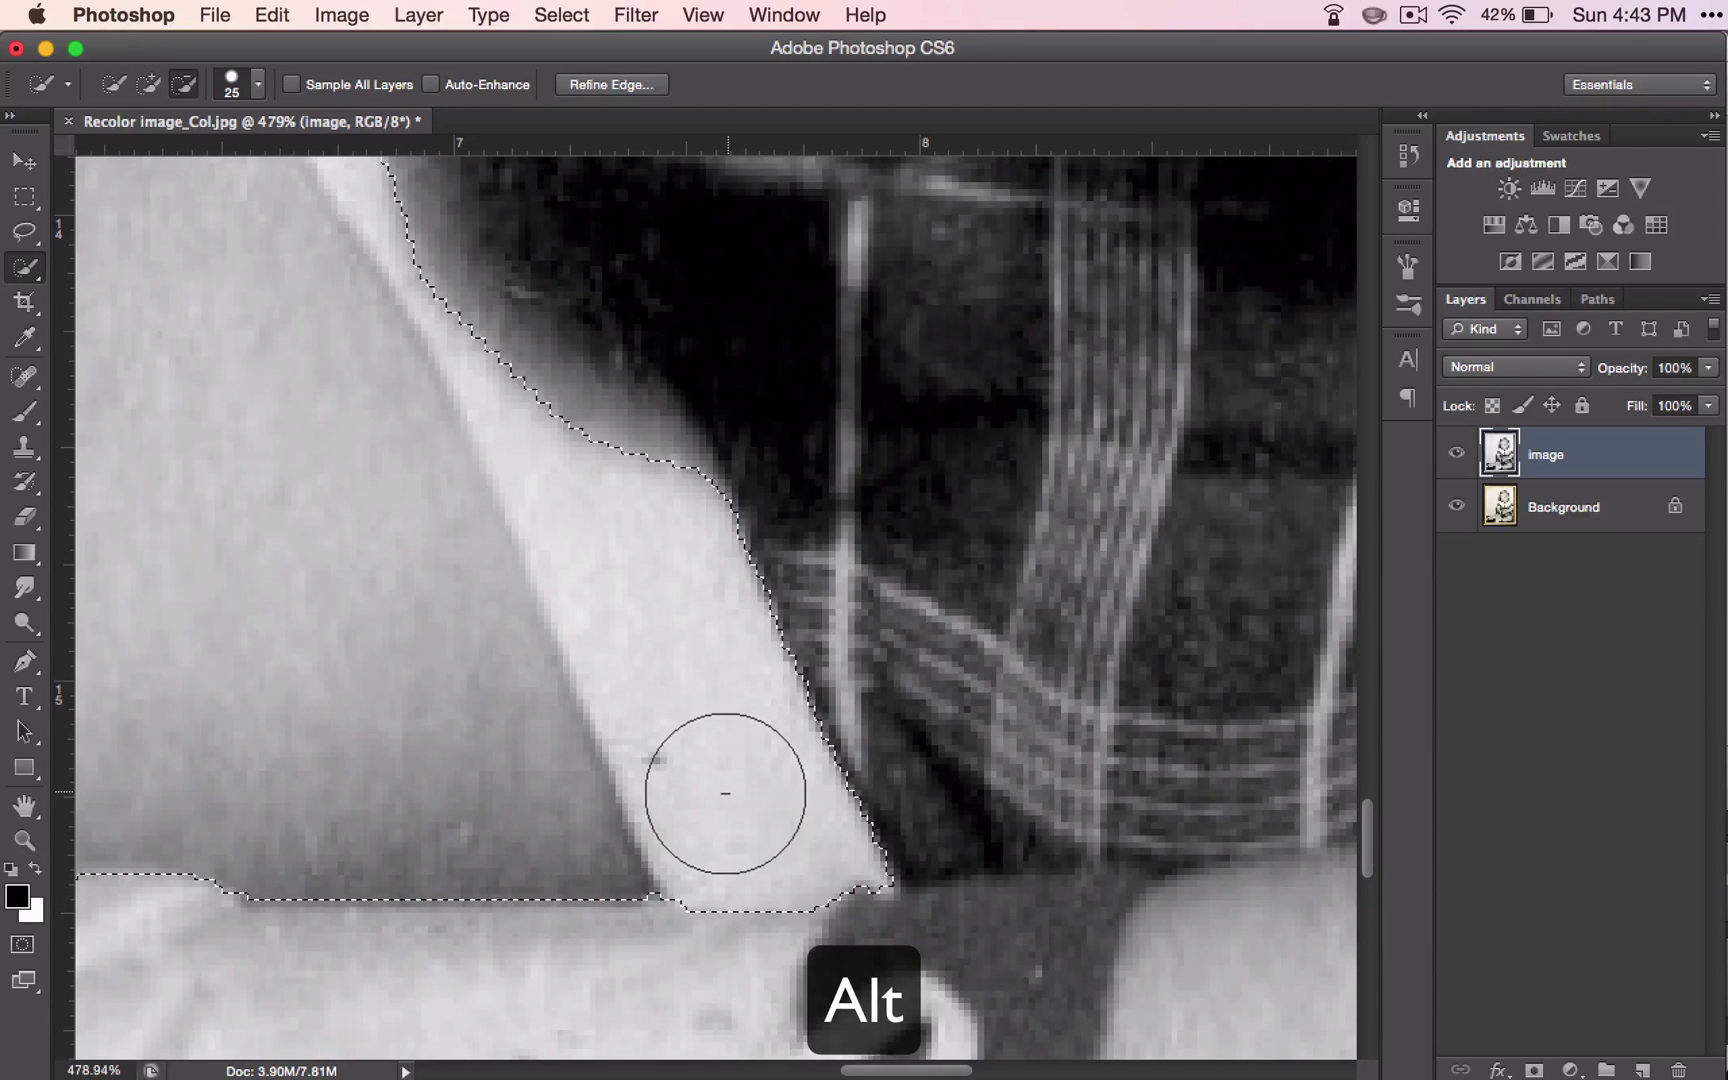
drag(771, 841, 868, 828)
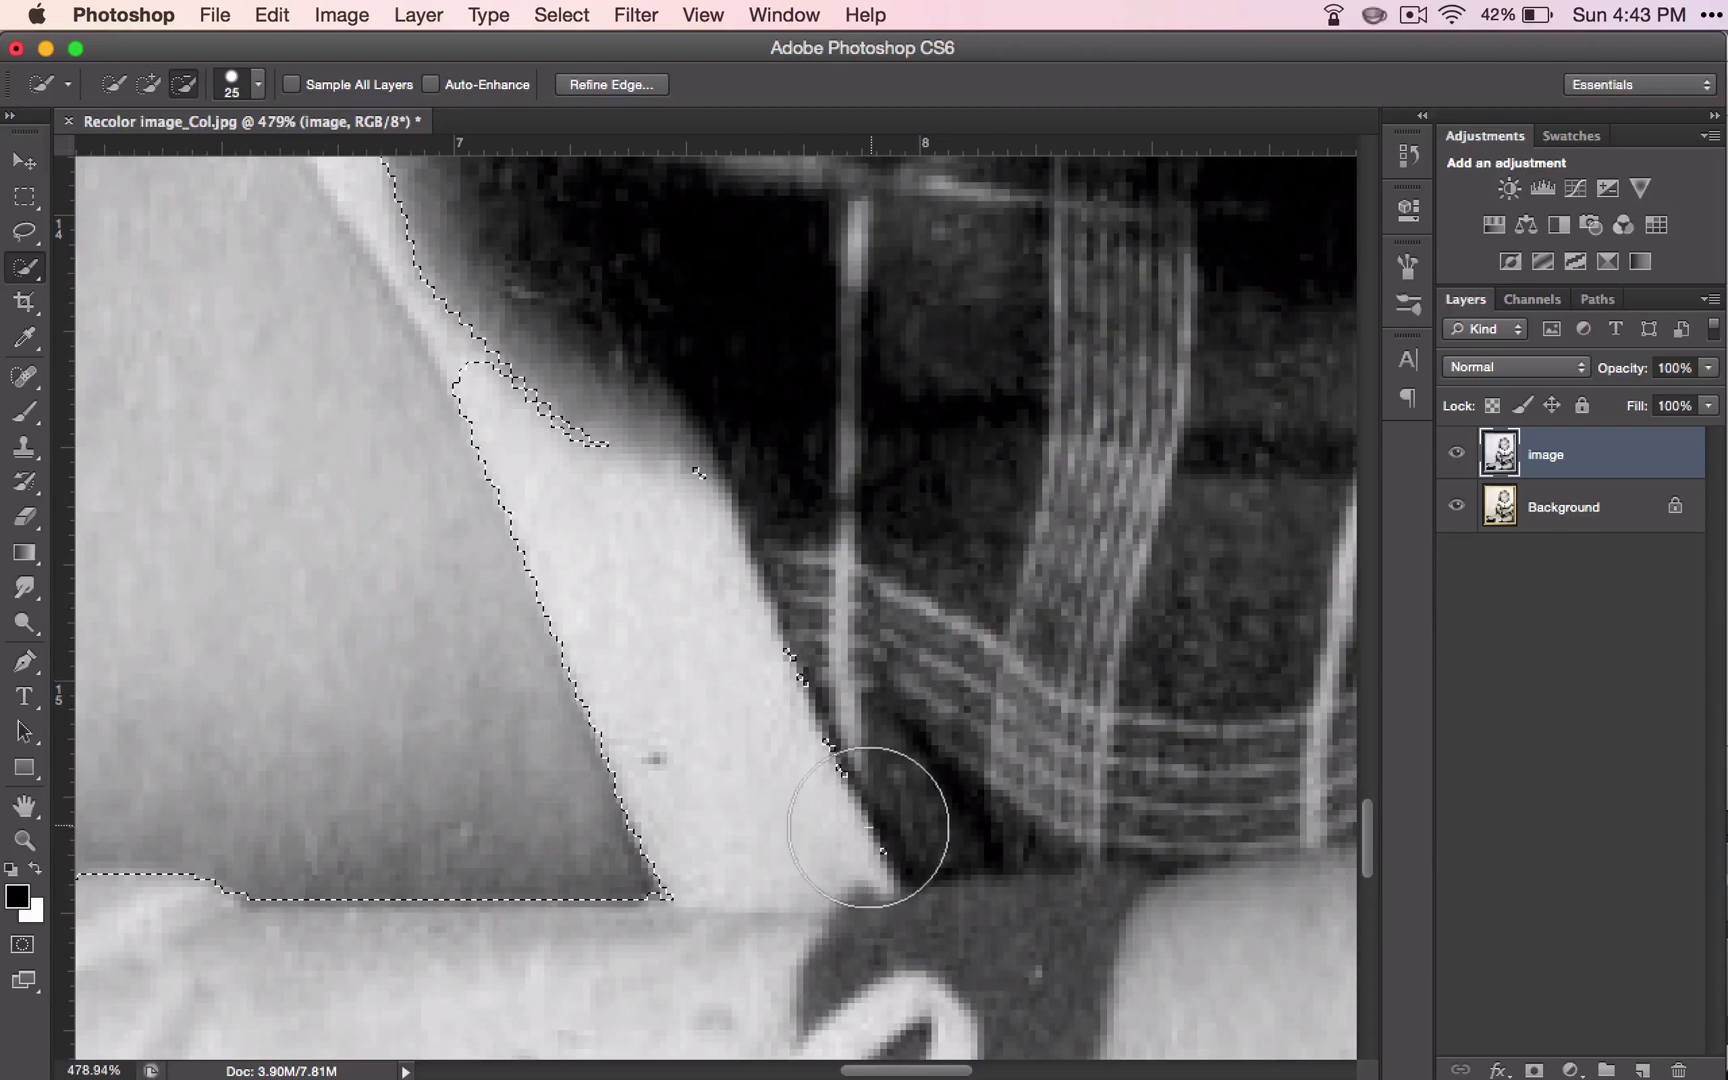
scroll(868, 828, up, 10)
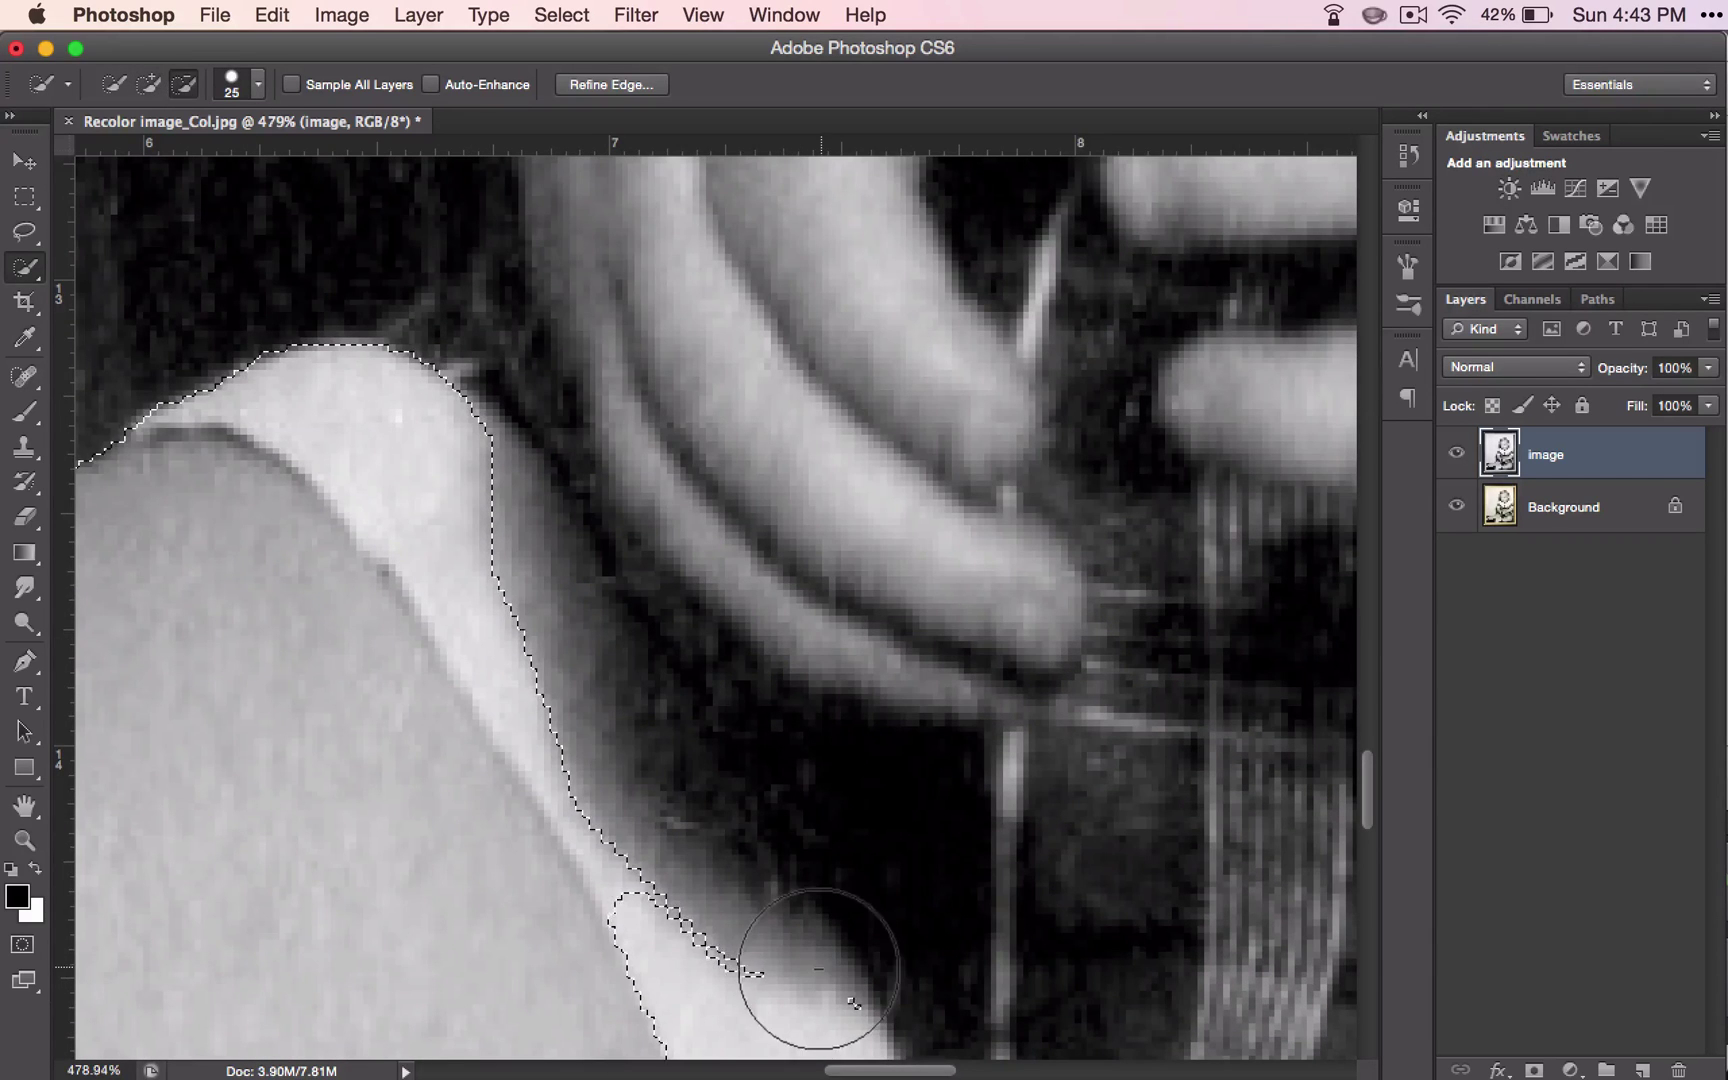
mouse_move(818, 968)
mouse_down()
mouse_move(680, 859)
mouse_move(610, 719)
mouse_move(626, 792)
mouse_move(565, 645)
mouse_move(340, 373)
mouse_move(400, 372)
mouse_move(195, 350)
mouse_up()
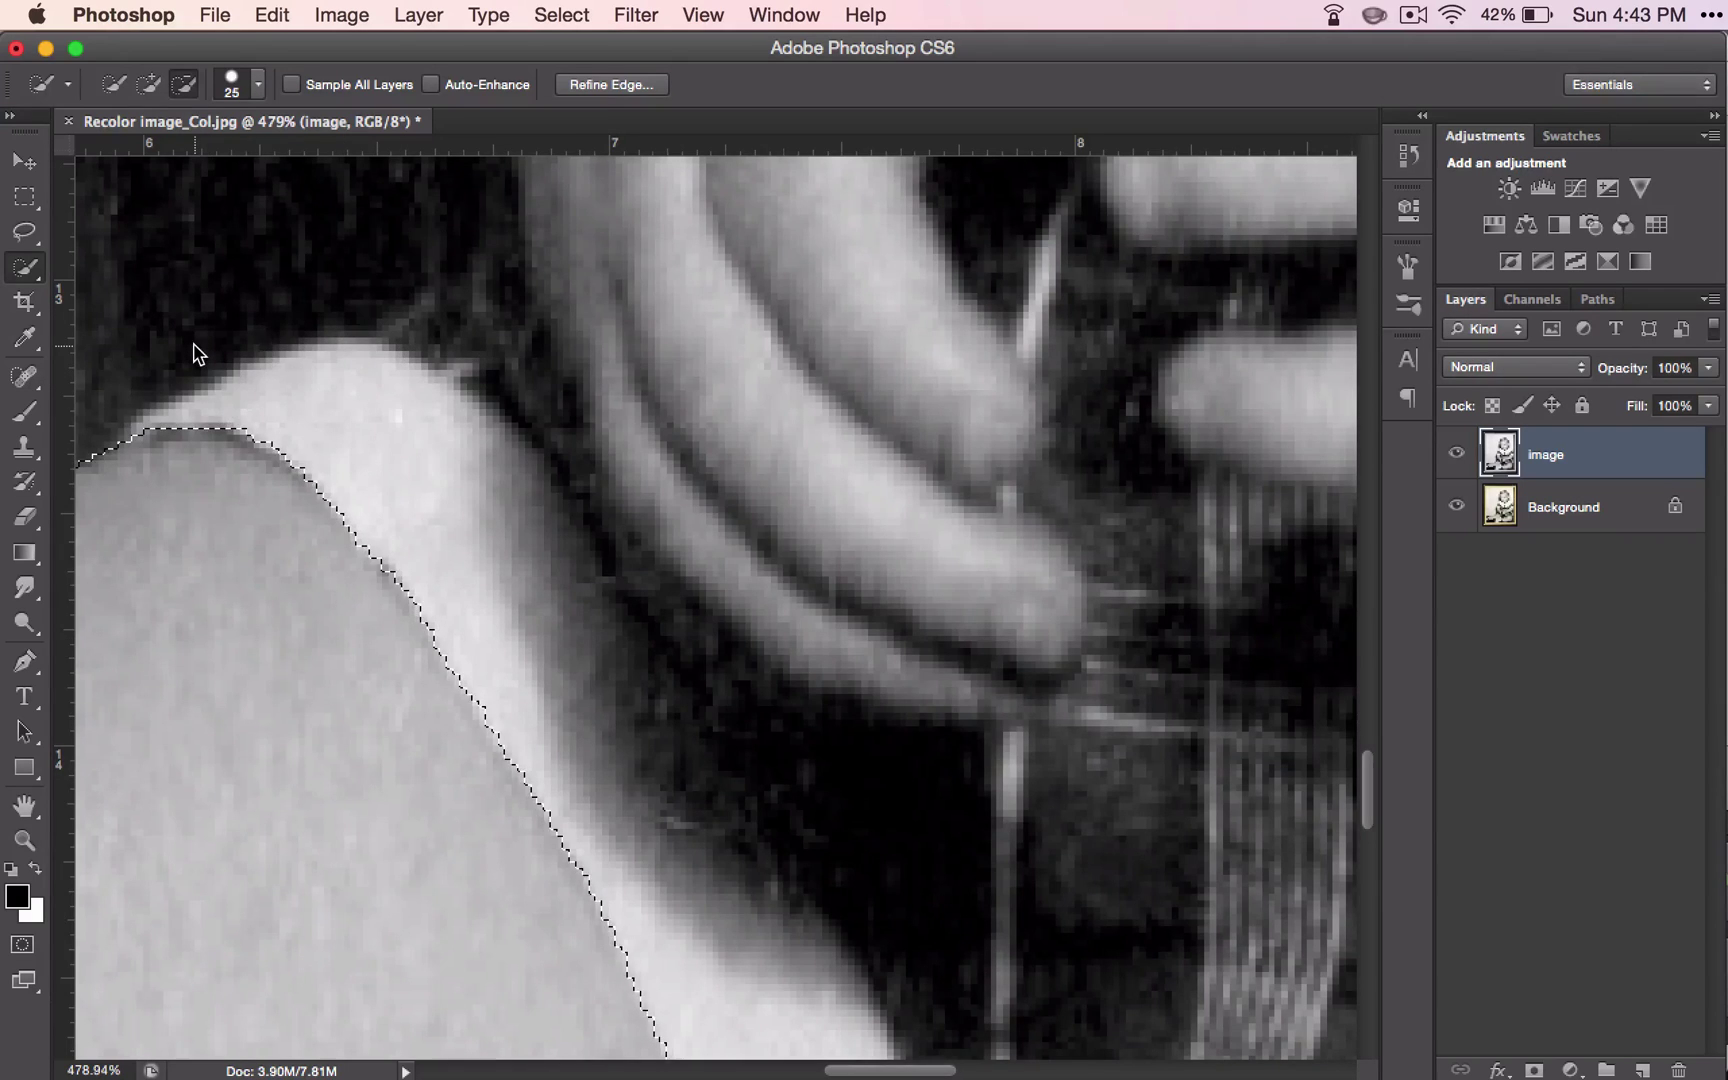
Add the child's bent leg to the selection and subtract the white trim along the outer side of the thigh.
scroll(183, 340, down, 5)
scroll(185, 345, left, 5)
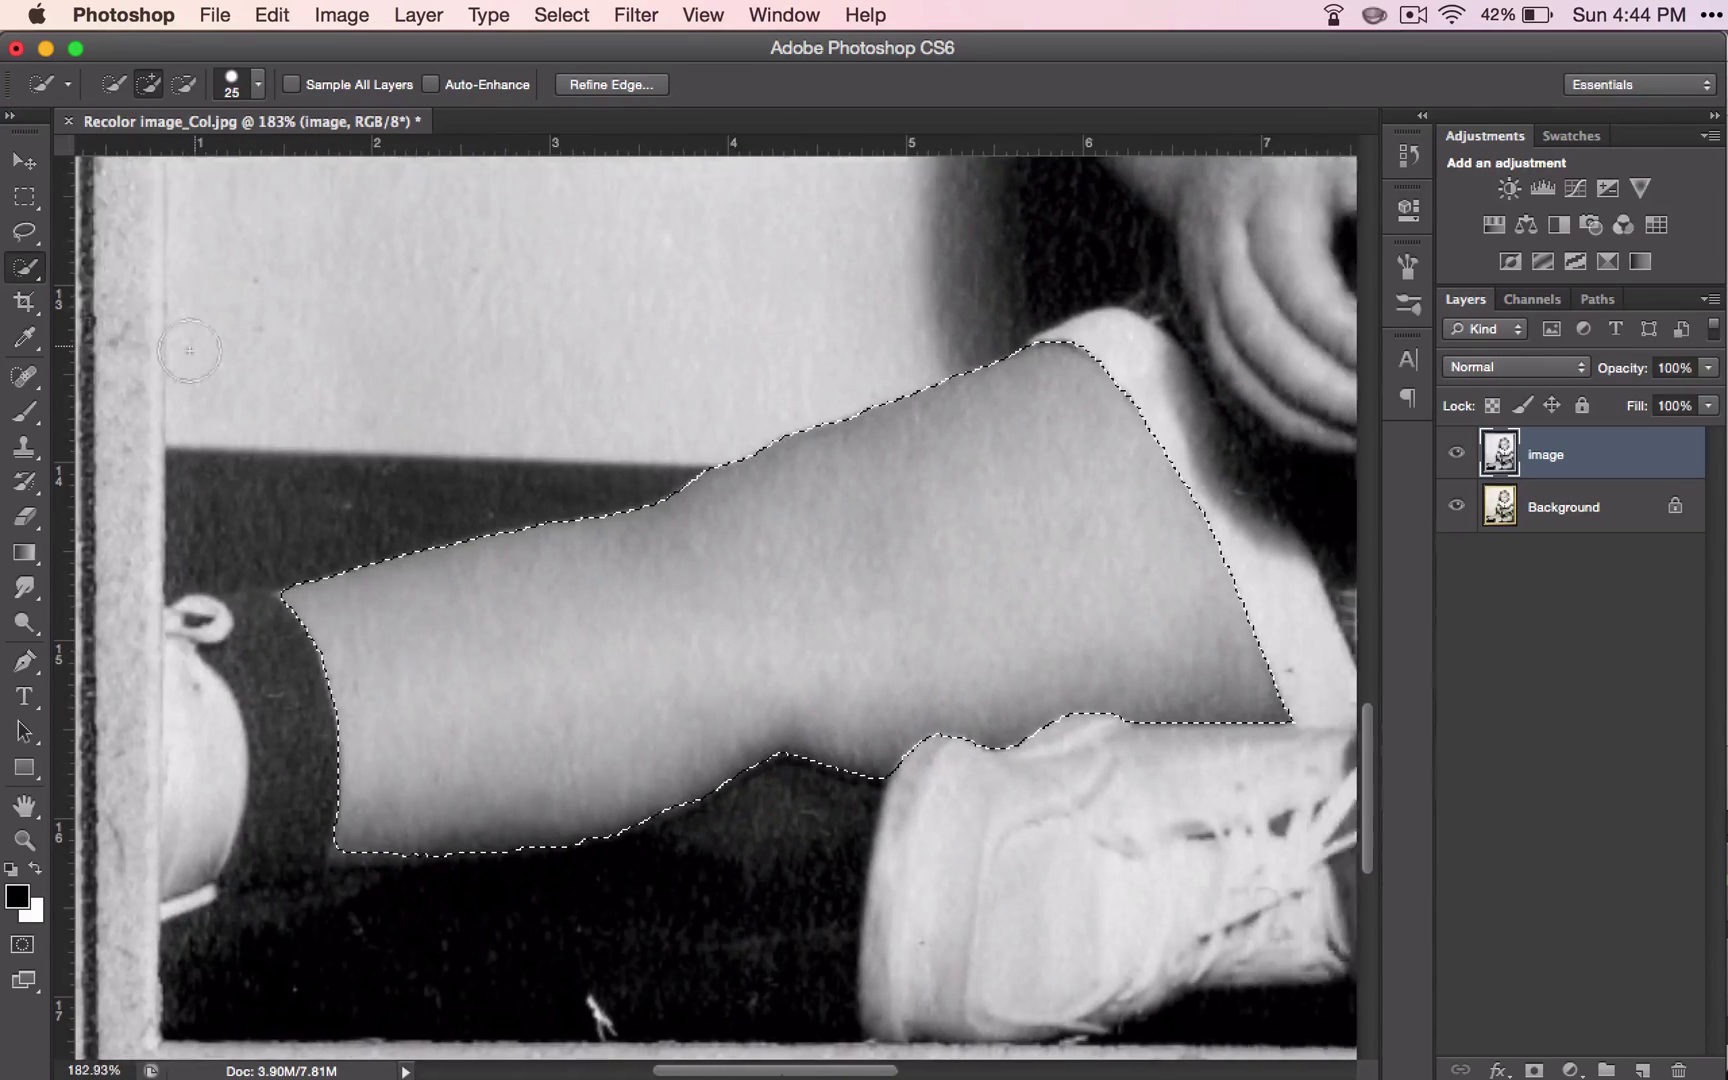
scroll(189, 350, right, 10)
scroll(189, 350, down, 5)
scroll(189, 350, up, 1)
key(alt)
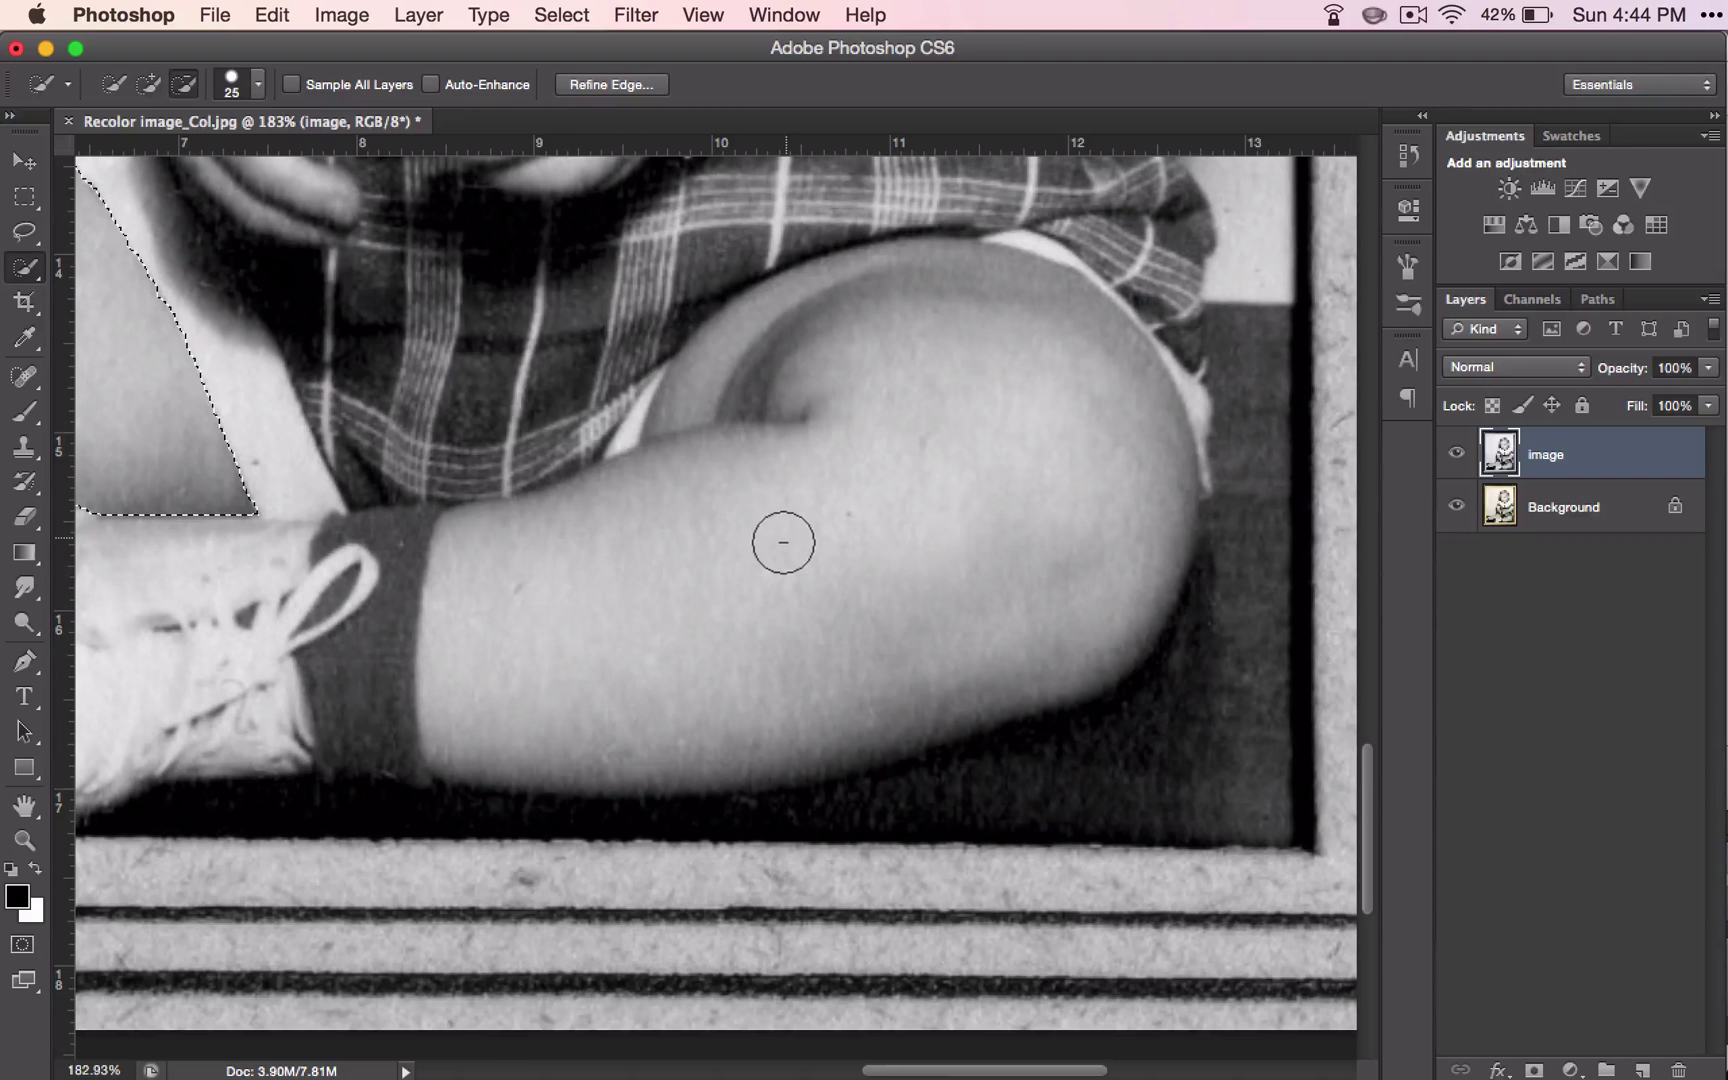
mouse_move(489, 611)
mouse_down()
mouse_move(665, 606)
mouse_move(891, 509)
mouse_move(596, 526)
mouse_move(640, 525)
mouse_move(546, 572)
mouse_move(776, 526)
mouse_up()
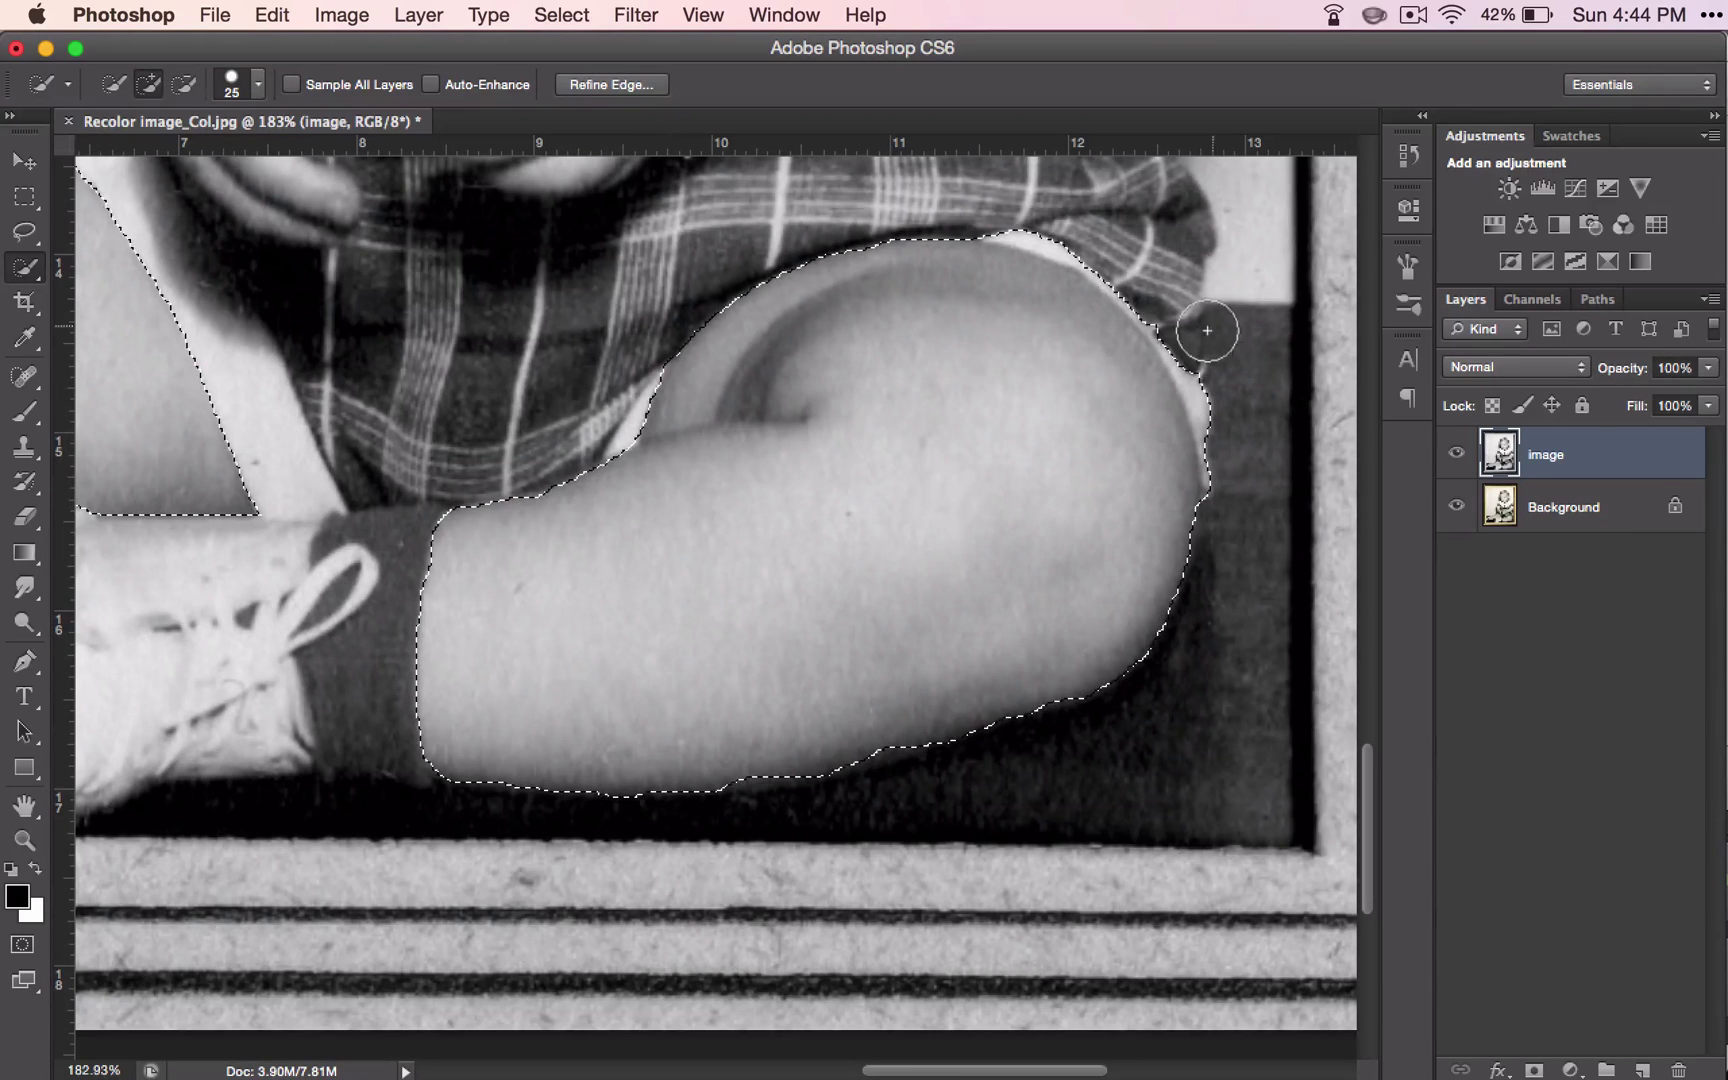
mouse_move(1207, 332)
mouse_down()
mouse_move(1227, 447)
mouse_move(1150, 300)
mouse_move(1080, 232)
mouse_move(1005, 215)
mouse_move(1100, 300)
mouse_move(1120, 268)
mouse_up()
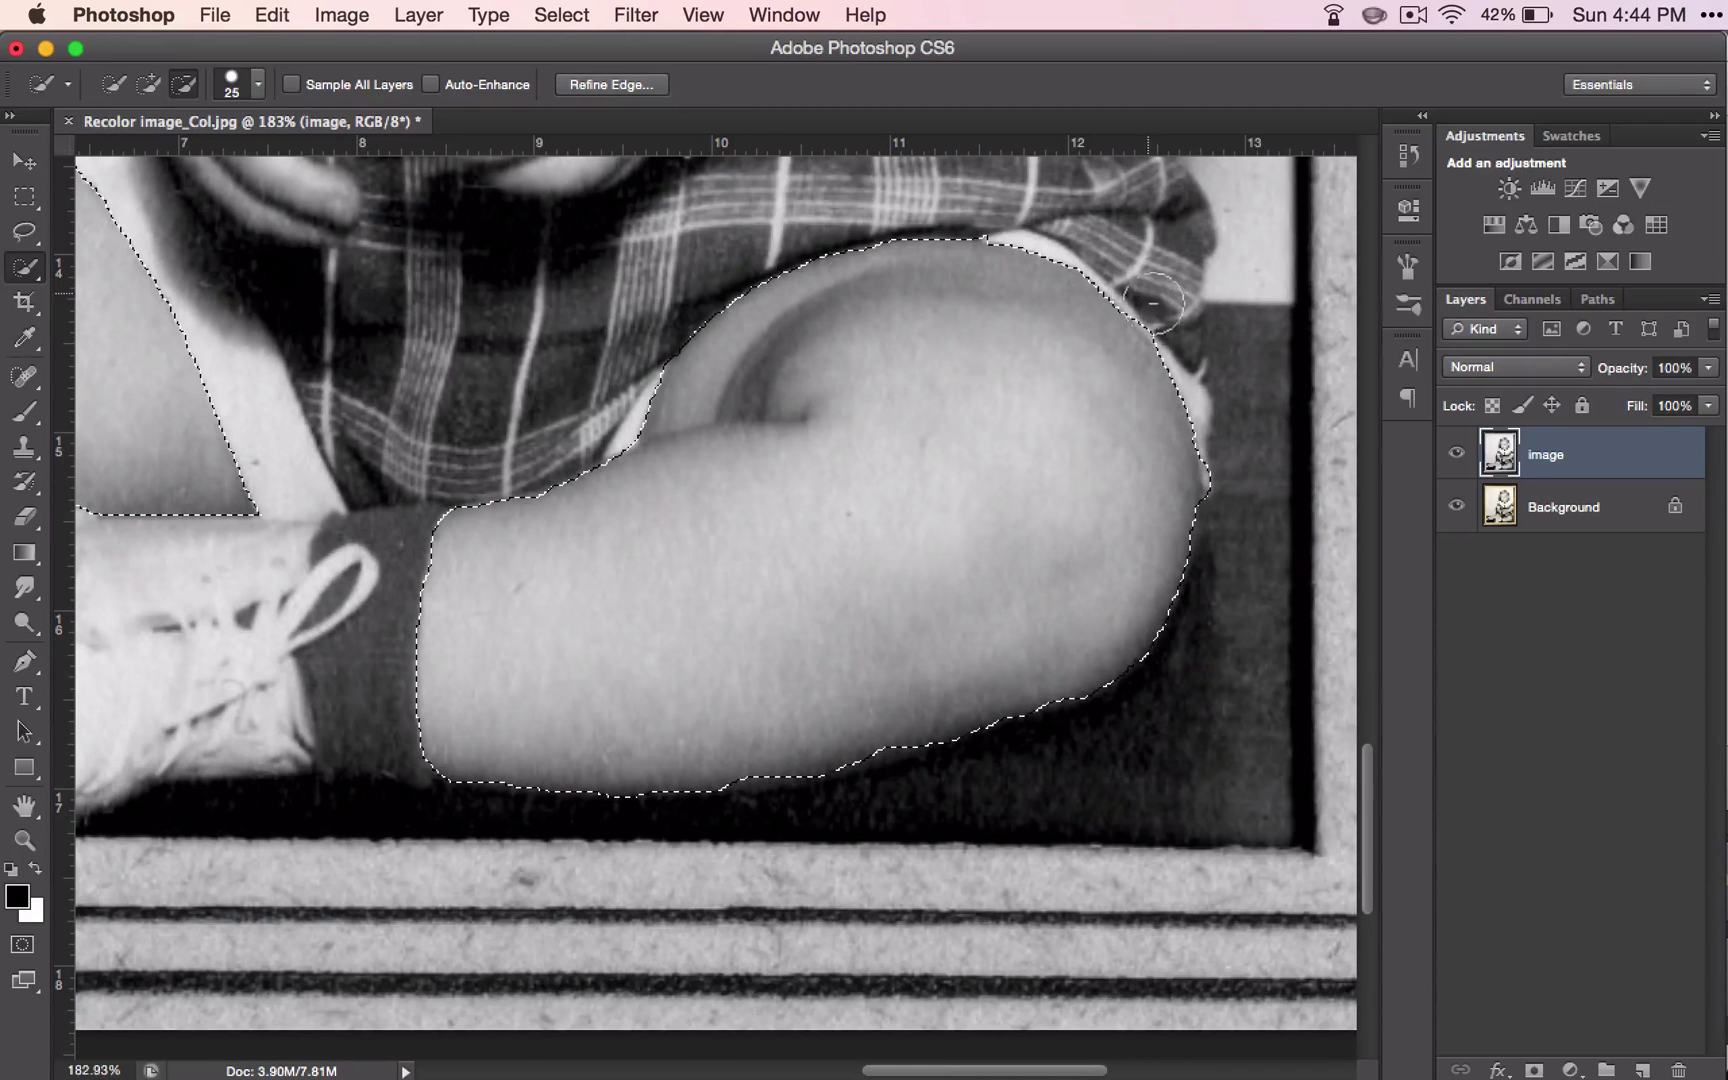
drag(1265, 513, 1230, 482)
Add the forearm and hand above the bent leg to the selection, extending it to the elbow beside the frame.
scroll(1133, 353, up, 5)
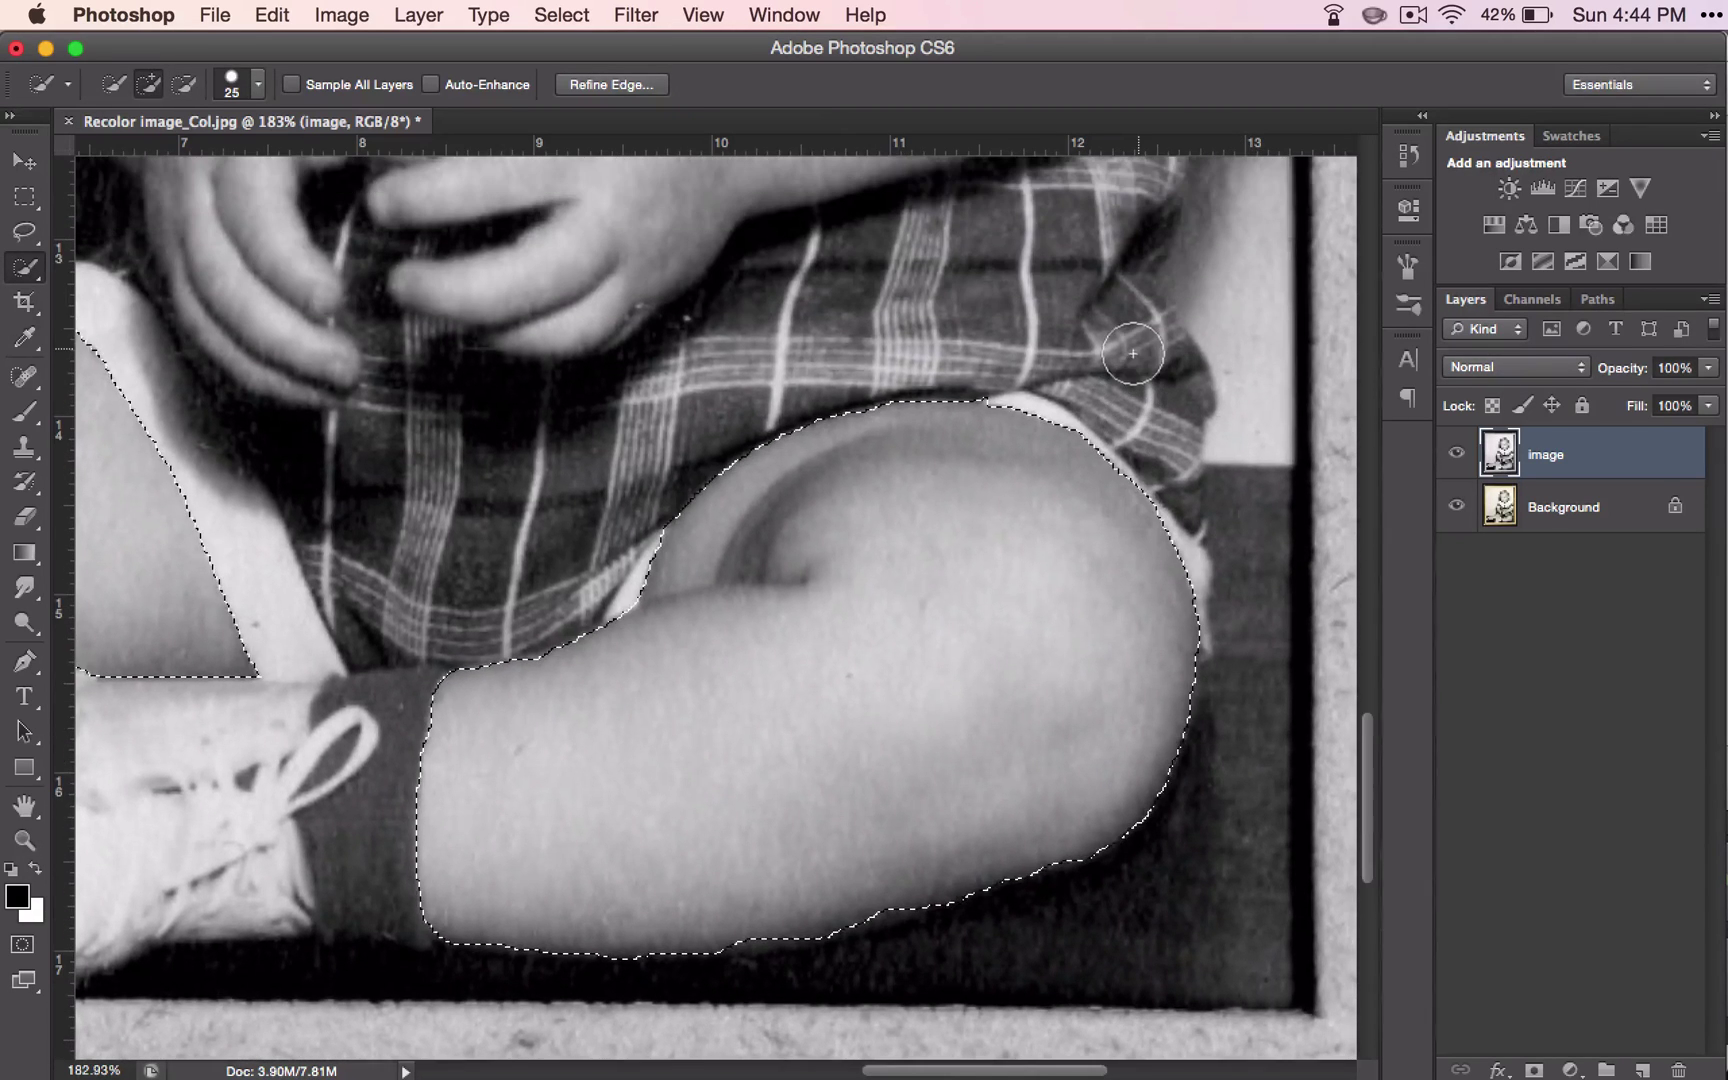
scroll(1135, 329, up, 8)
mouse_move(1135, 329)
mouse_down()
mouse_move(895, 386)
mouse_move(995, 268)
mouse_move(1012, 215)
mouse_move(975, 300)
mouse_move(872, 370)
mouse_move(945, 339)
mouse_move(1003, 270)
mouse_move(897, 365)
mouse_move(765, 377)
mouse_move(870, 386)
mouse_move(895, 420)
mouse_up()
key(alt)
drag(560, 395, 525, 437)
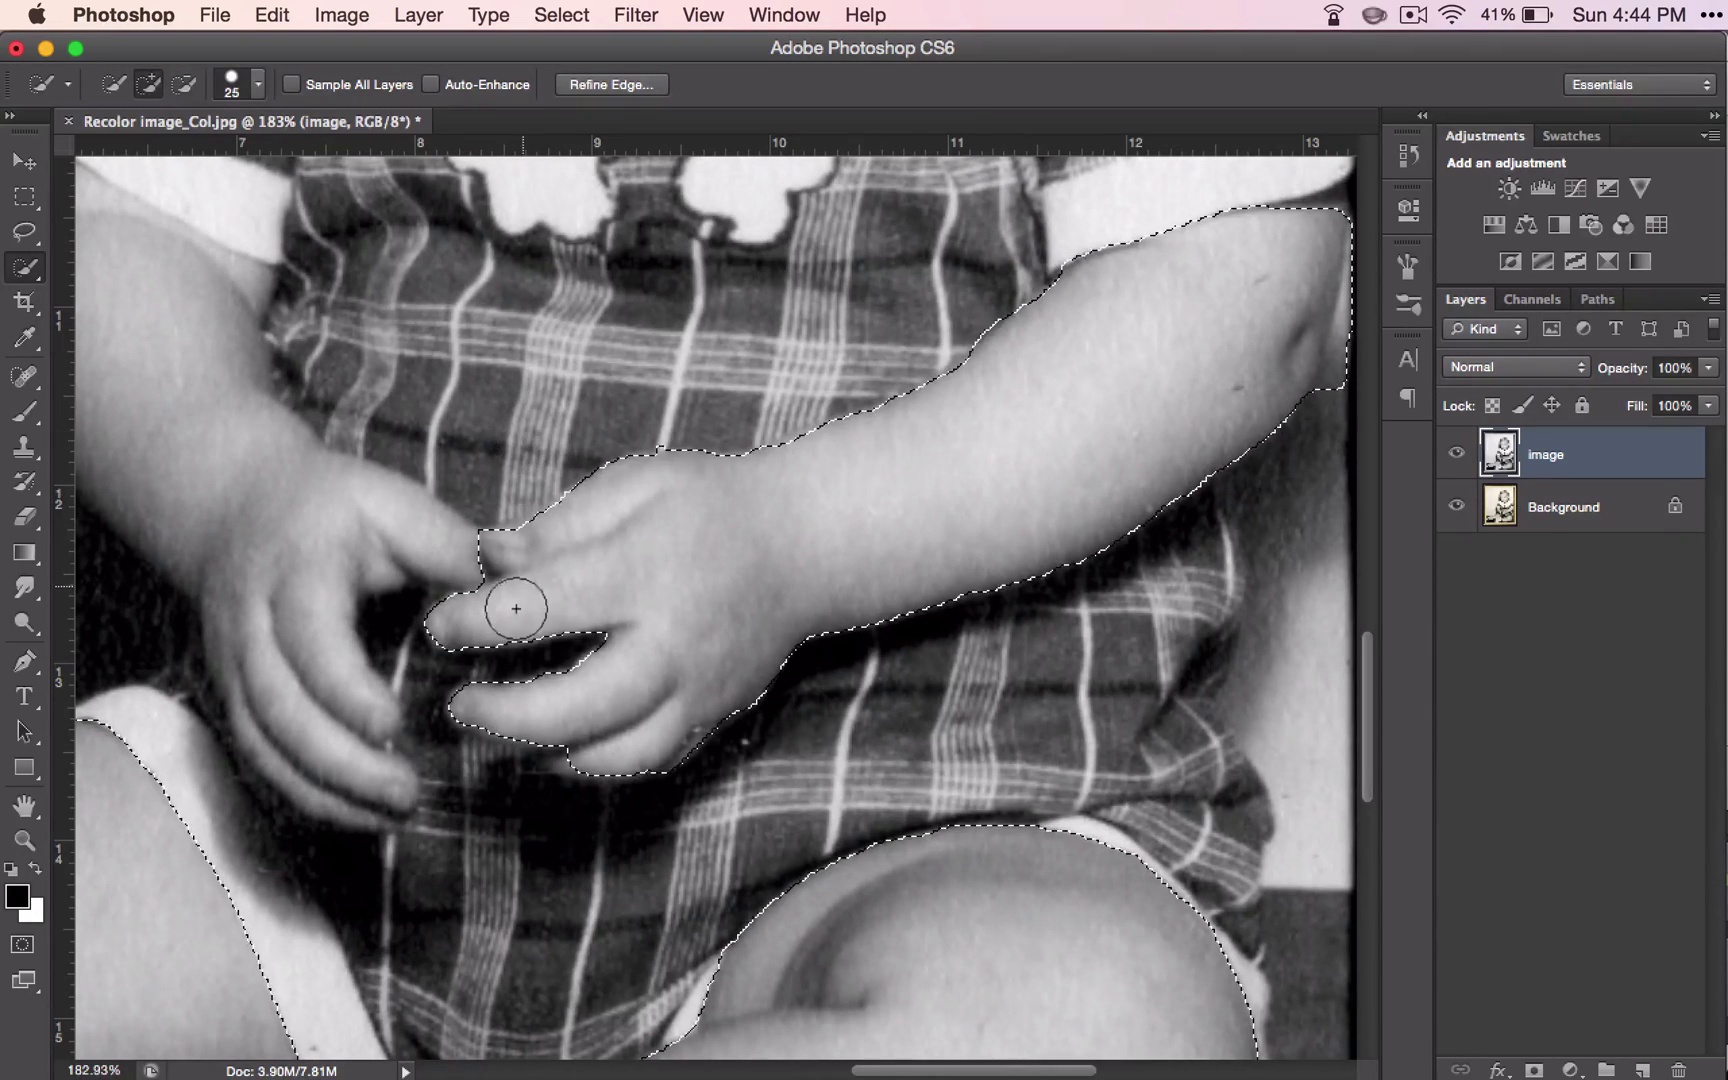
scroll(1331, 413, right, 4)
mouse_move(1149, 438)
mouse_down()
mouse_move(1146, 386)
mouse_move(1172, 382)
mouse_up()
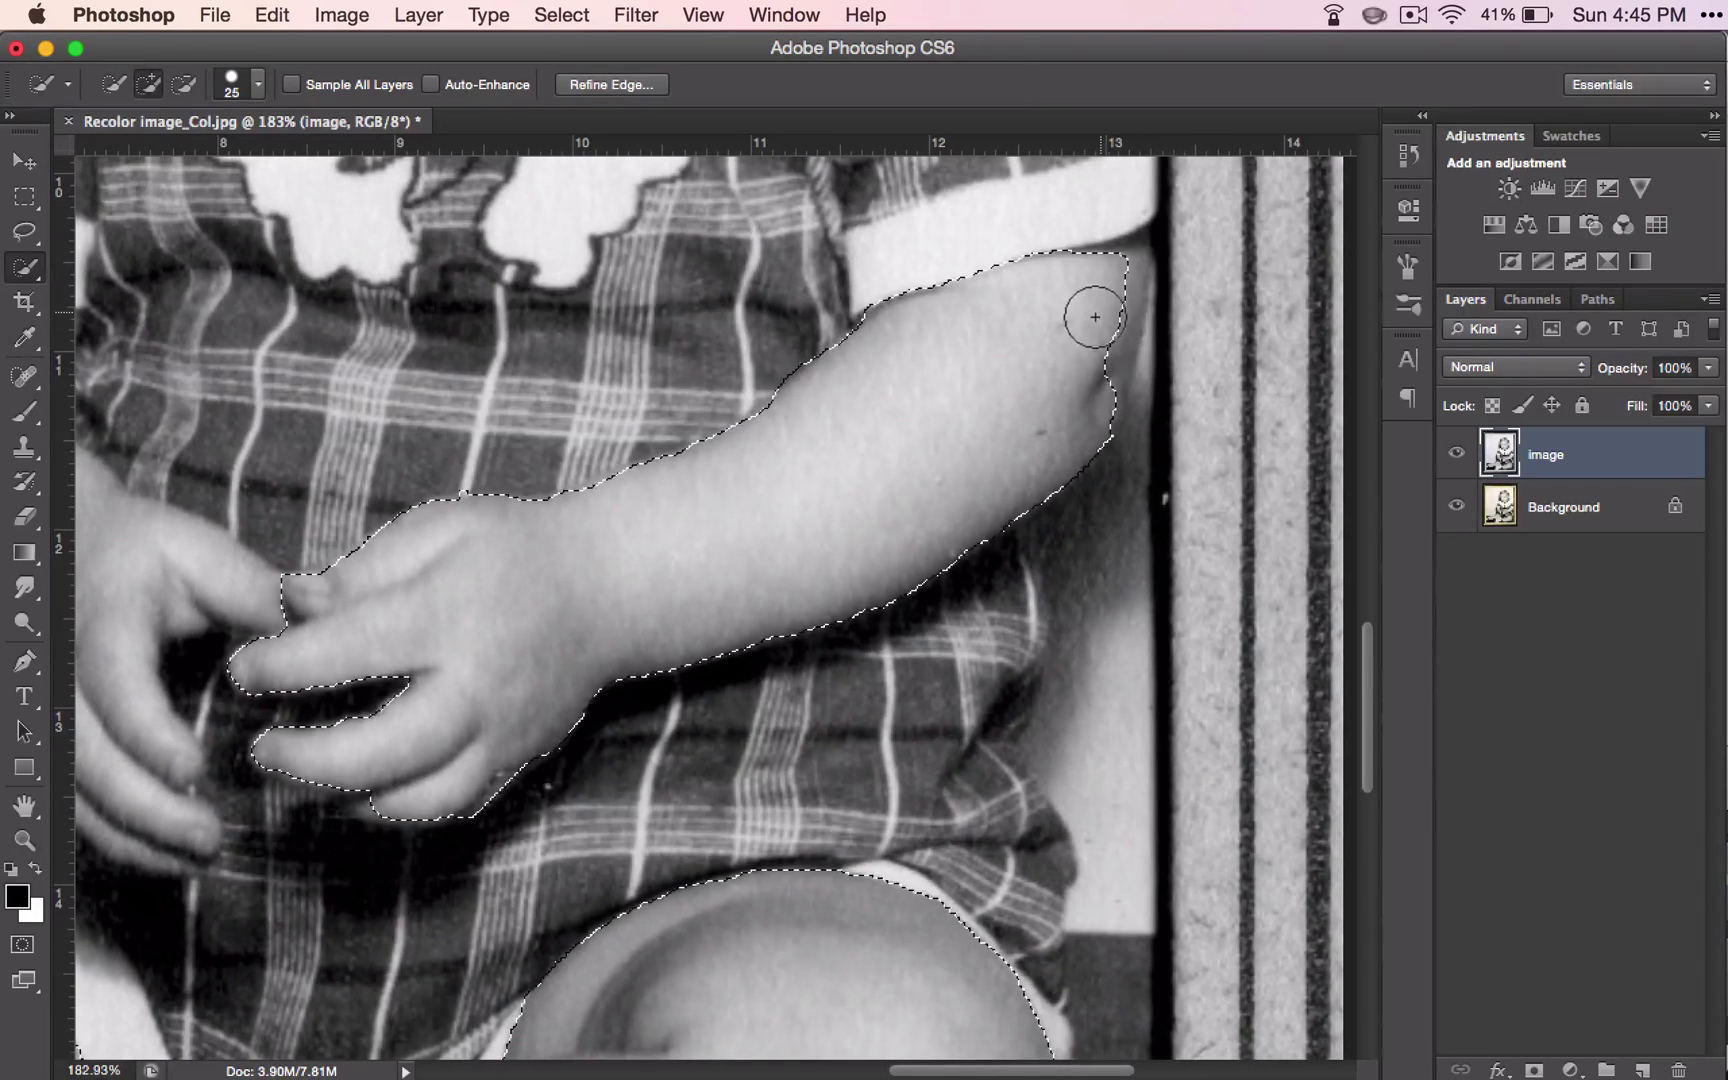
drag(1103, 309, 1140, 292)
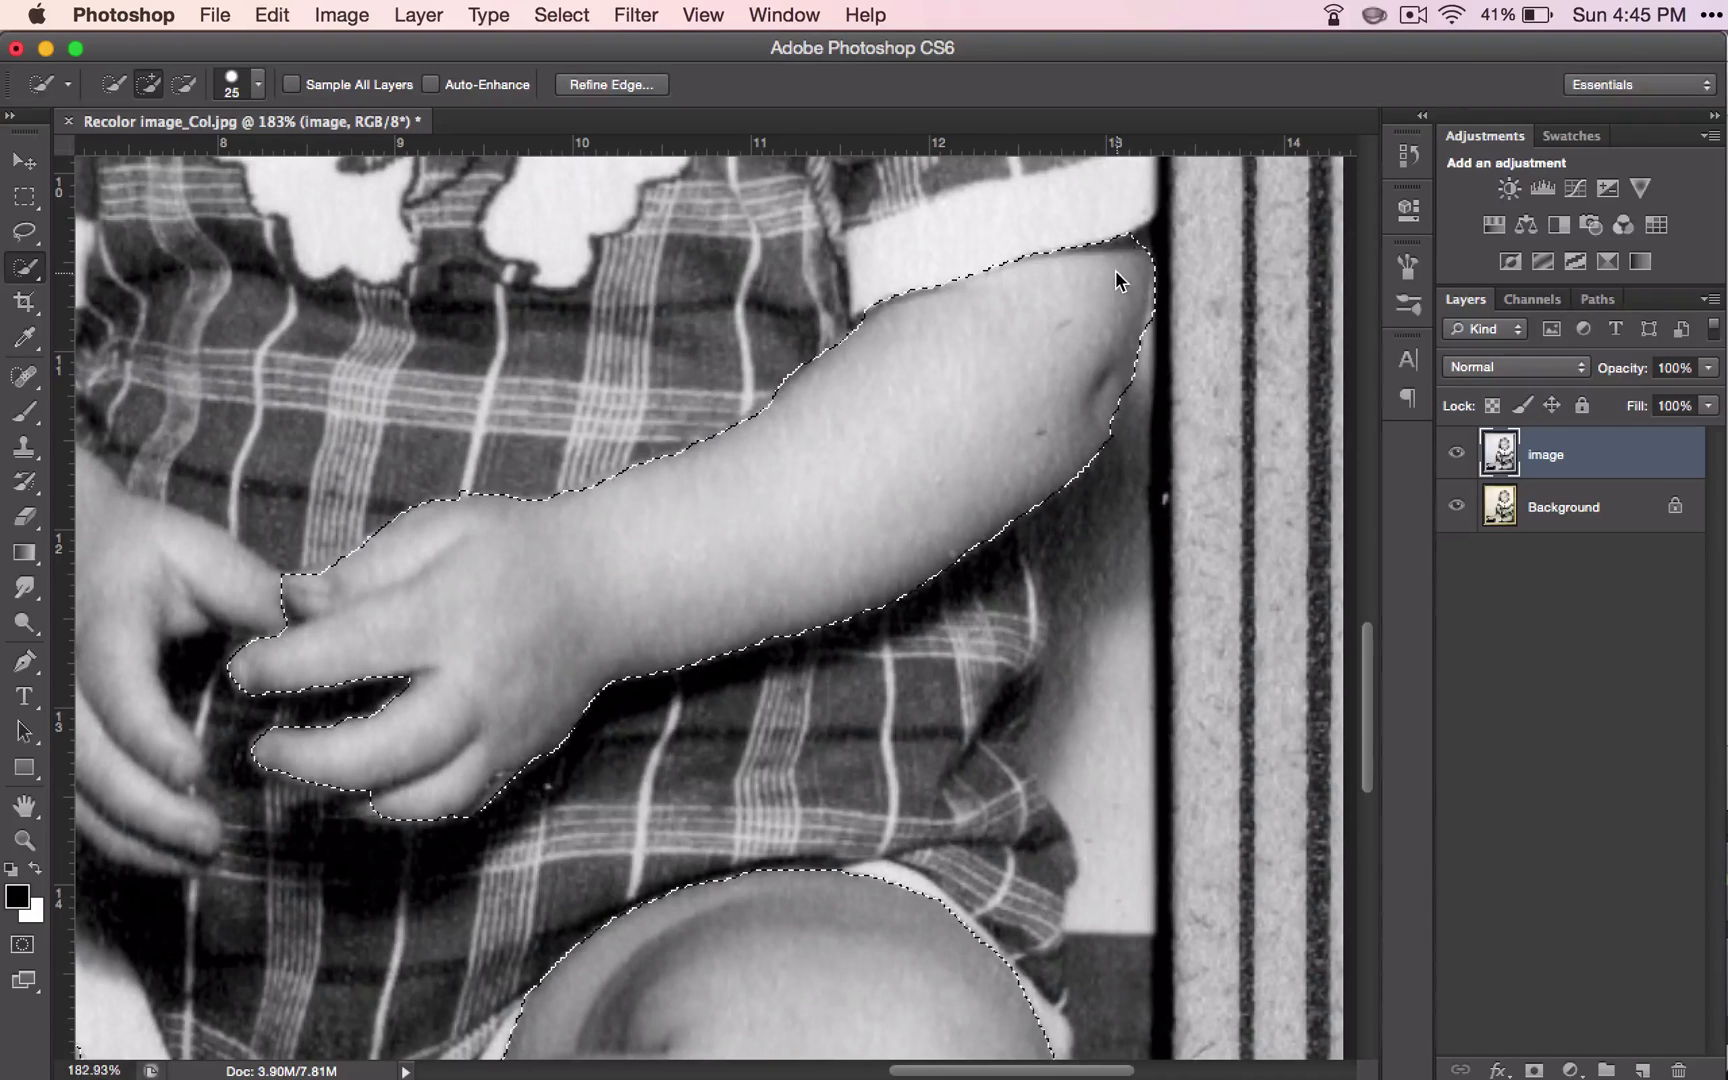
Refine the elbow selection beside the frame with a size 8 brush, adding the corner under the sleeve and subtracting the overlap along the edge.
key(alt)
scroll(1140, 250, up, 4)
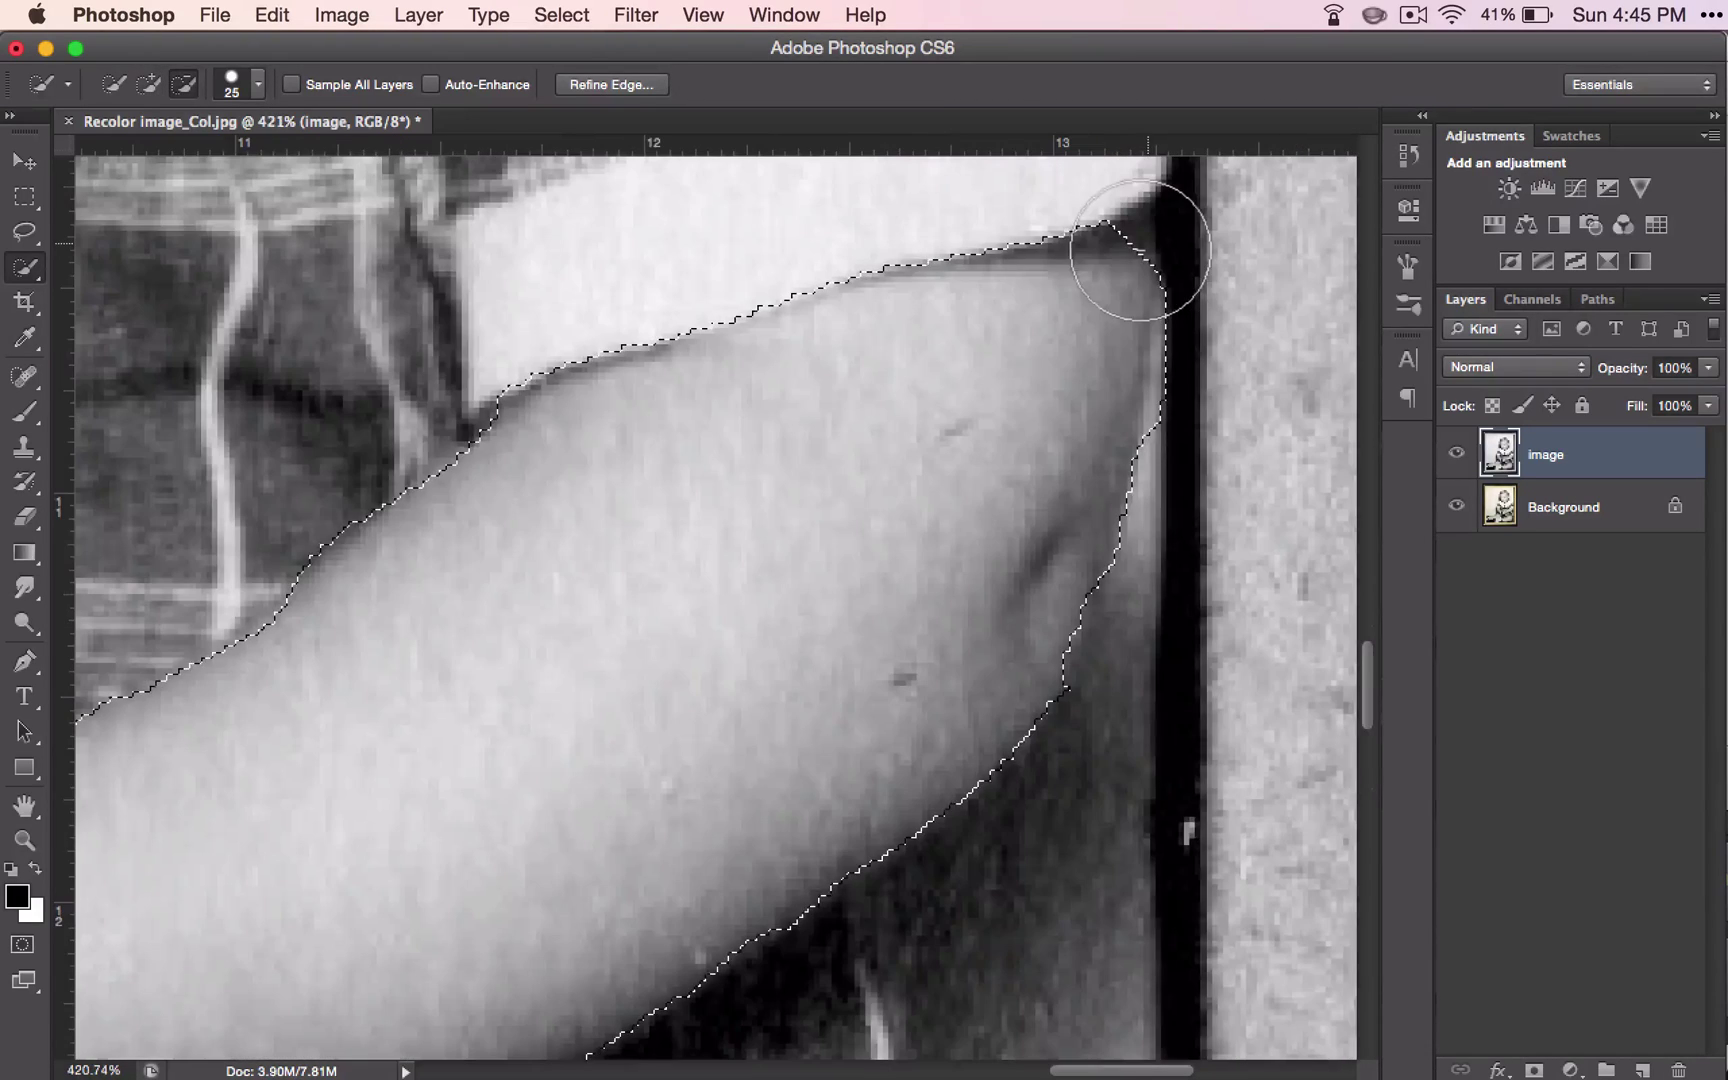
key(bracketleft)
key(bracketleft)
key(bracketleft)
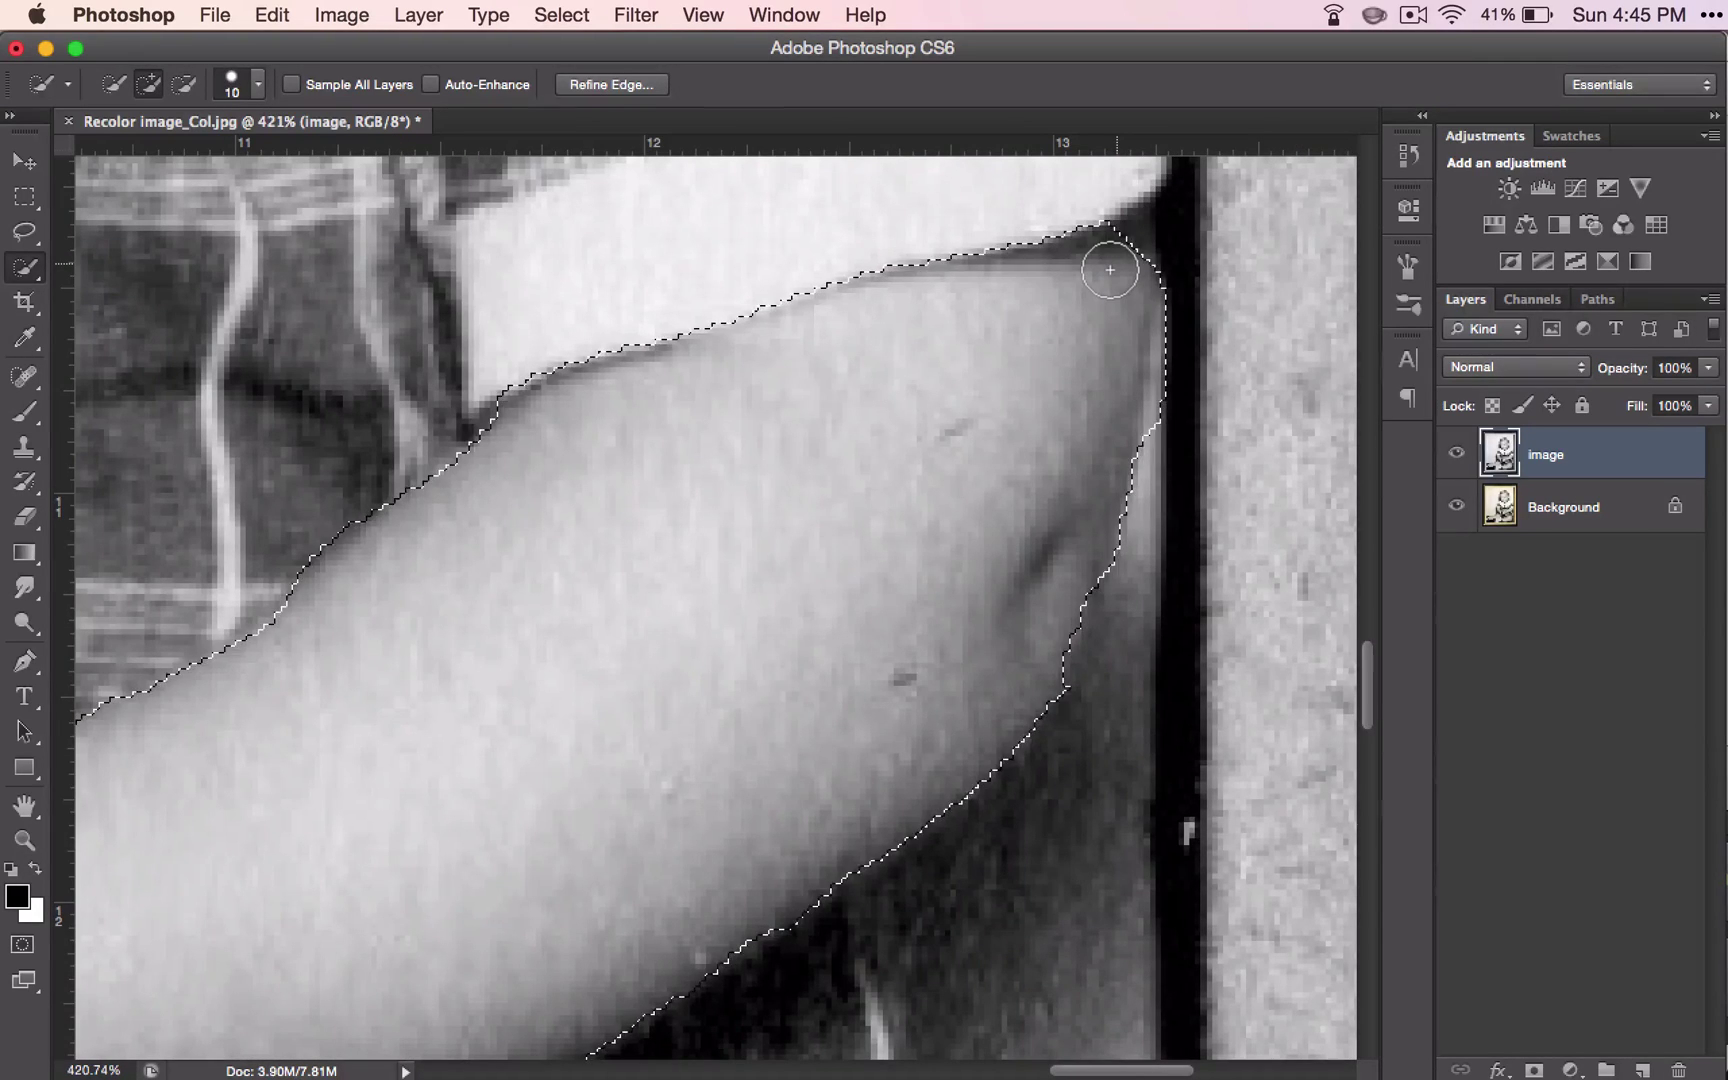
click(1115, 260)
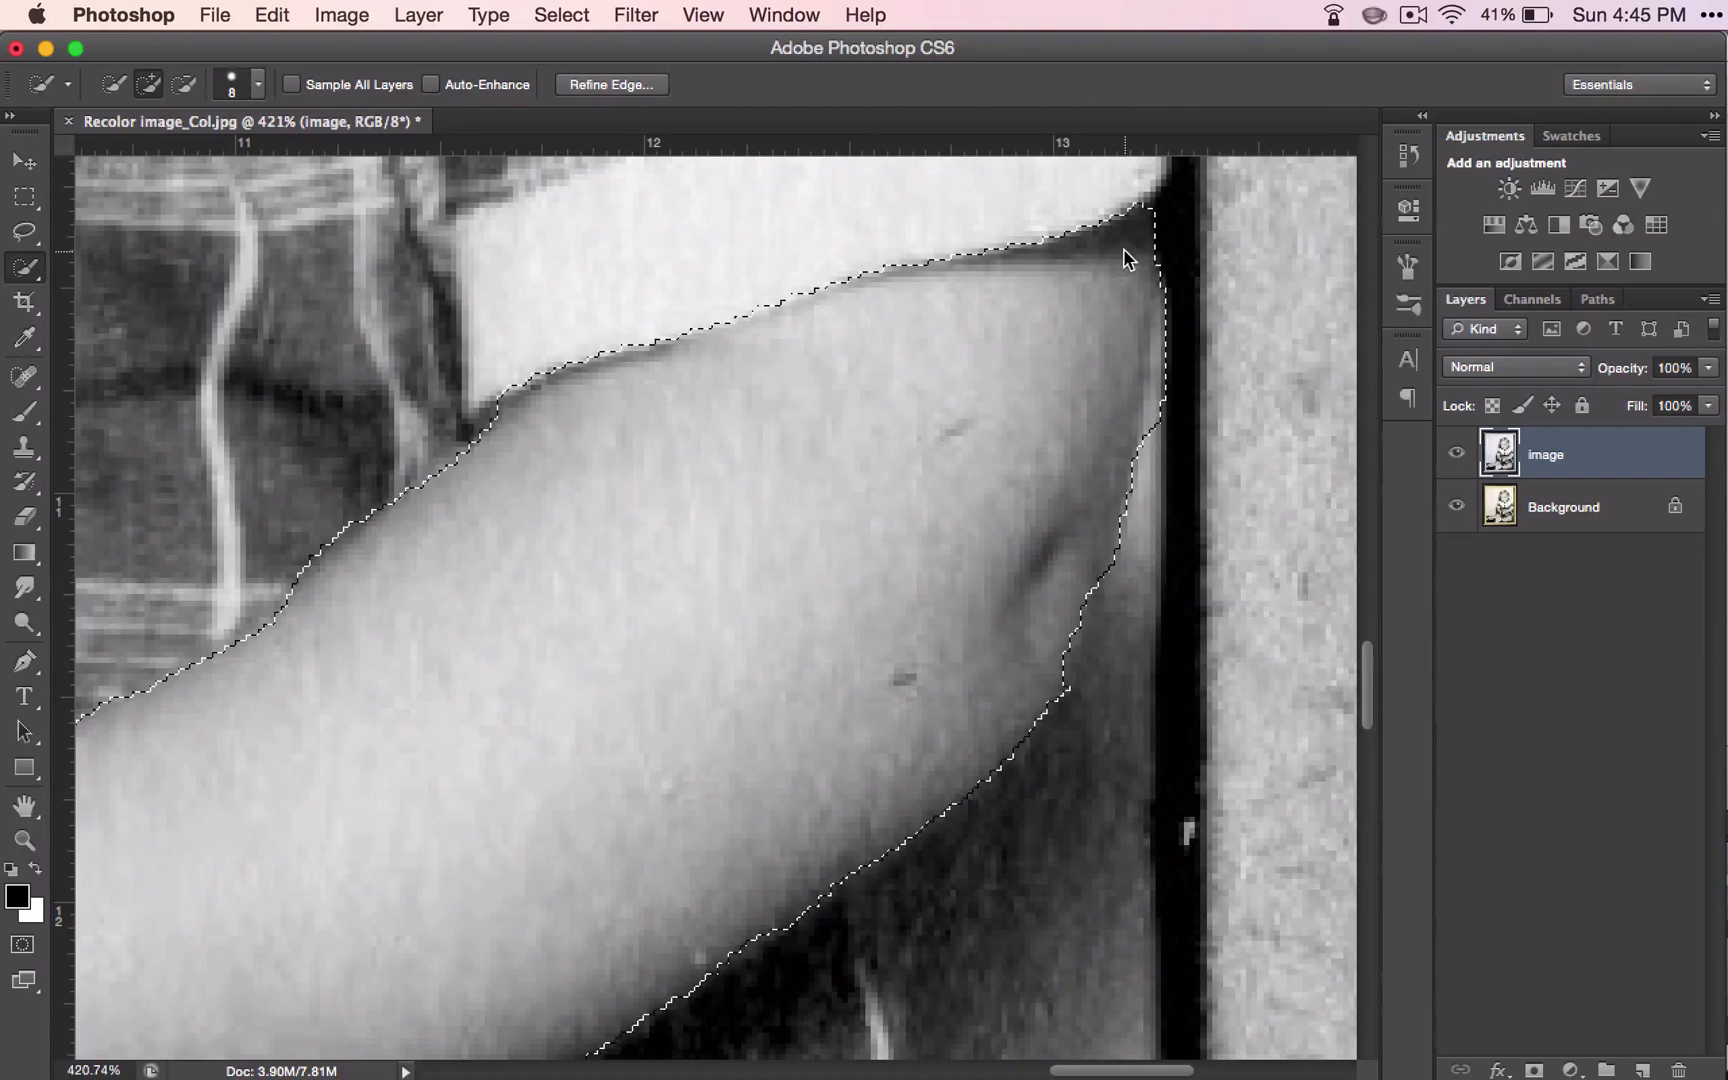
key(alt)
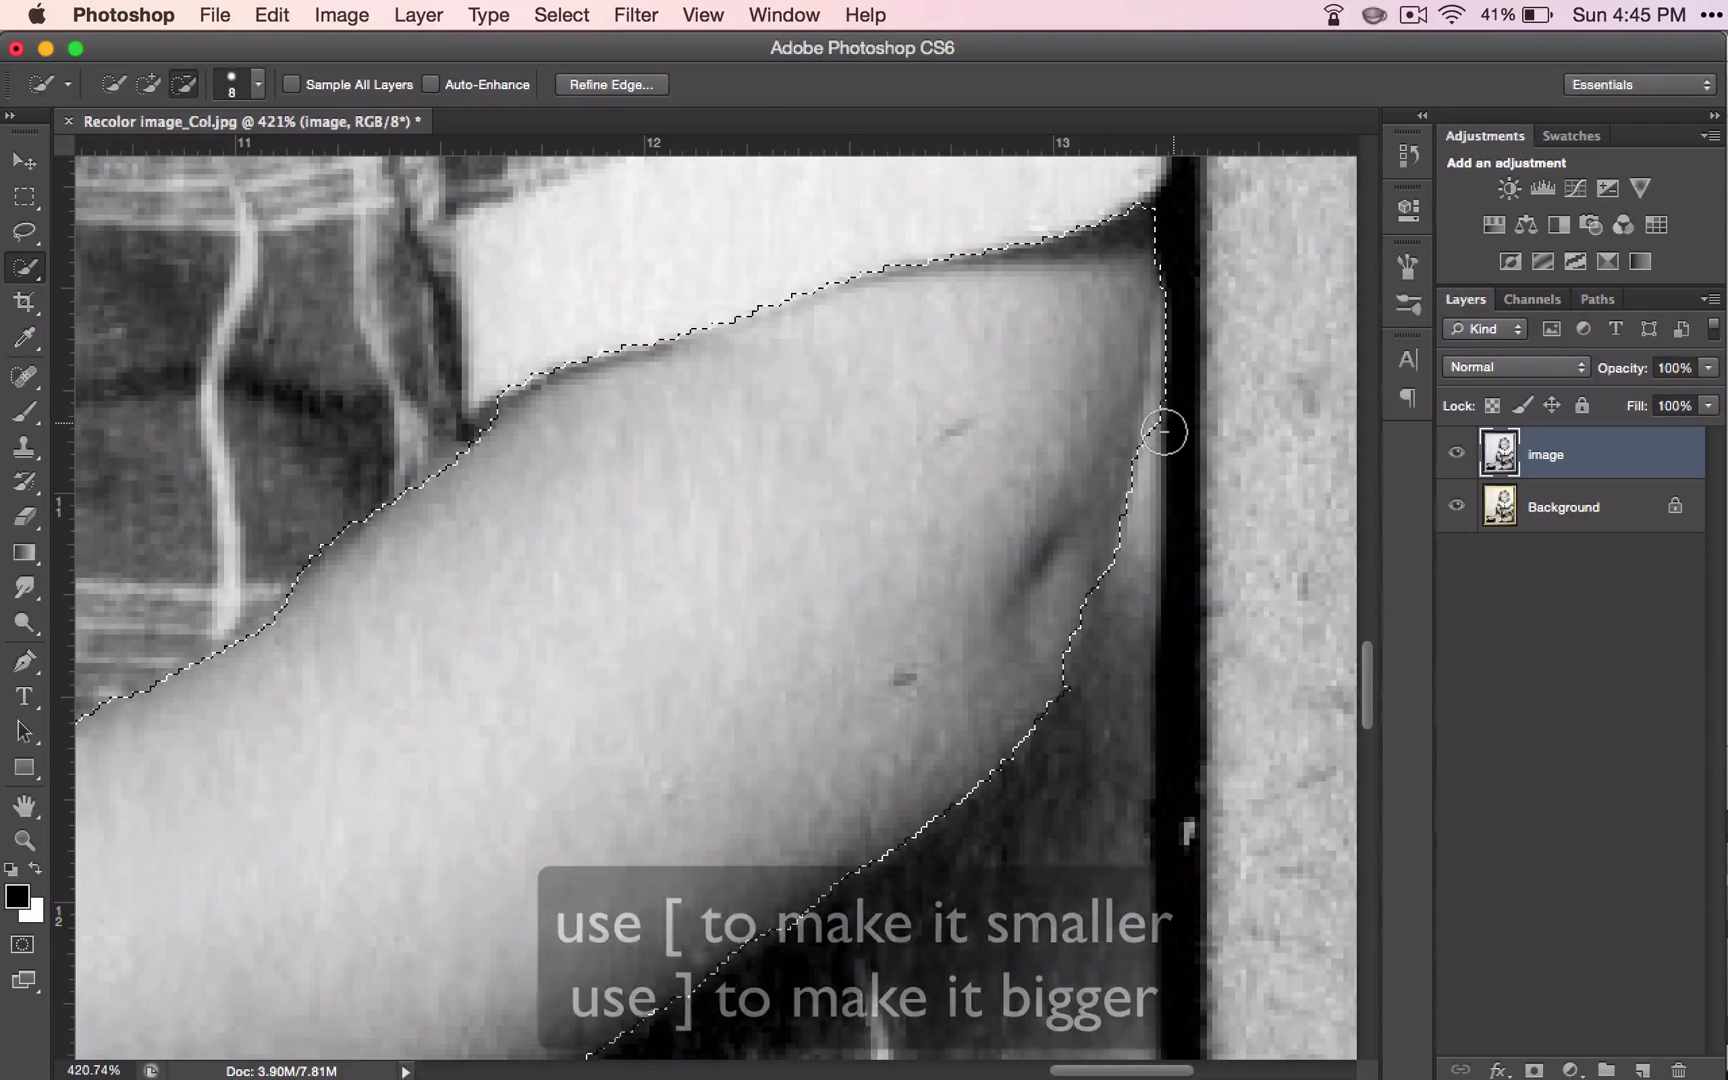
drag(1165, 428, 1176, 328)
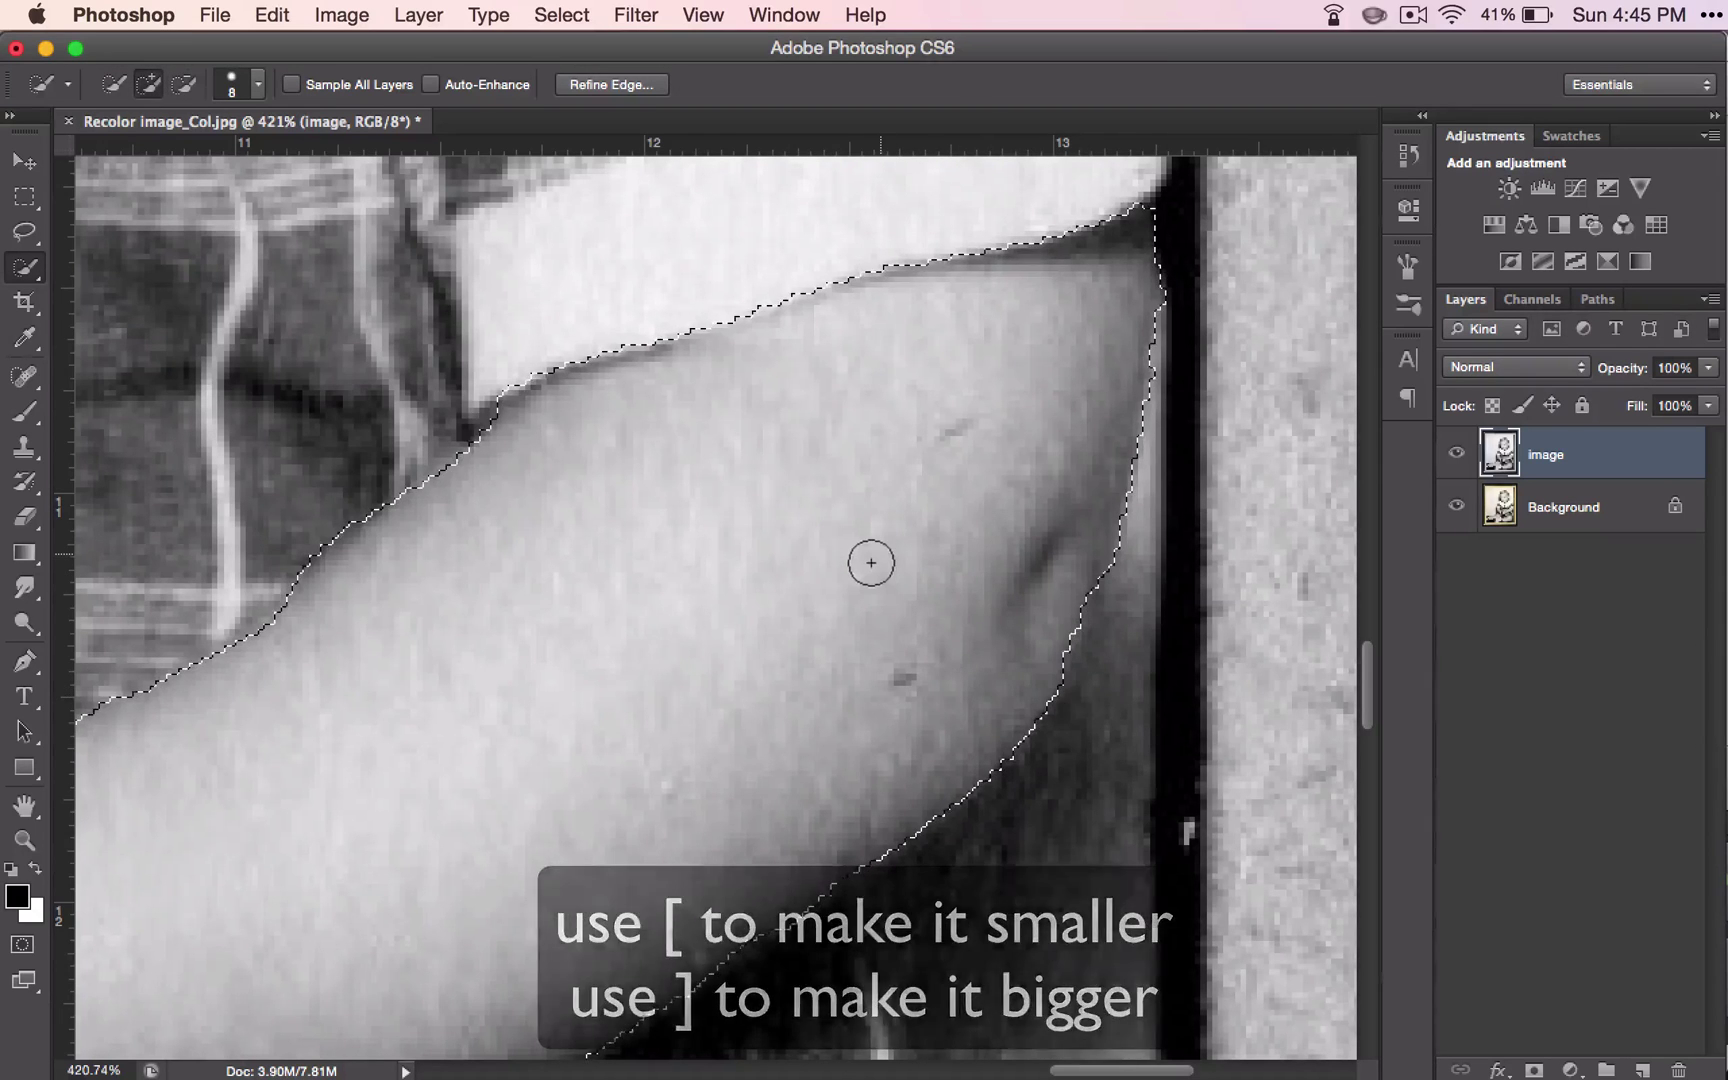
Step back through the most recent Quick Selection history states and return to the latest one.
click(1409, 155)
scroll(964, 521, right, 3)
click(1225, 627)
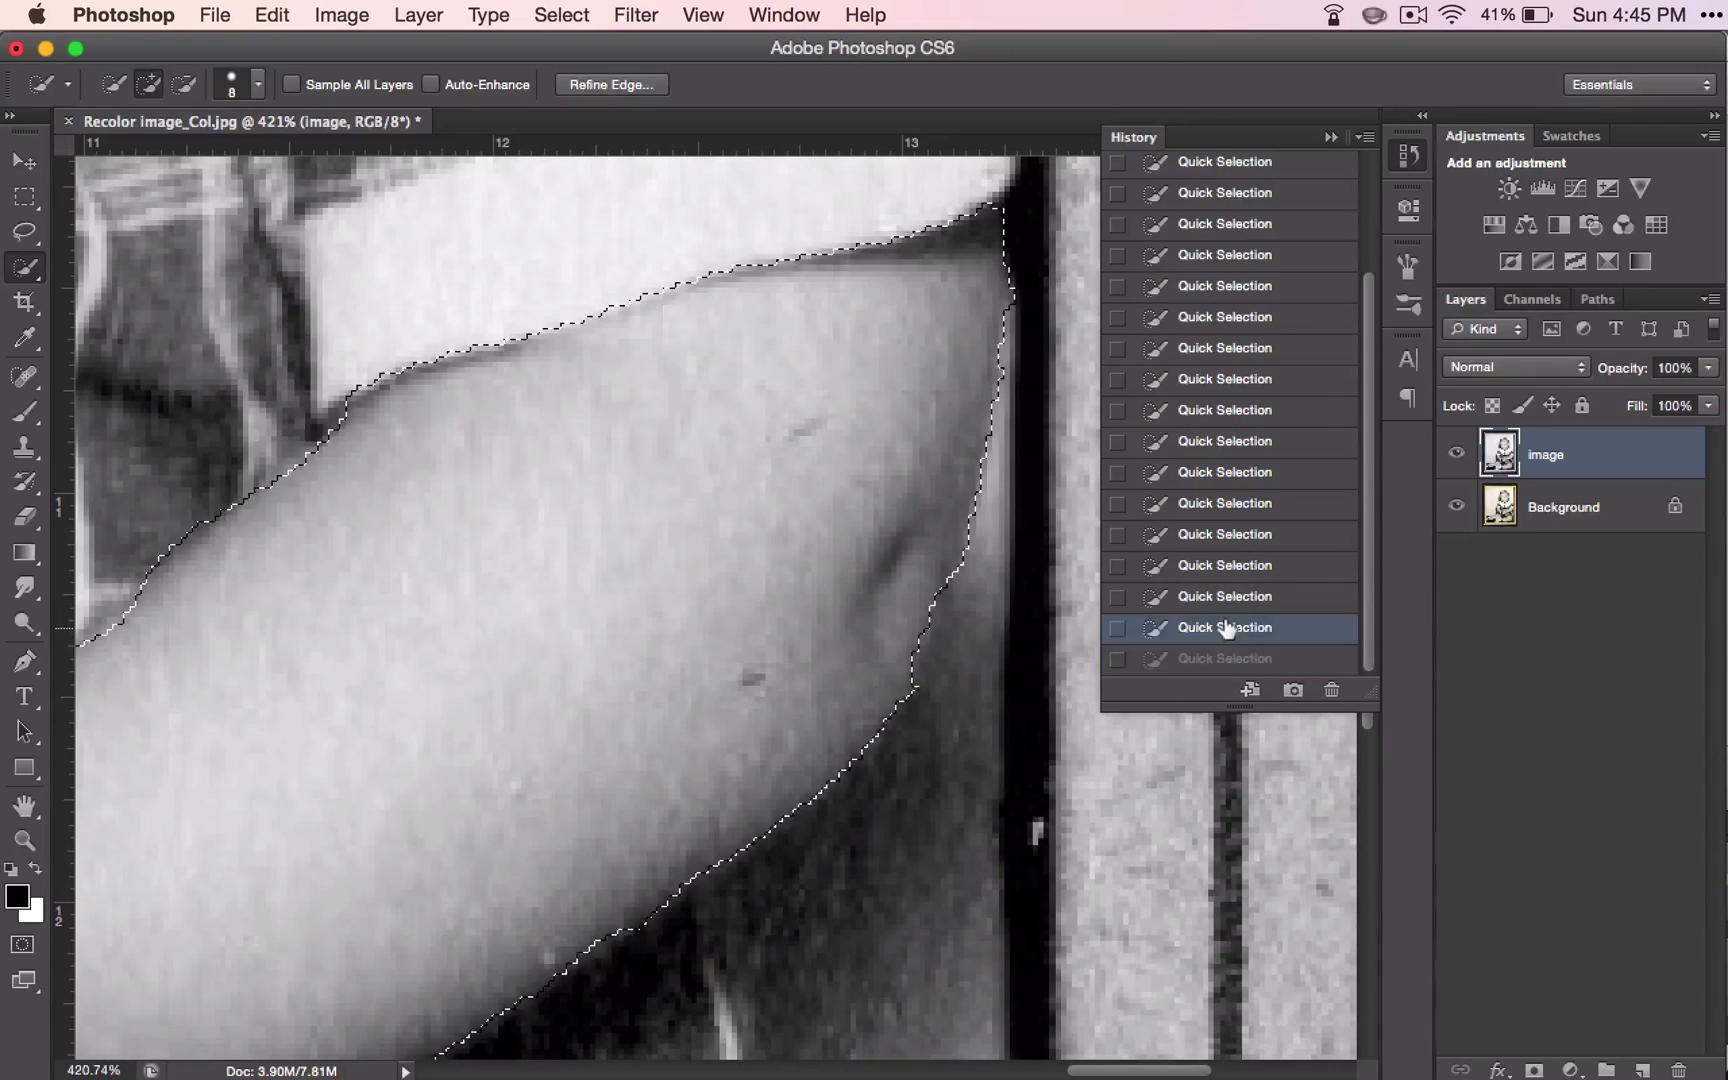
click(1228, 598)
click(1226, 566)
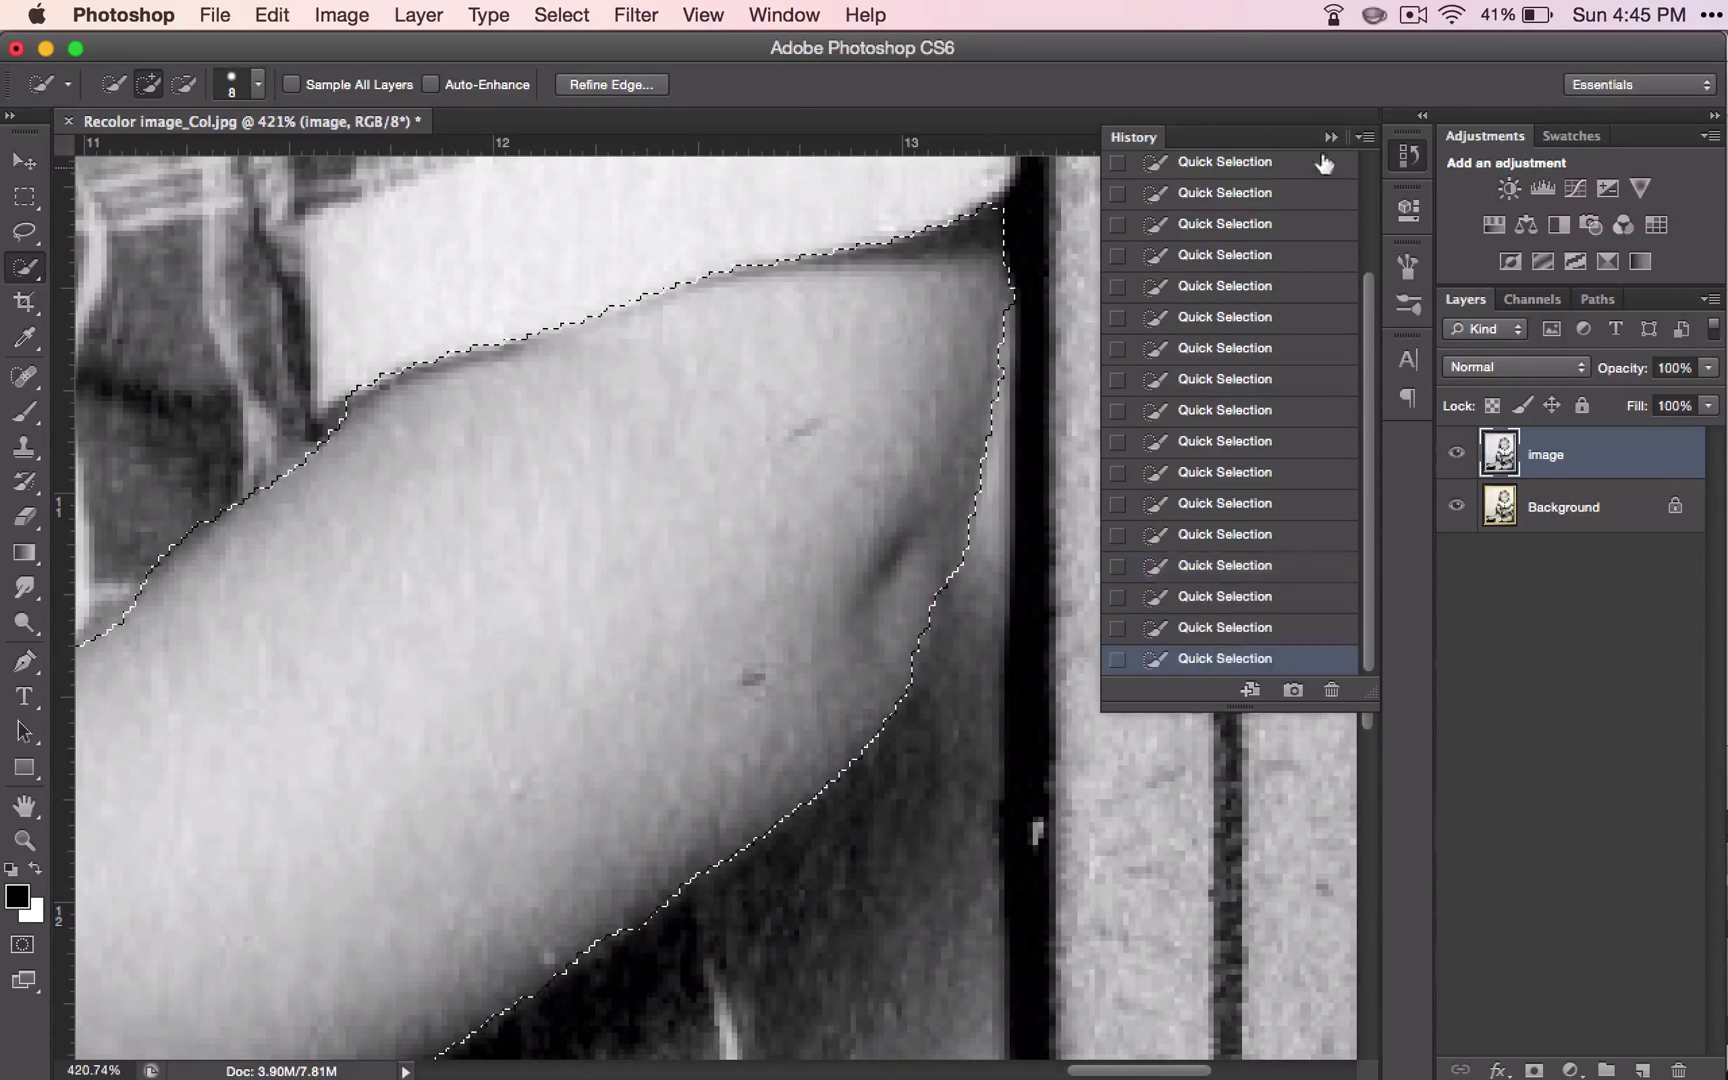
click(1330, 137)
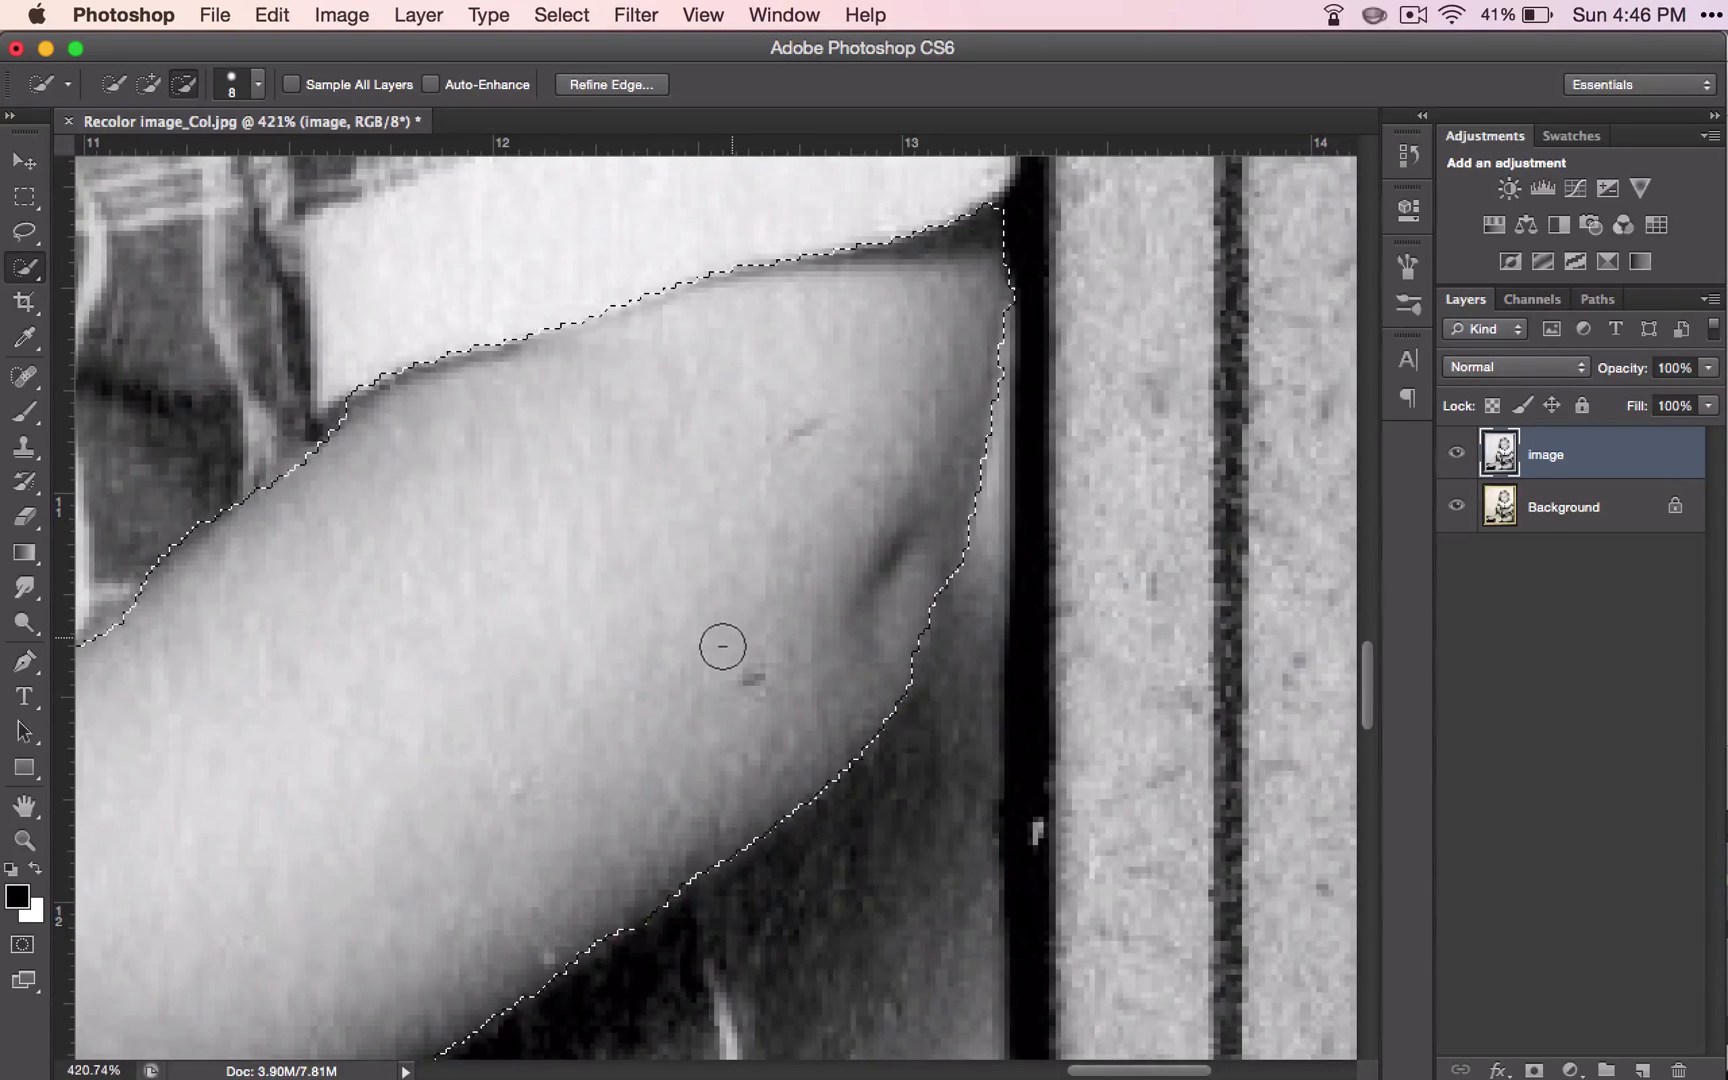
Add the child's other arm and hand to the selection and subtract the dark gap beside the fingers.
scroll(722, 646, down, 10)
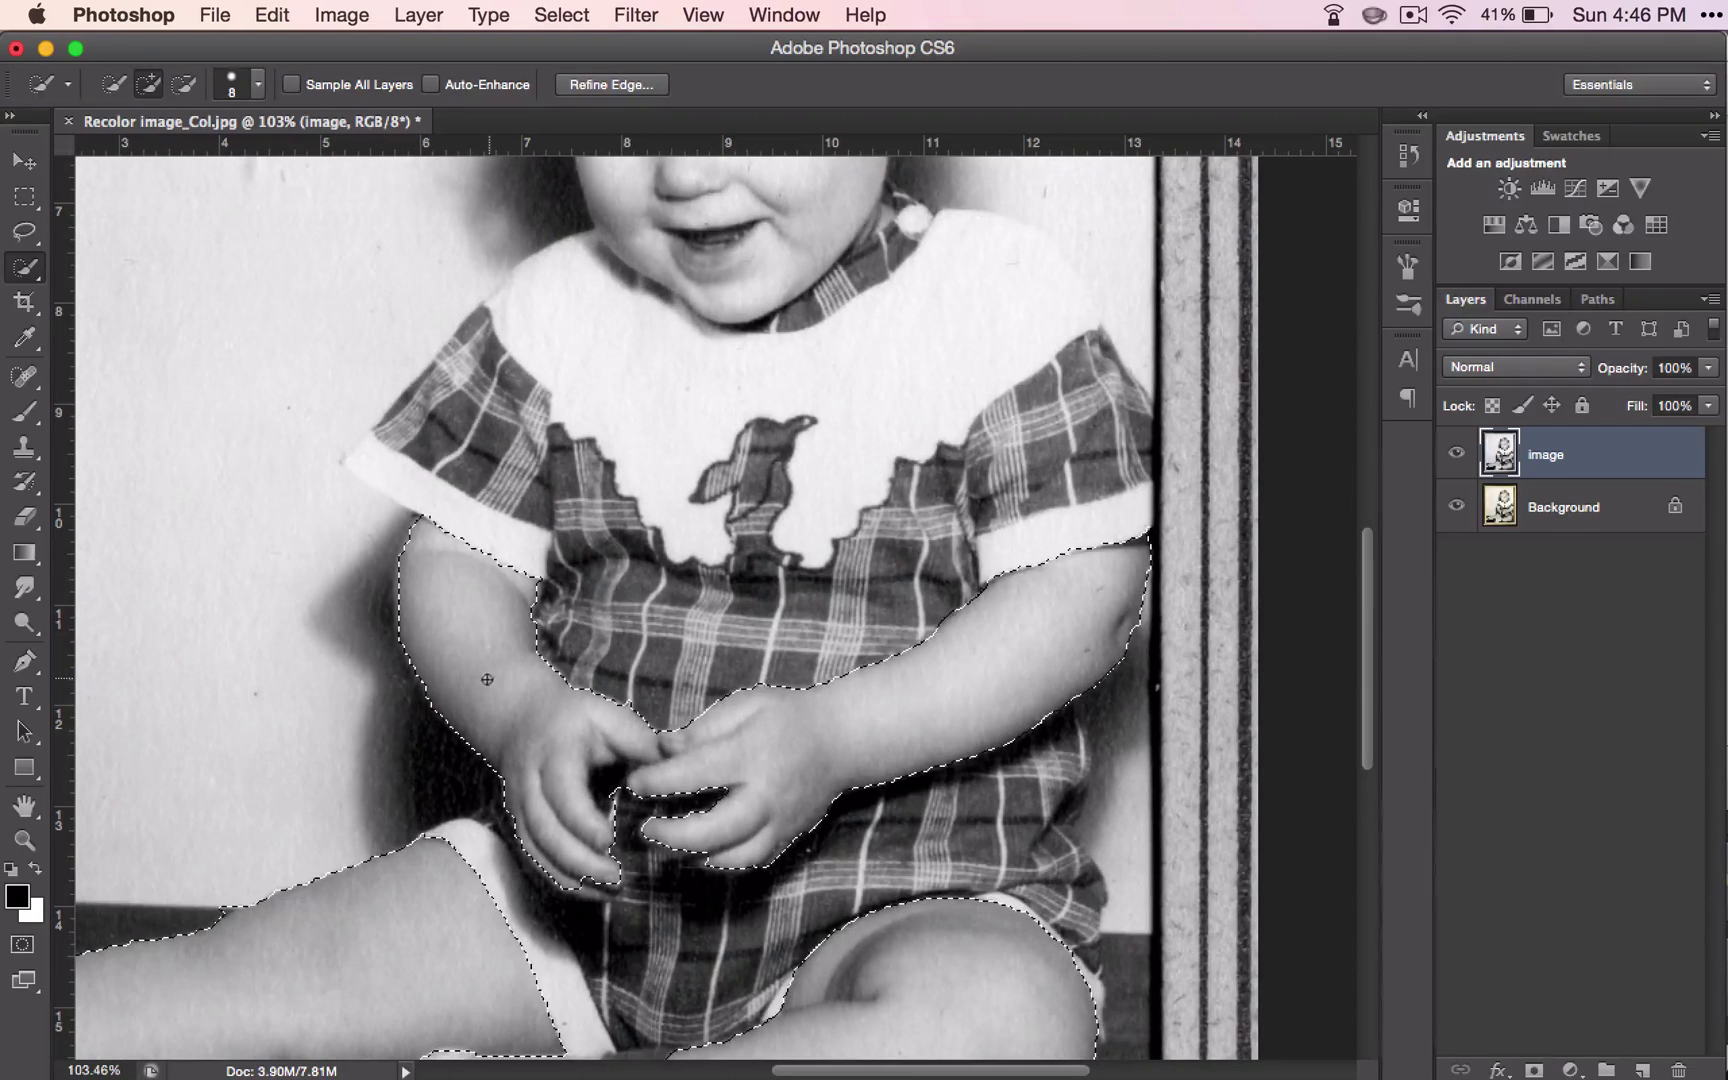
drag(432, 575, 595, 775)
alt+click(608, 780)
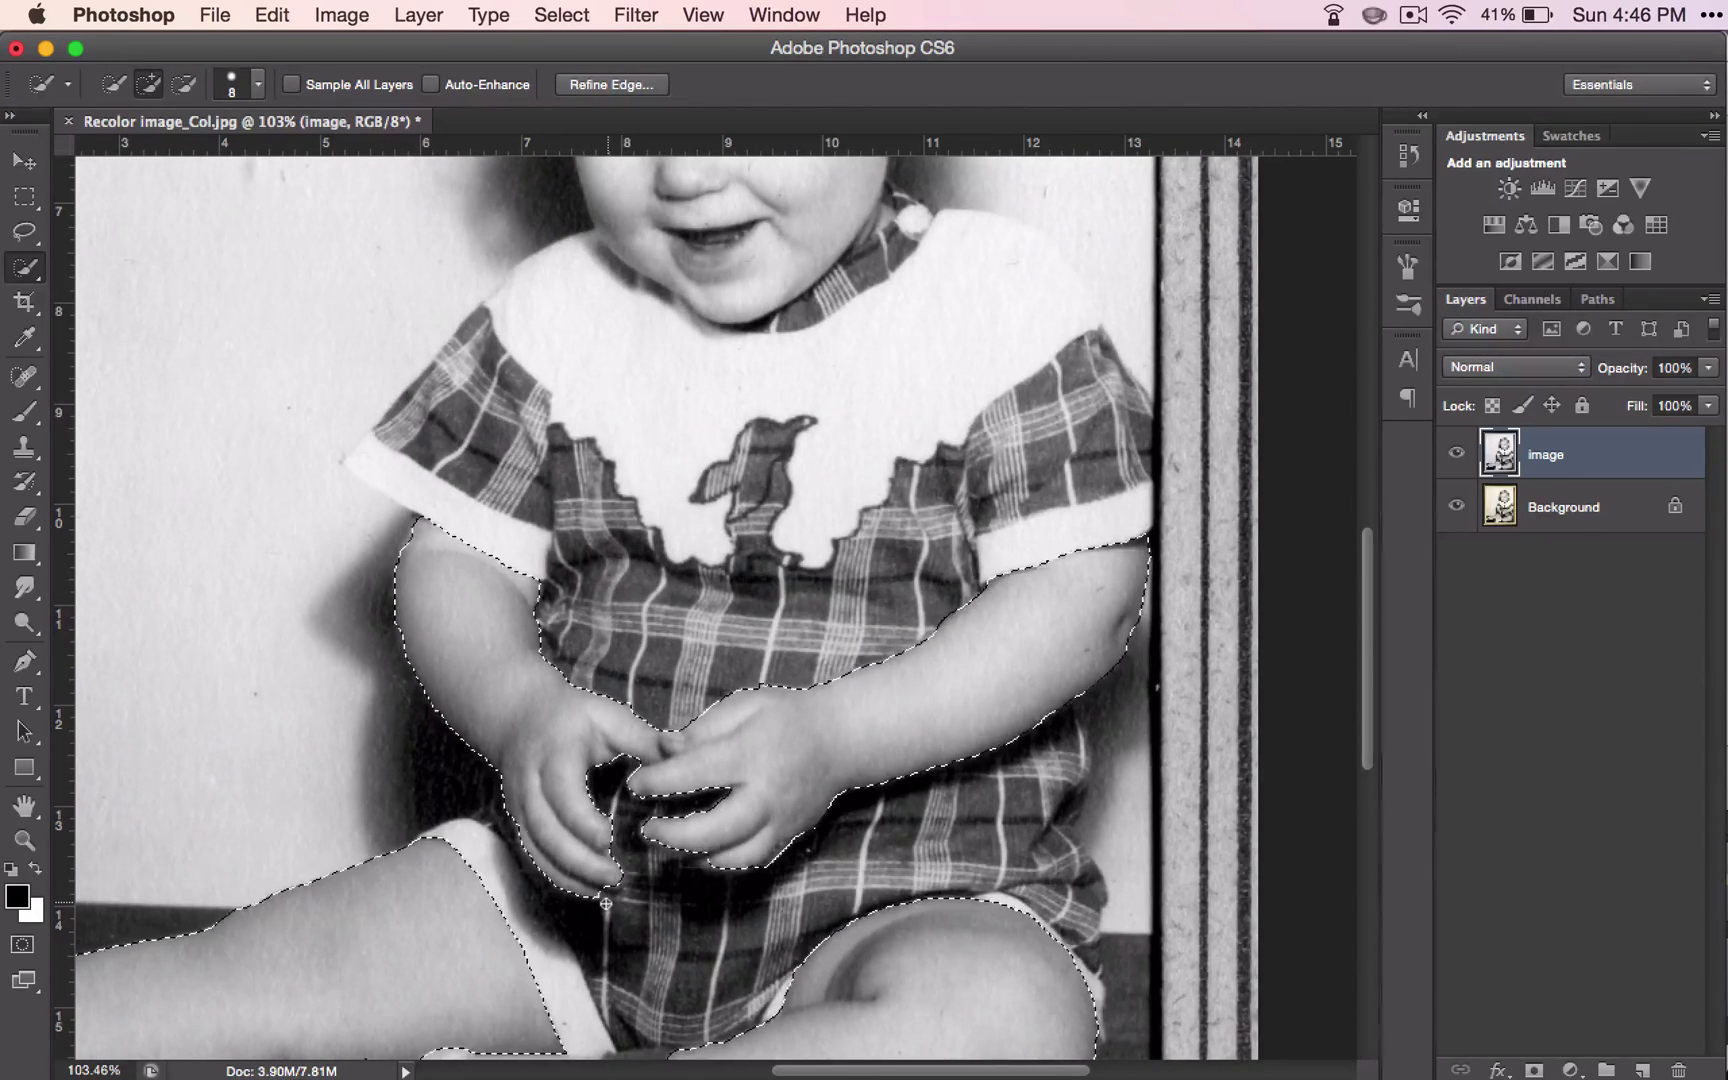
scroll(393, 549, up, 5)
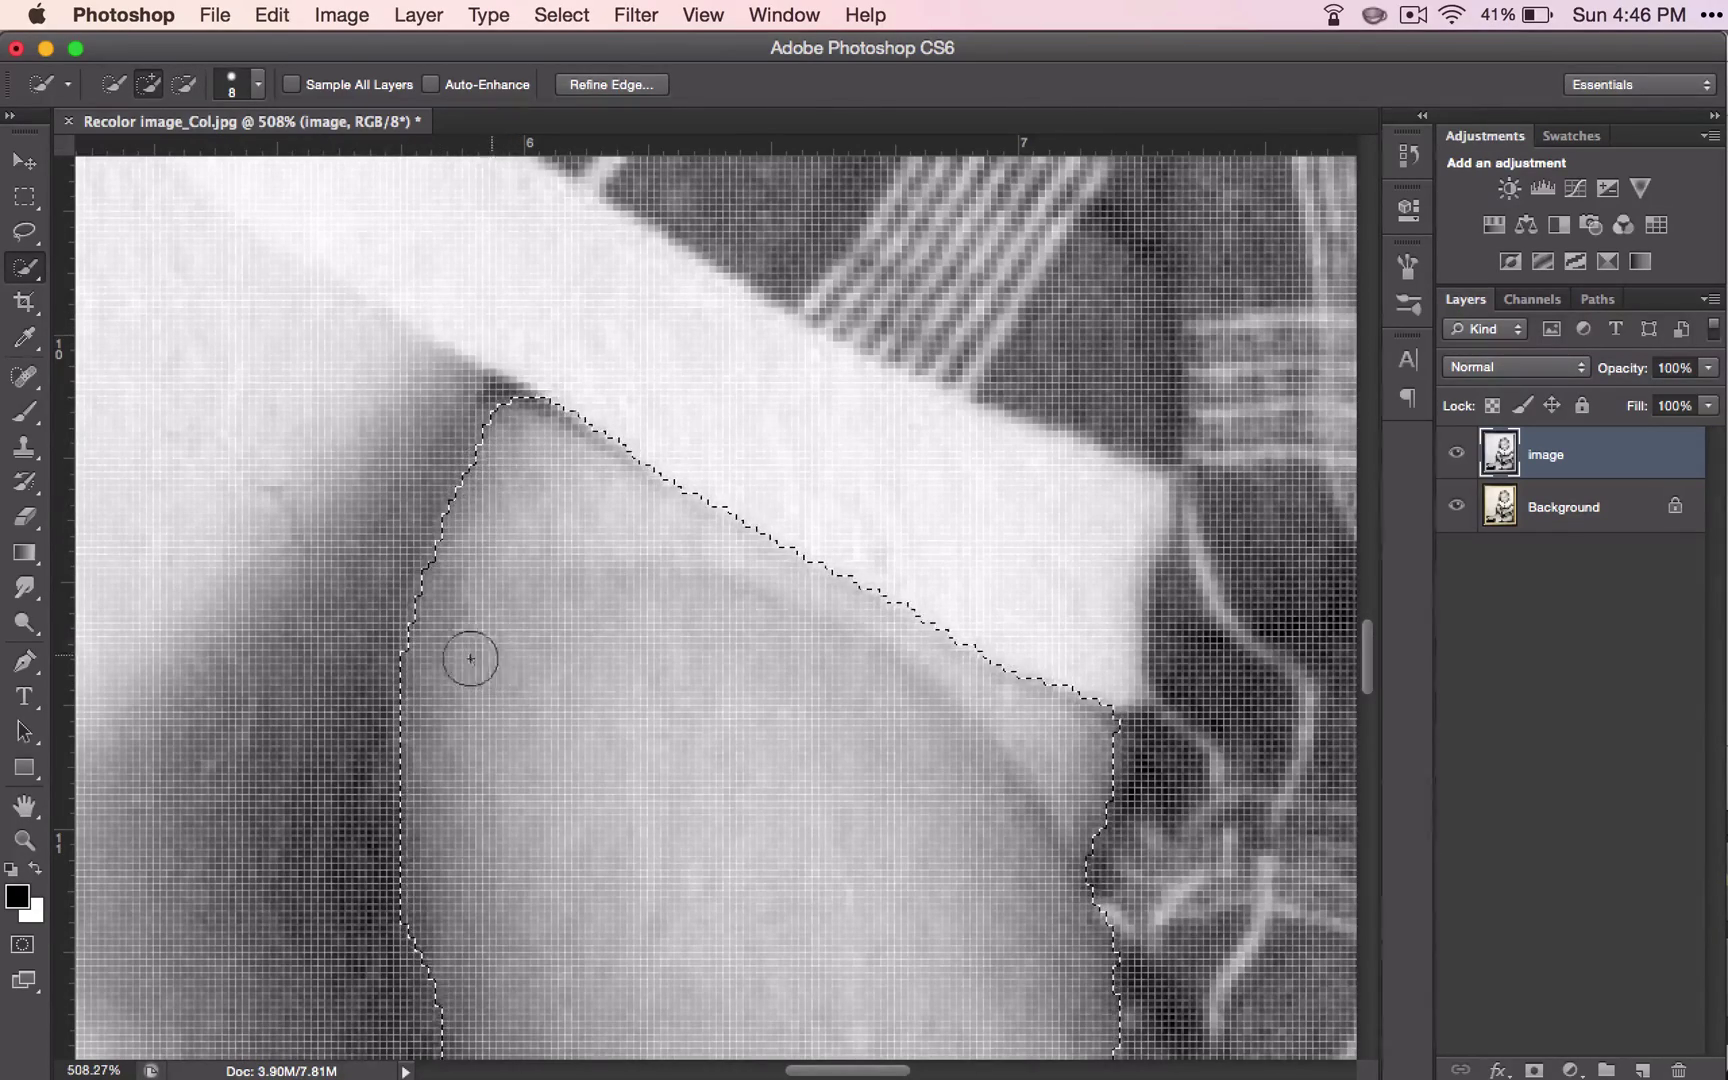
scroll(463, 656, down, 4)
scroll(518, 806, down, 6)
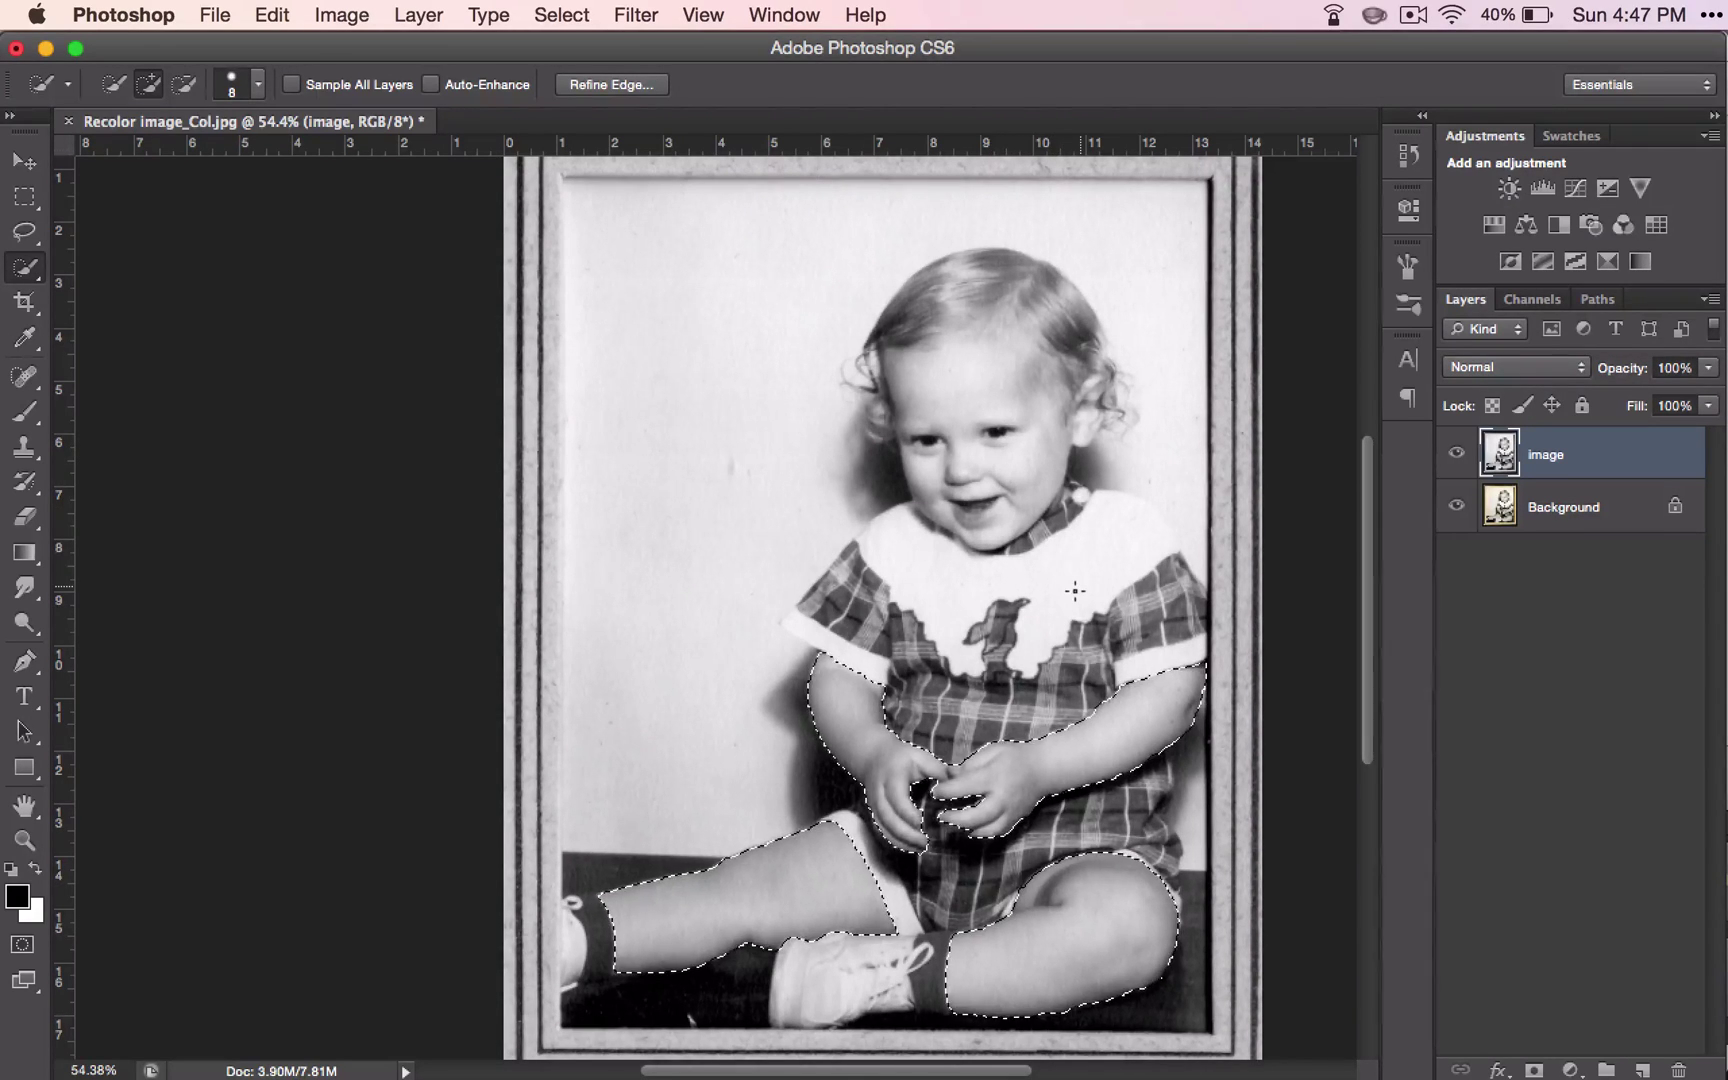
Create a Solid Color fill layer from the skin selection using the brown color #926e3e.
click(1564, 1070)
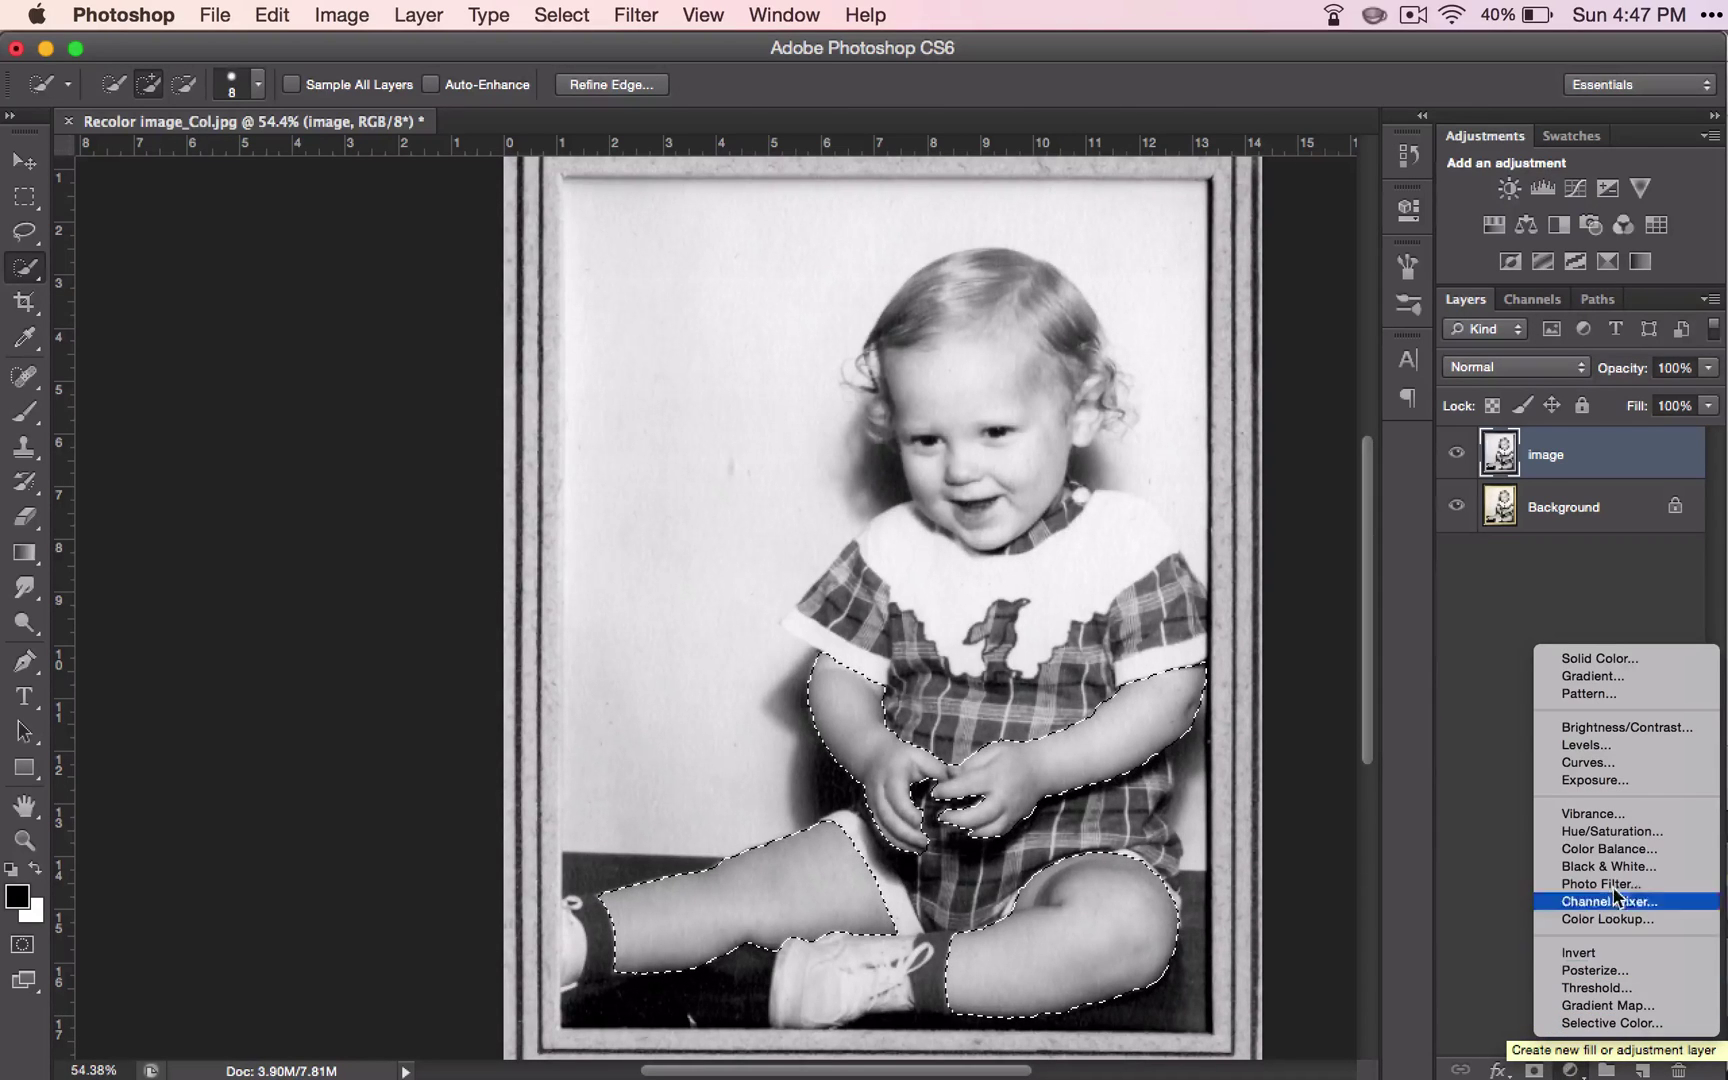
click(1582, 659)
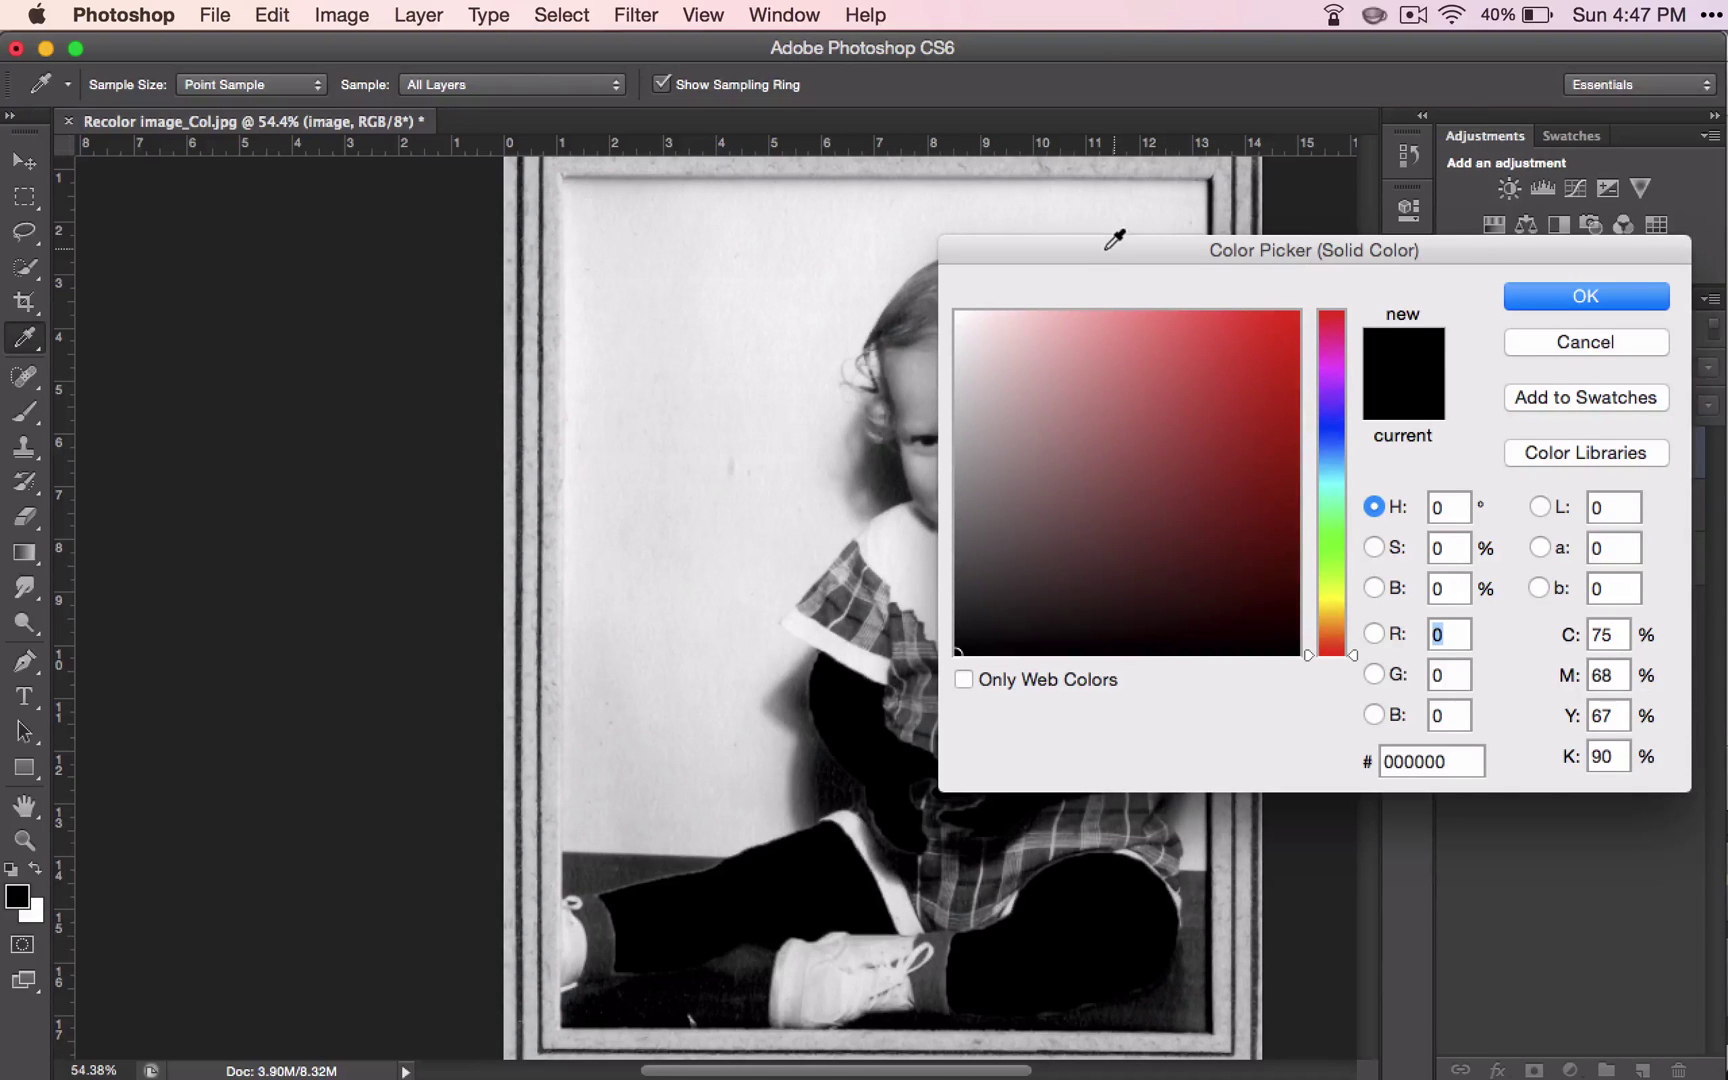
drag(1114, 240, 1436, 283)
drag(1437, 283, 1114, 176)
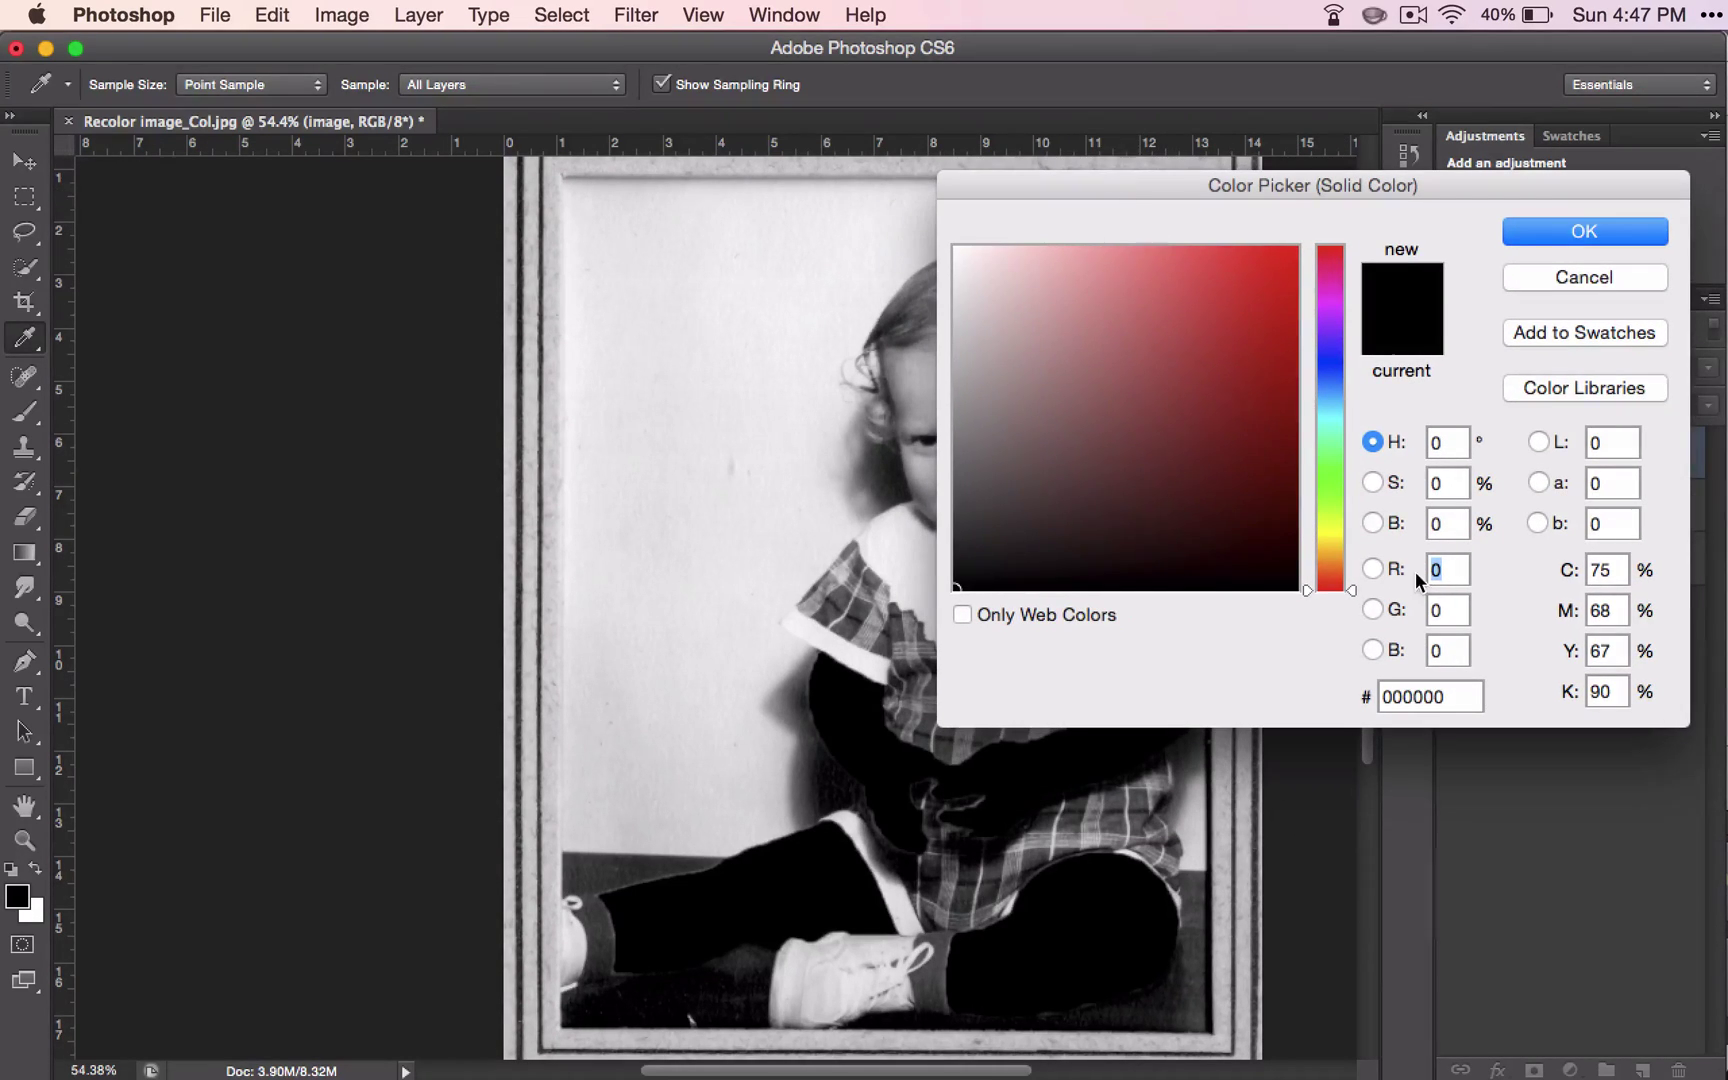
click(1329, 558)
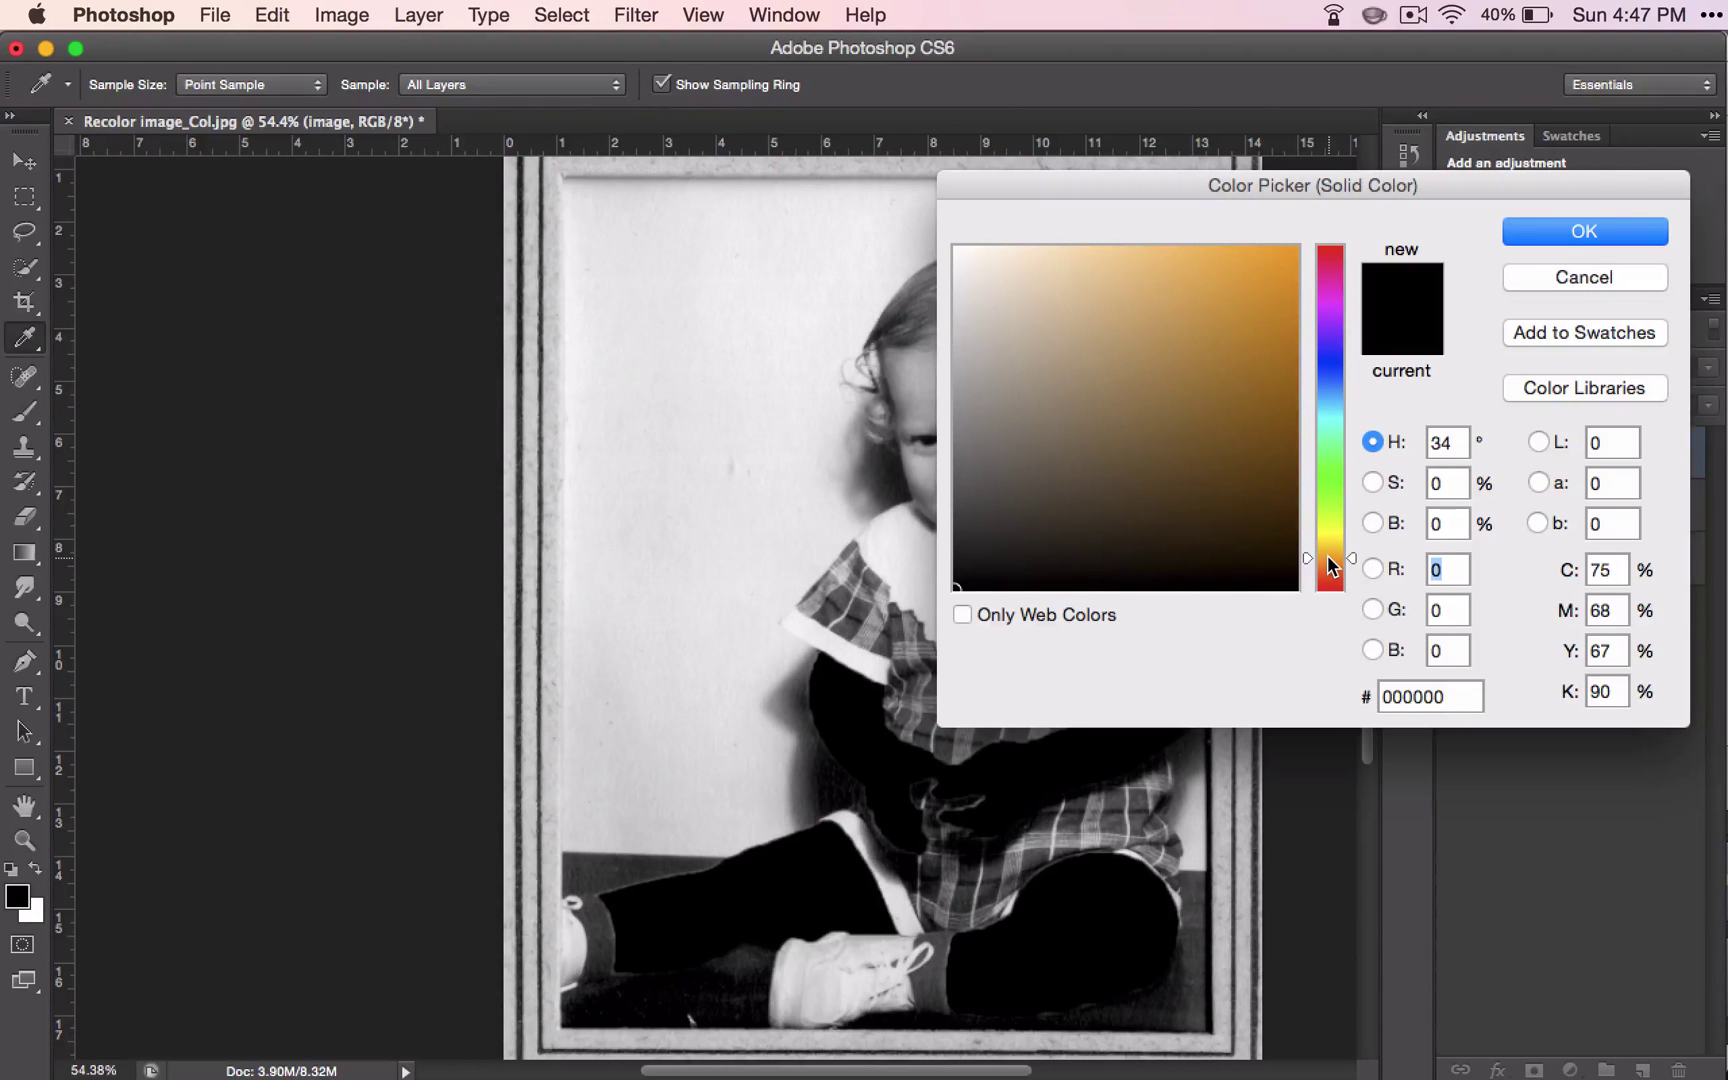
click(1179, 266)
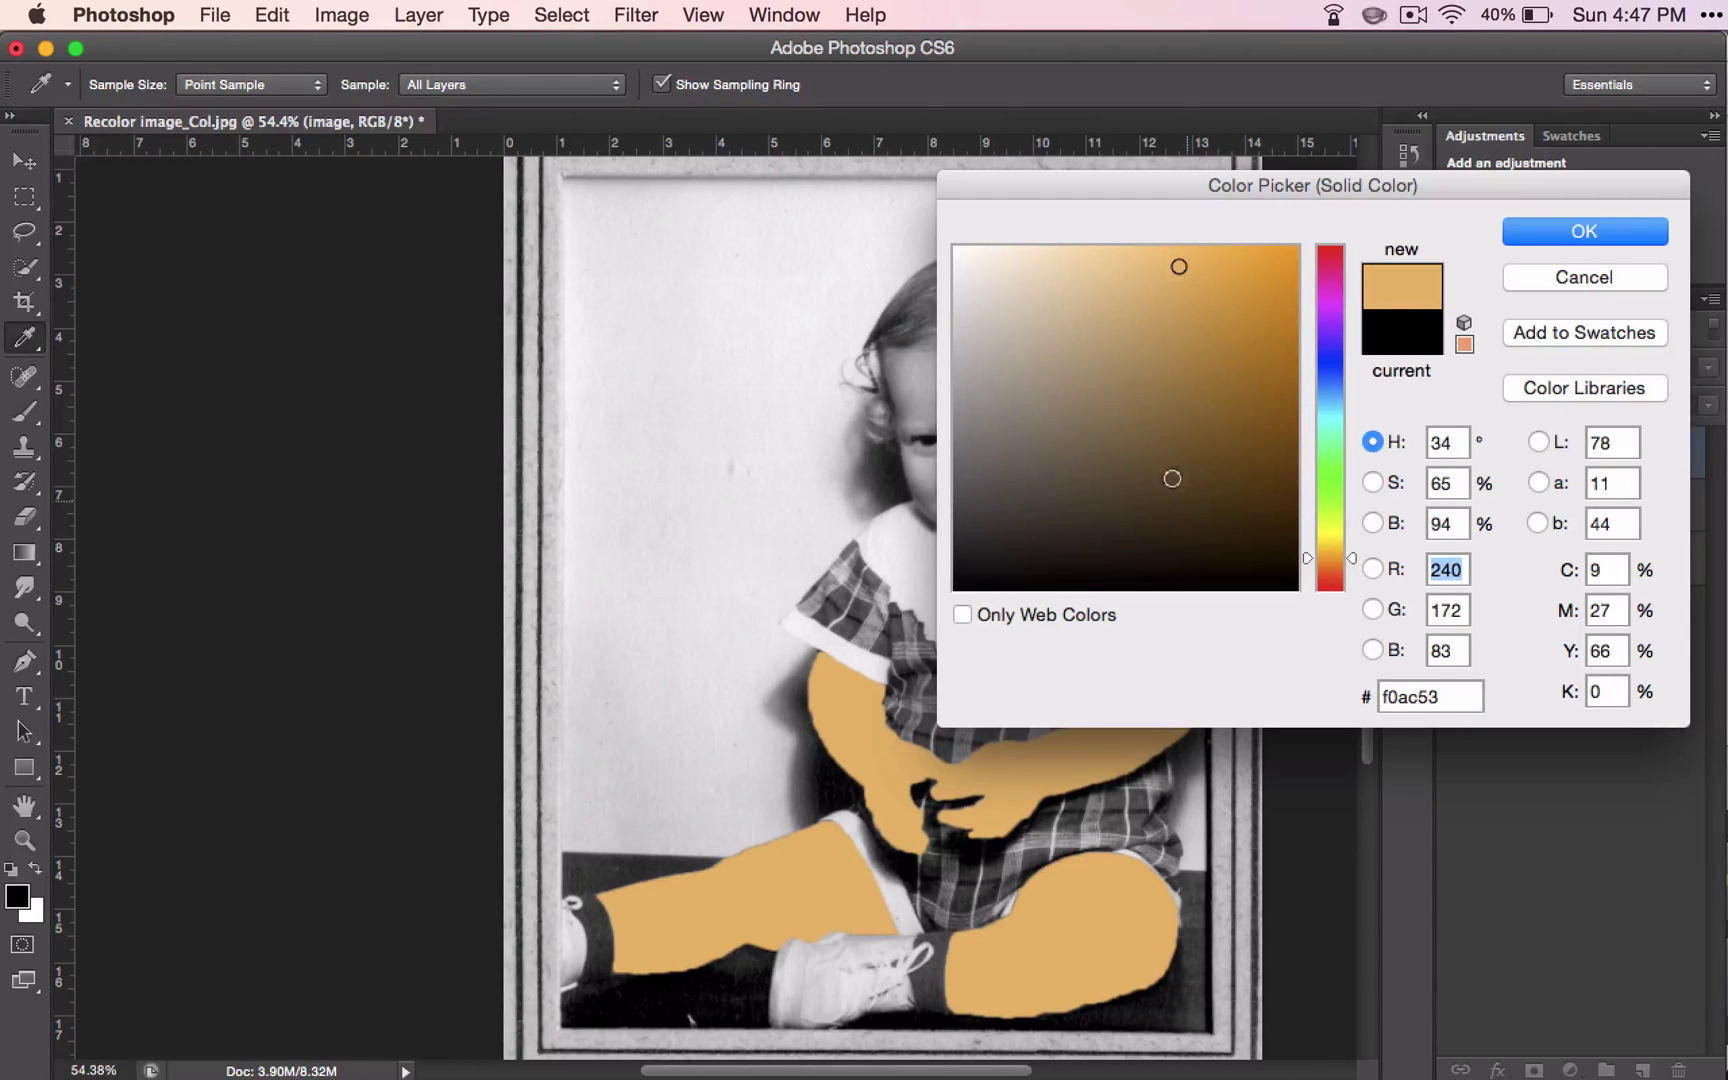
drag(1138, 401, 1150, 392)
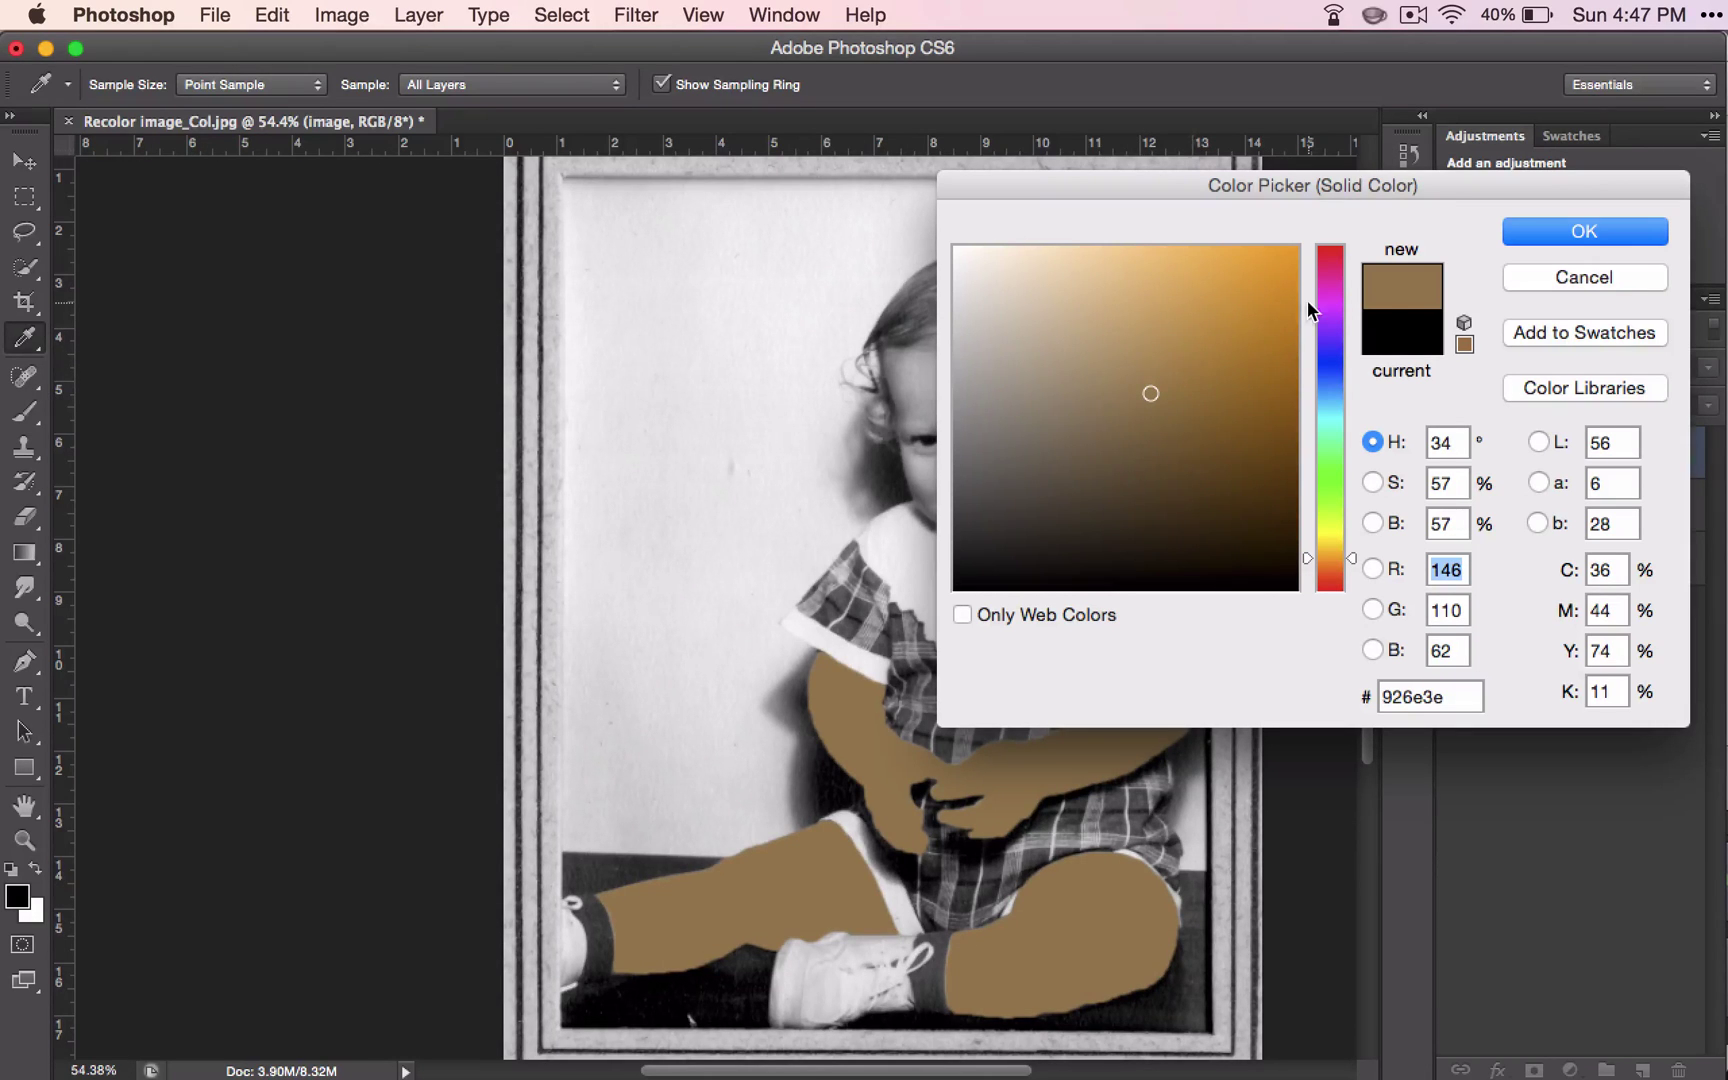
click(1578, 238)
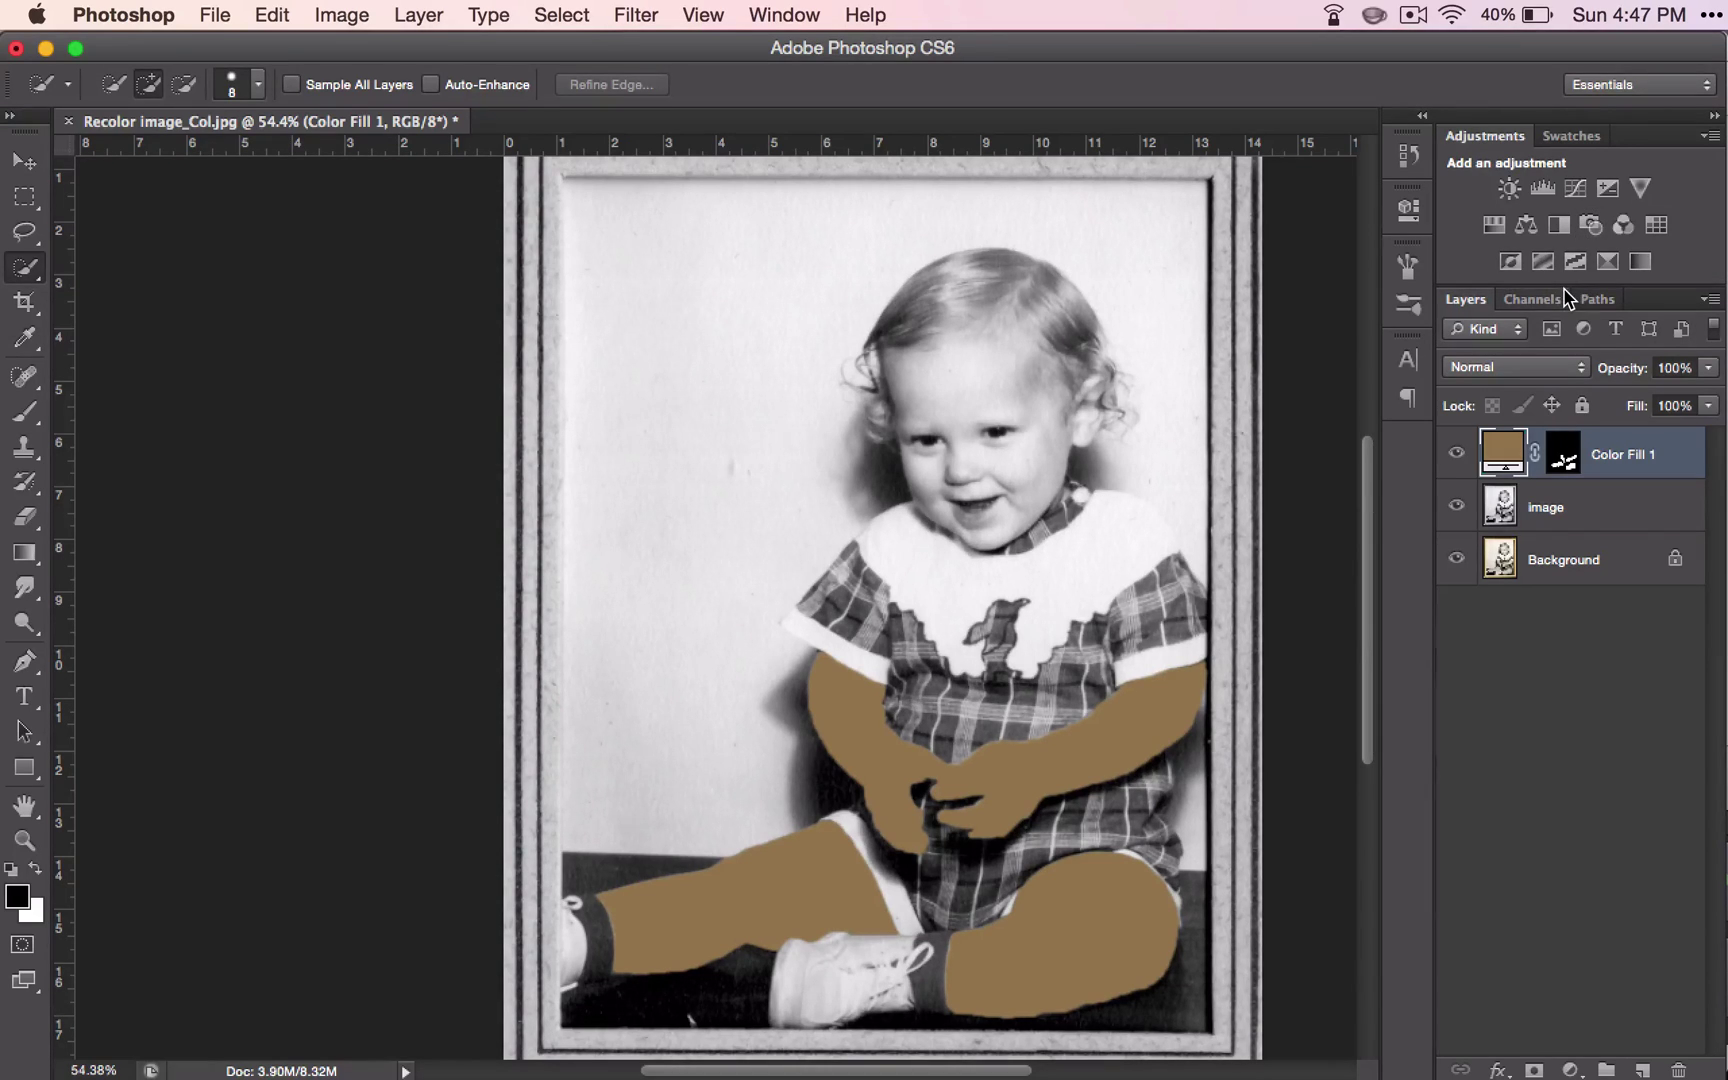
Try the Multiply, Overlay, Soft Light and Color blend modes on the skin fill layer.
click(1506, 370)
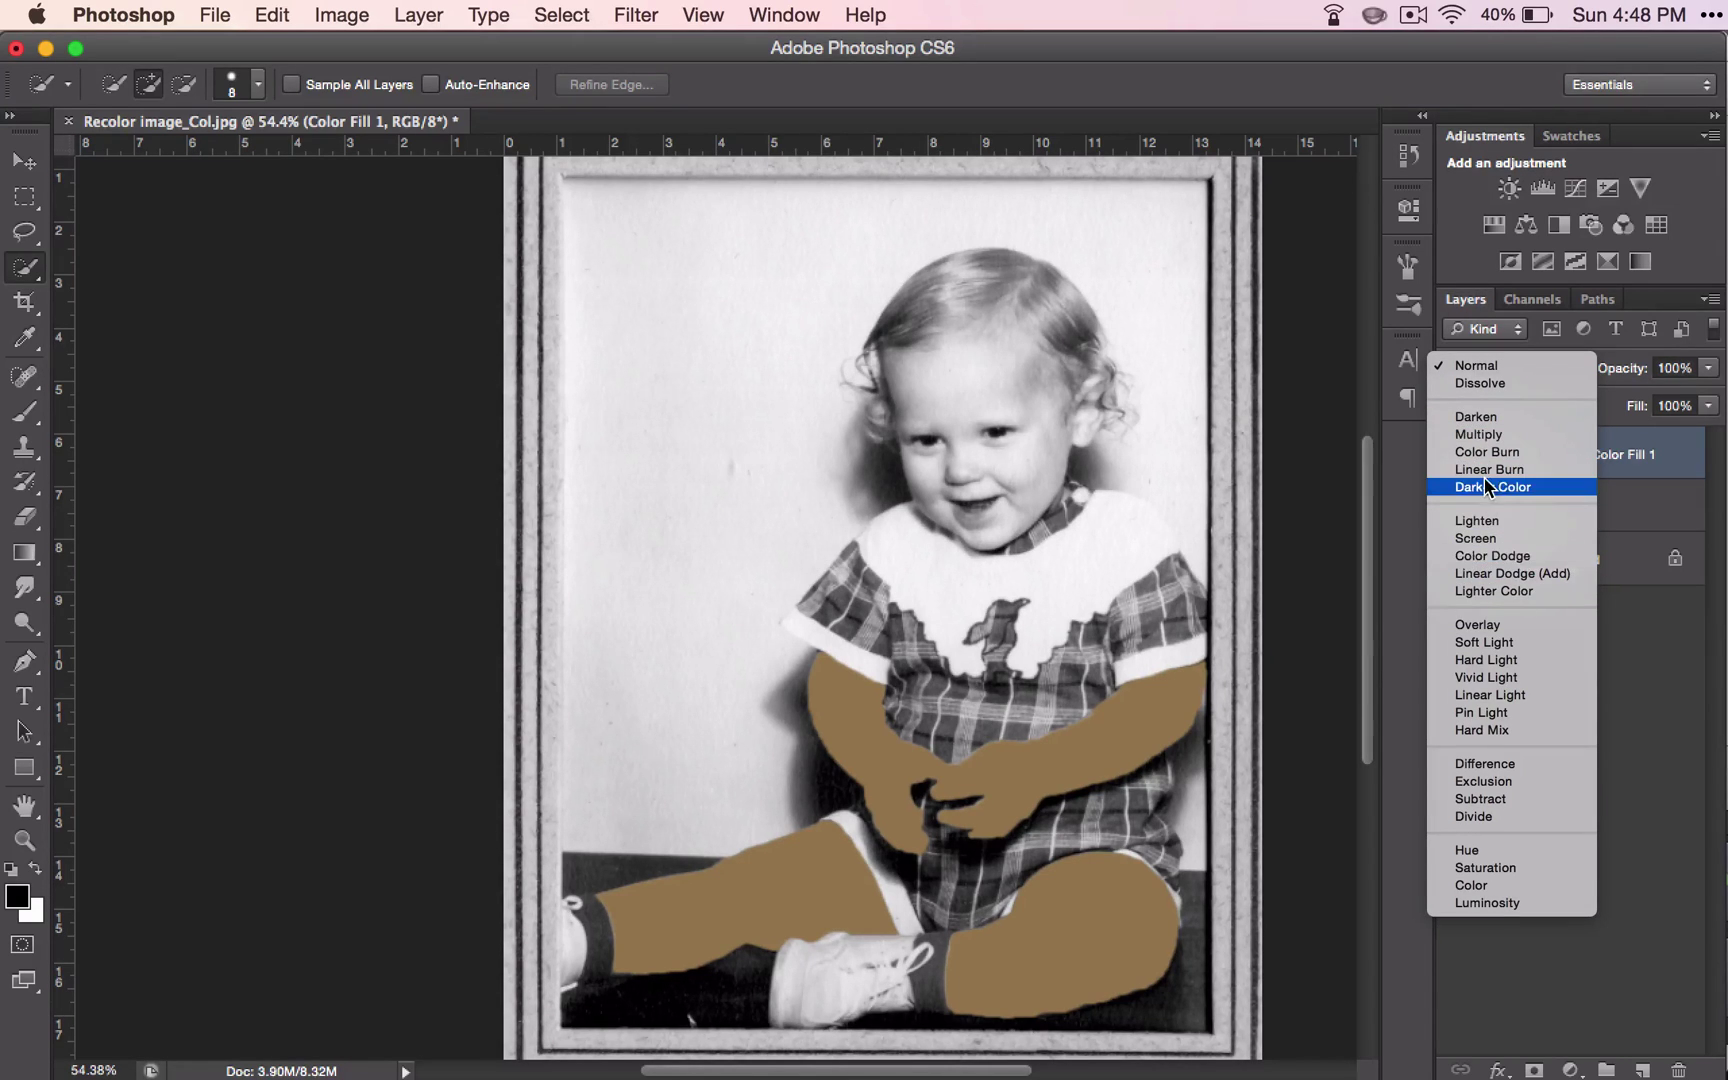
click(1507, 434)
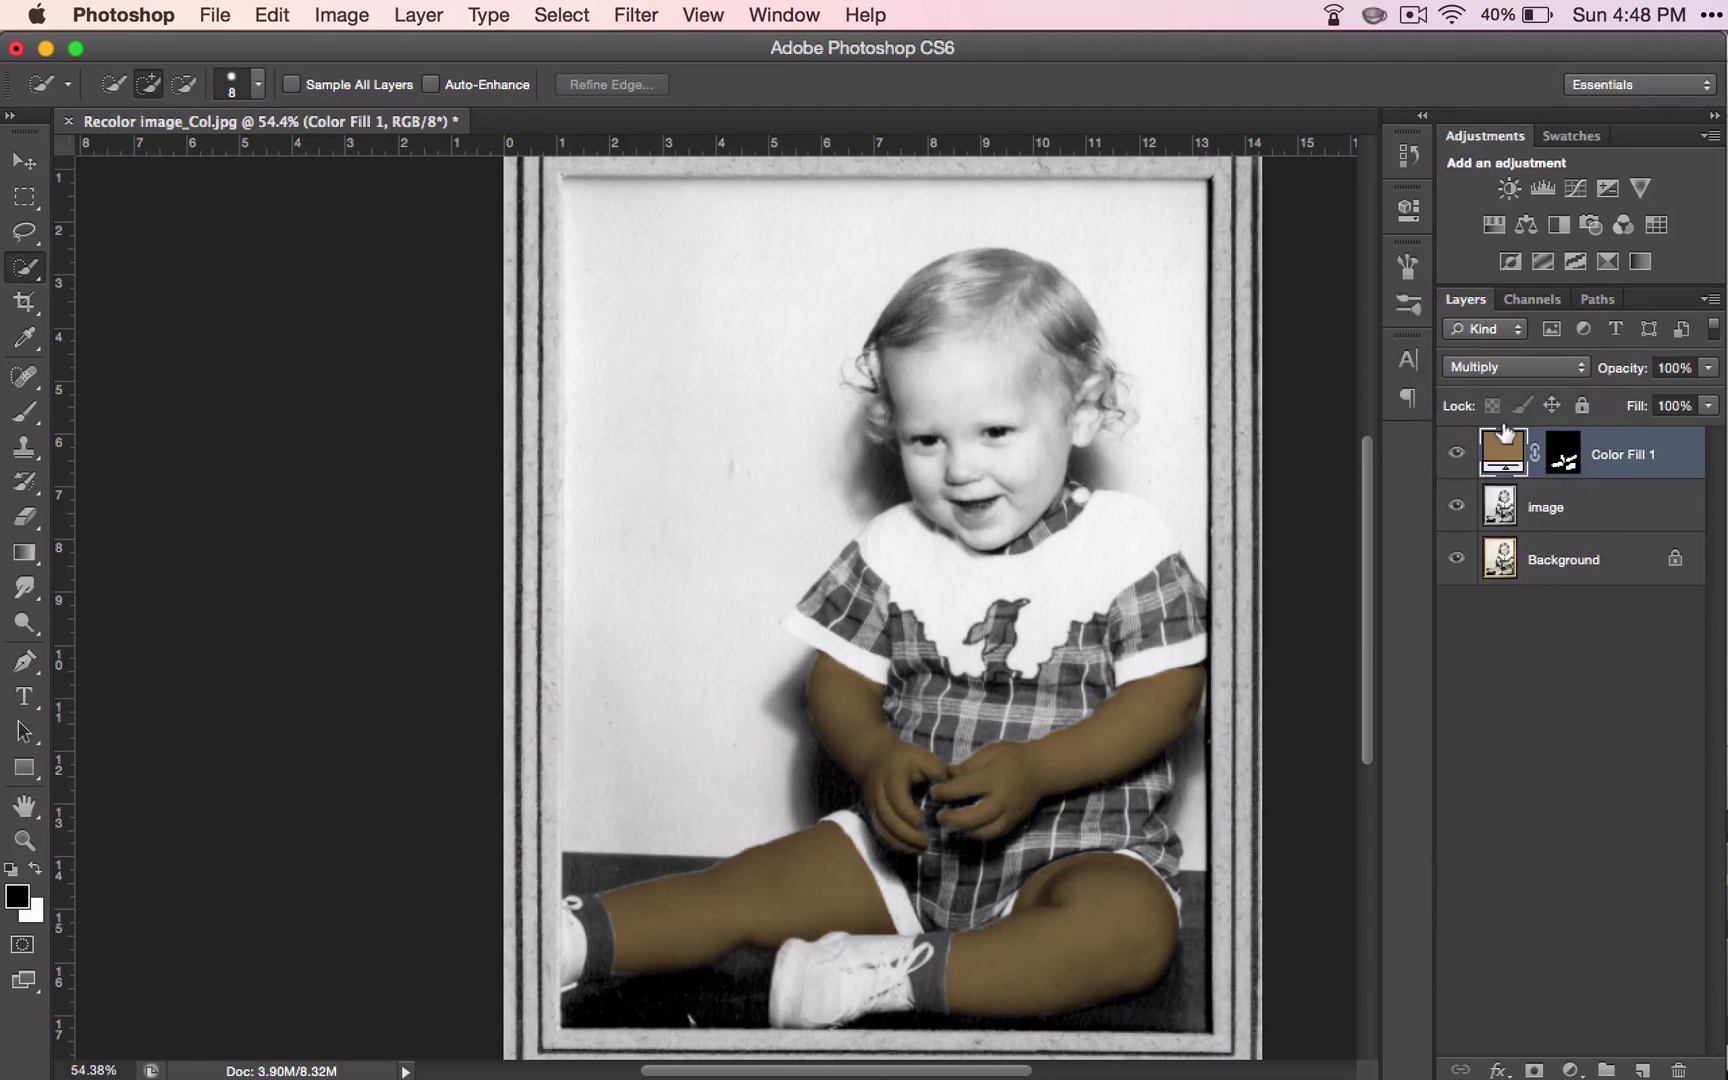
click(1483, 370)
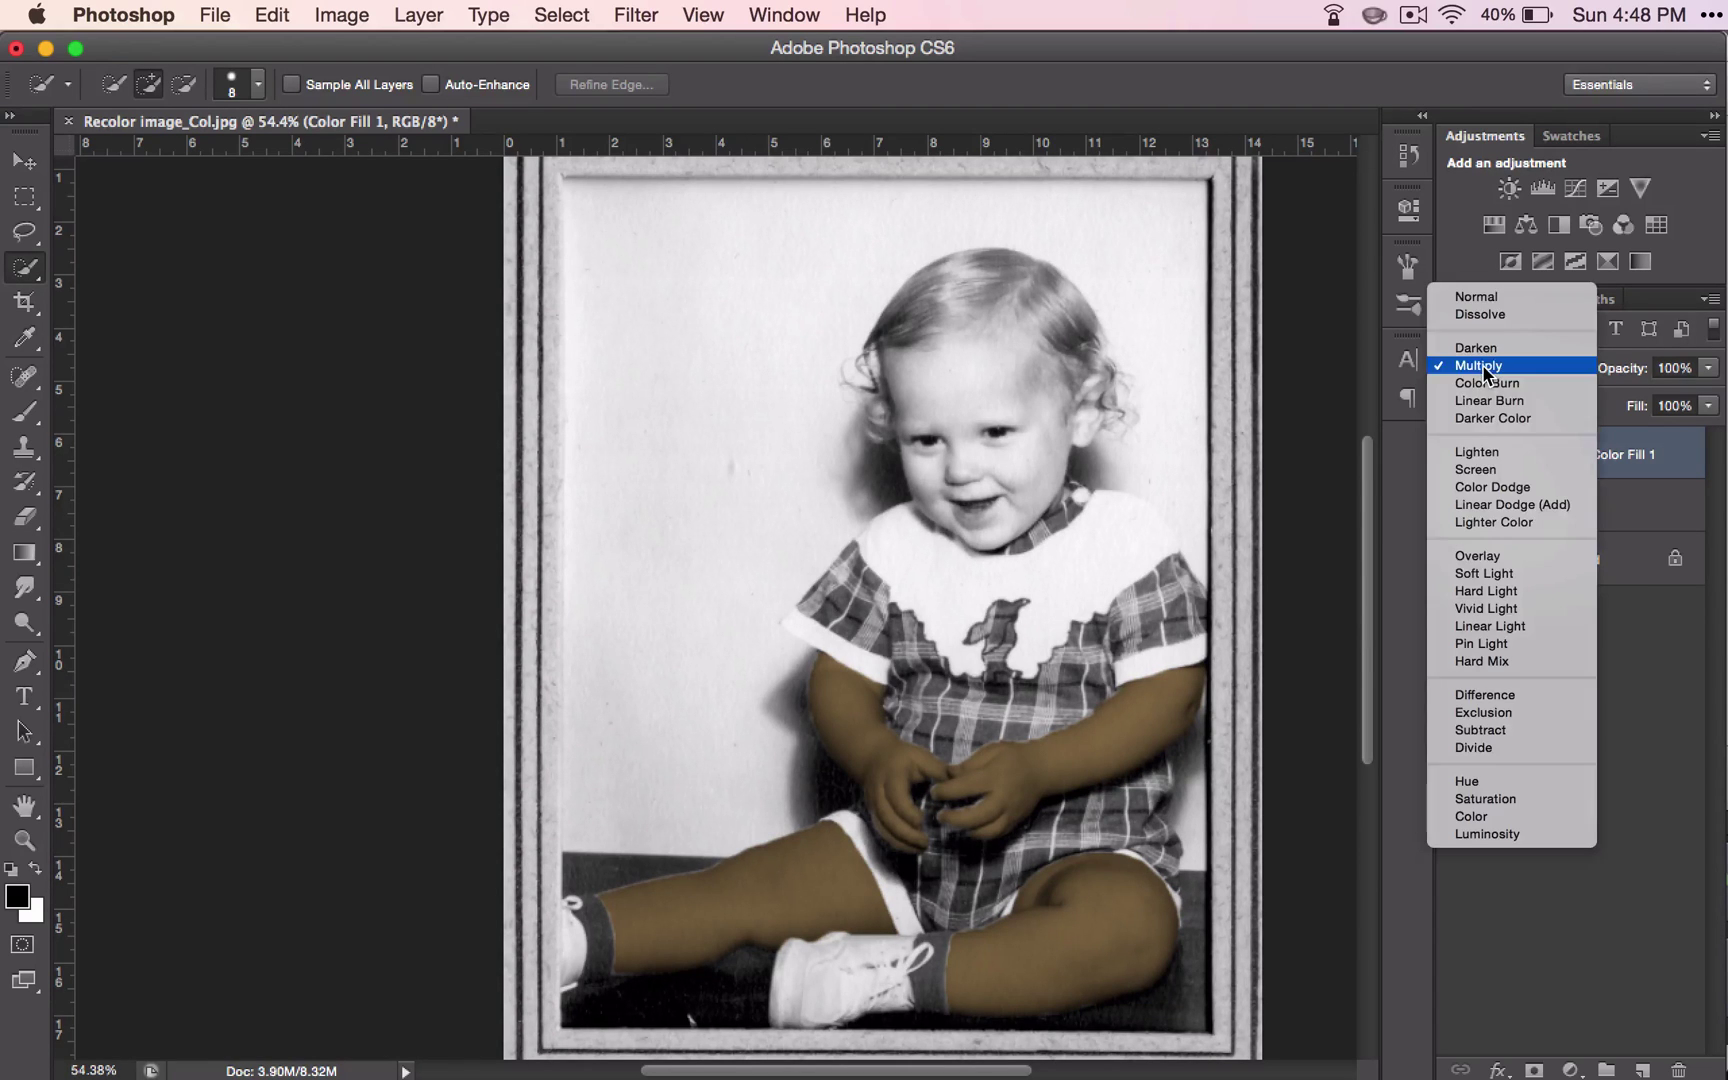
click(1476, 558)
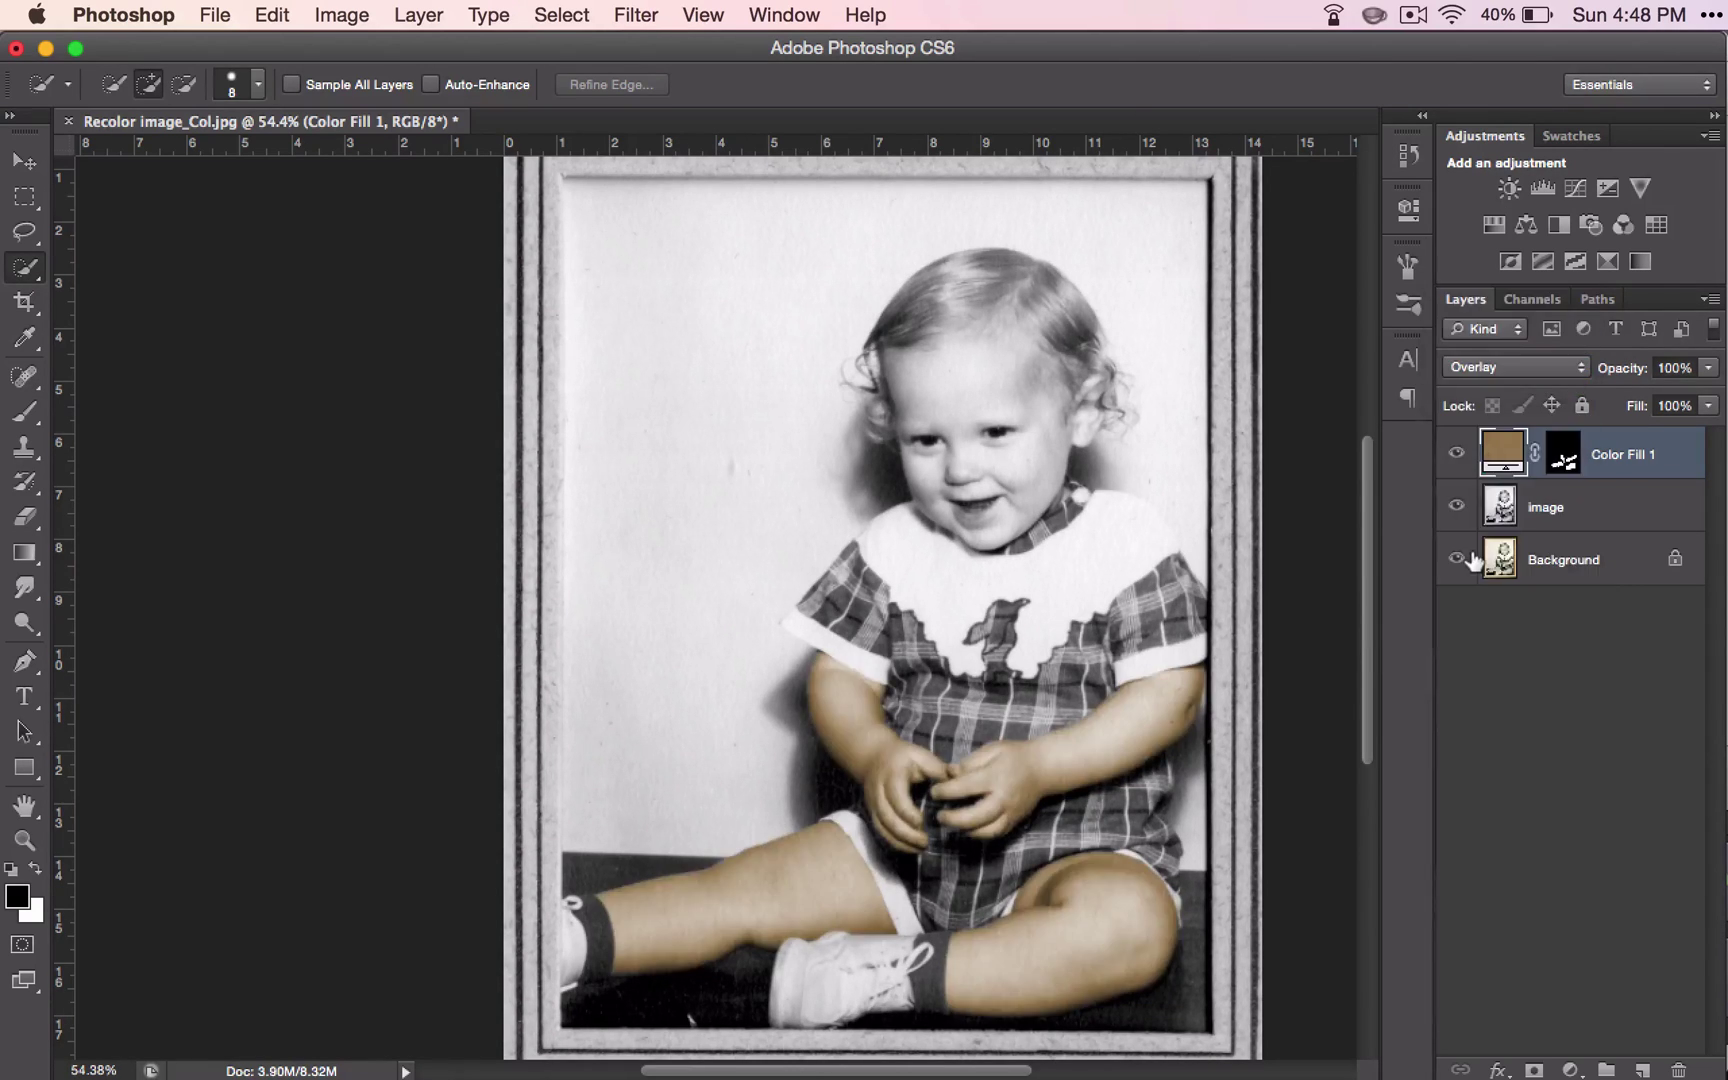
click(1470, 369)
click(1462, 383)
click(1513, 366)
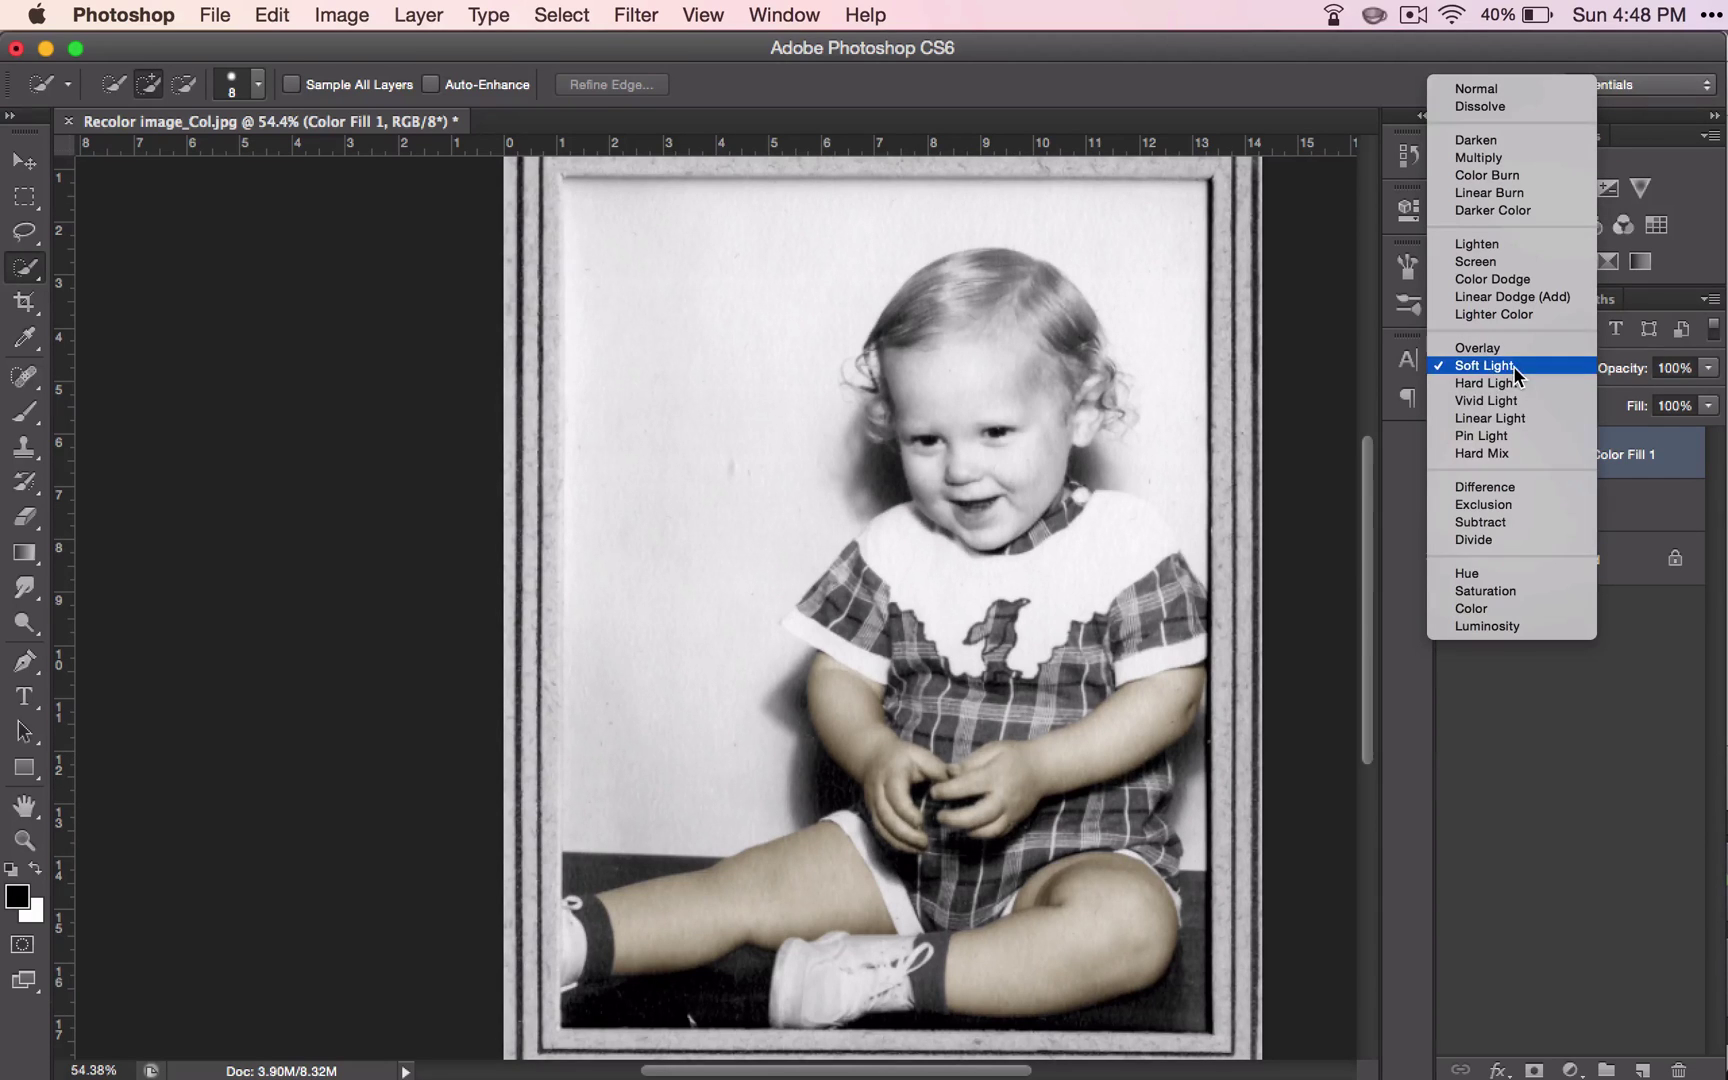
click(1505, 609)
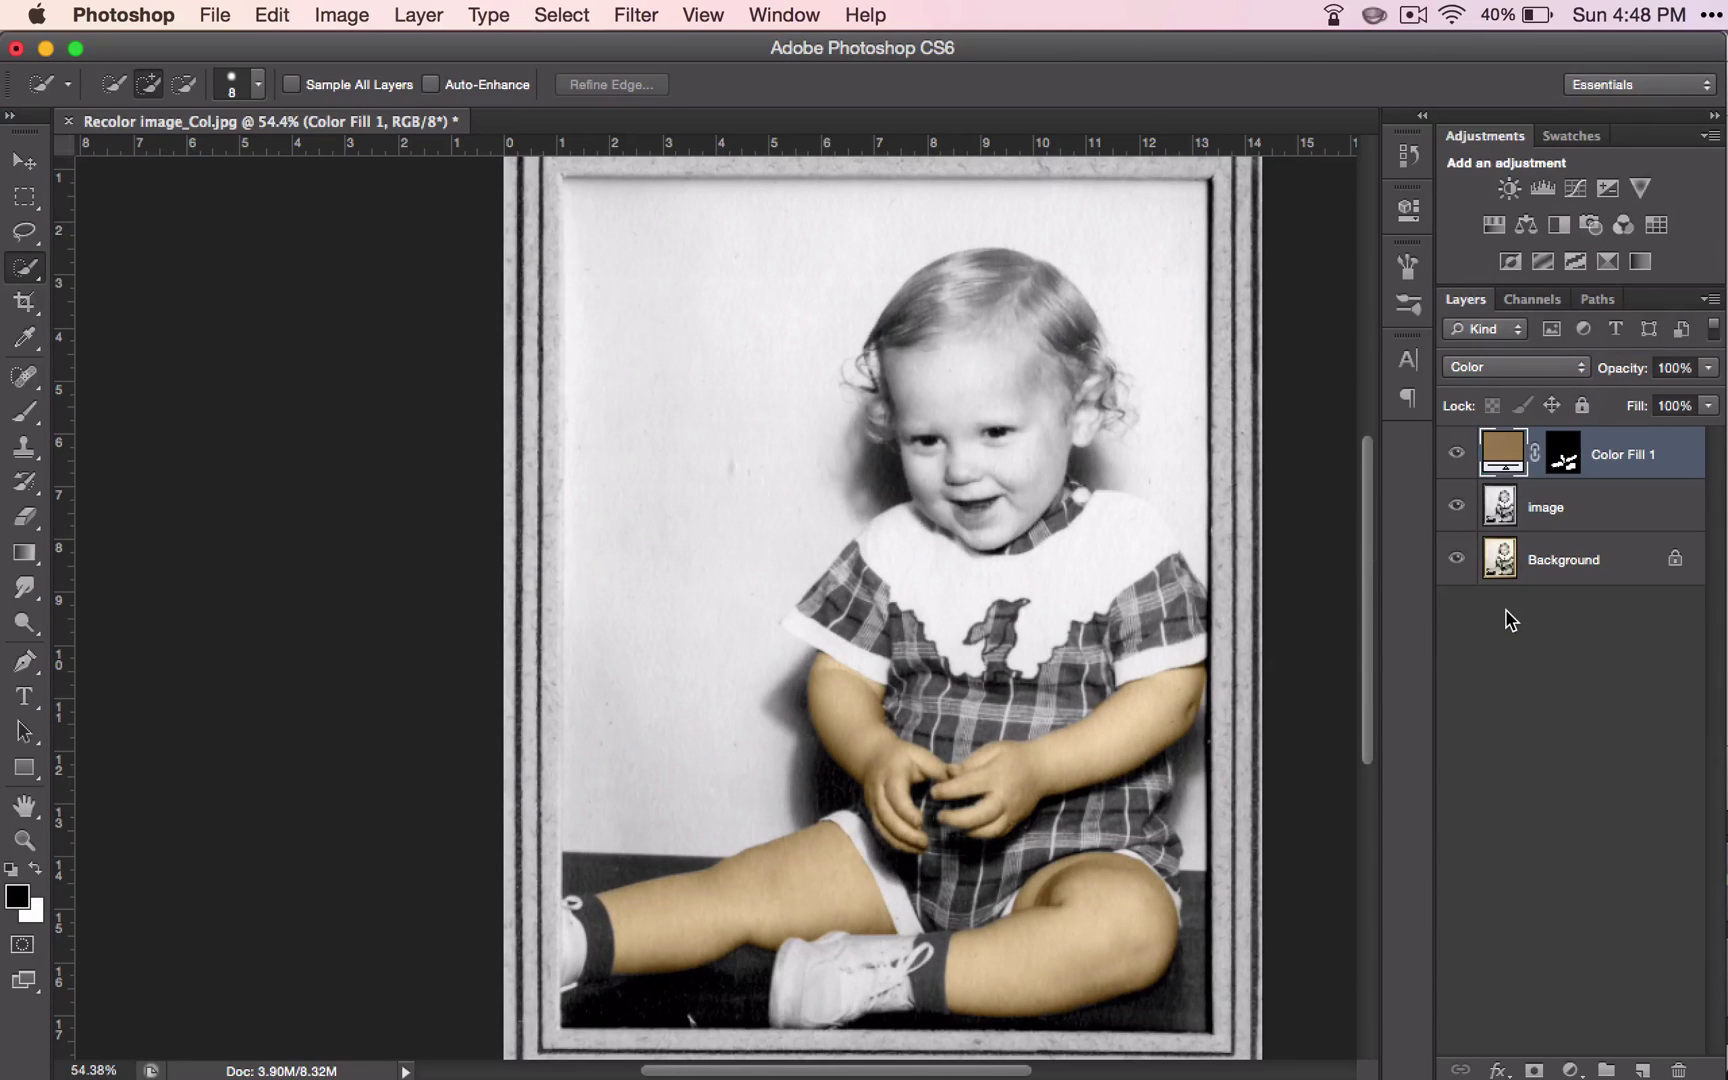
Set the skin fill layer's blend mode to Soft Light.
click(1485, 365)
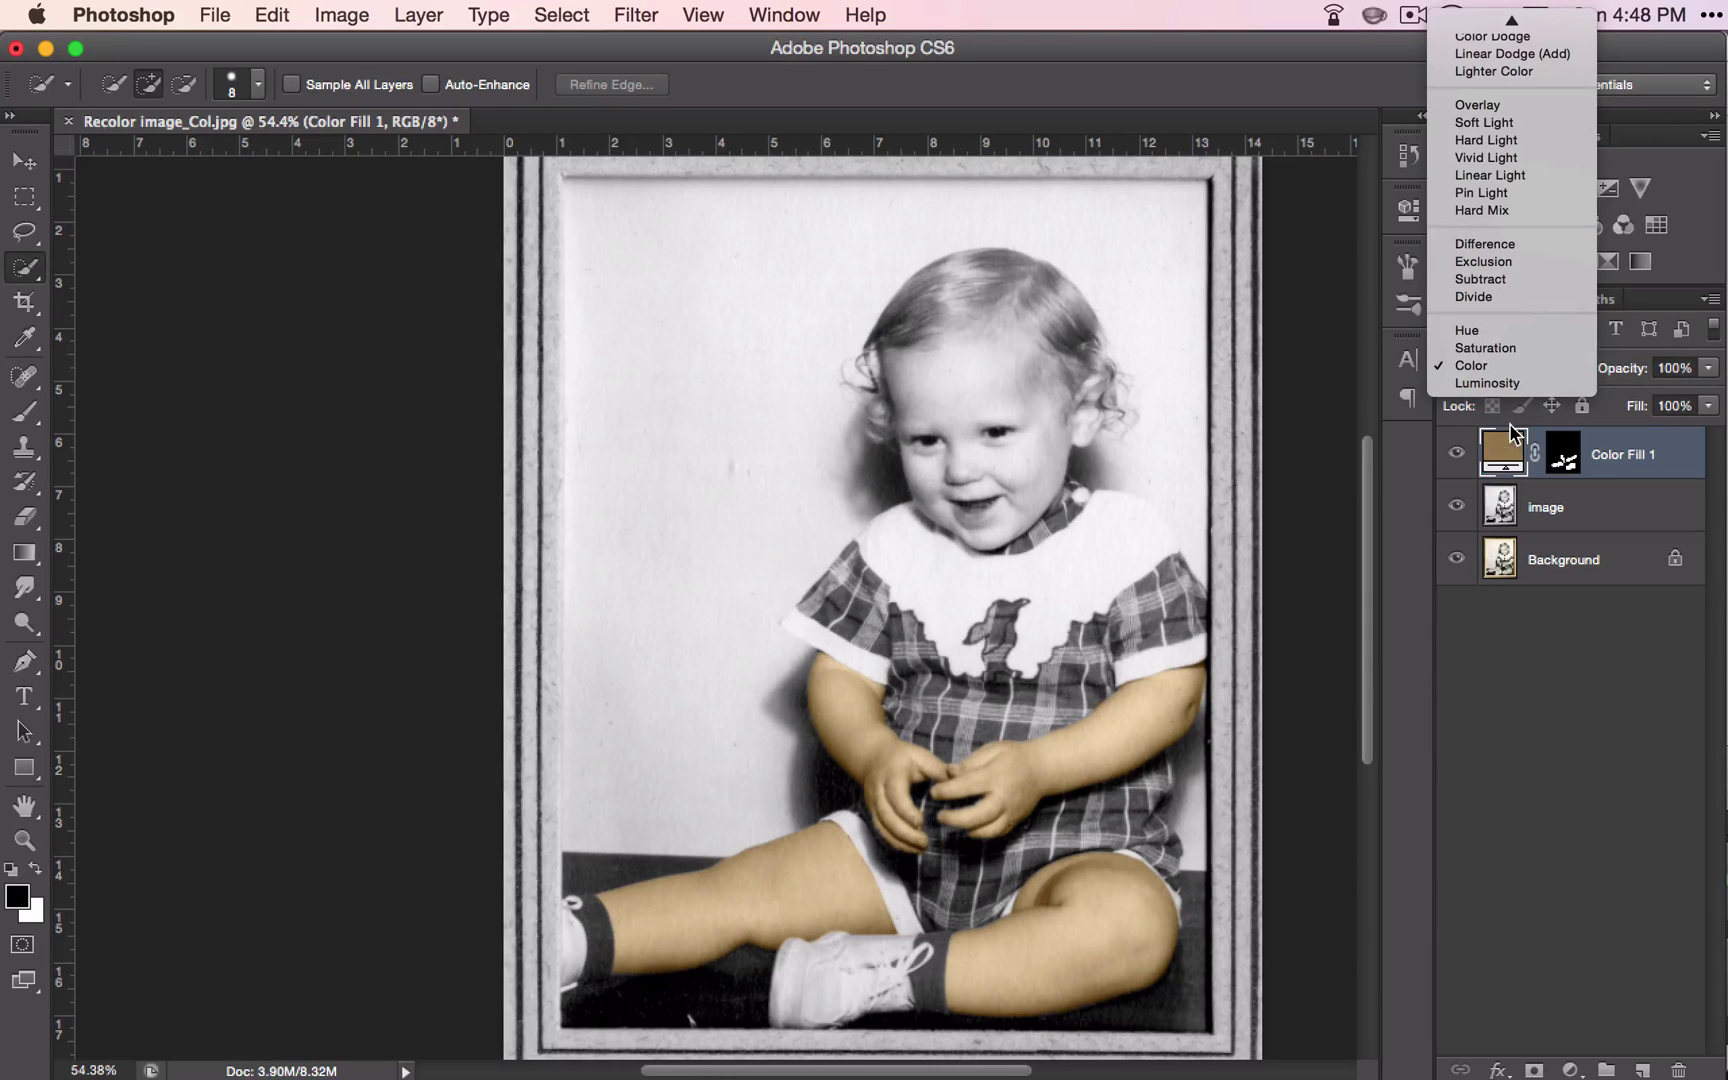
scroll(1489, 120, up, 1)
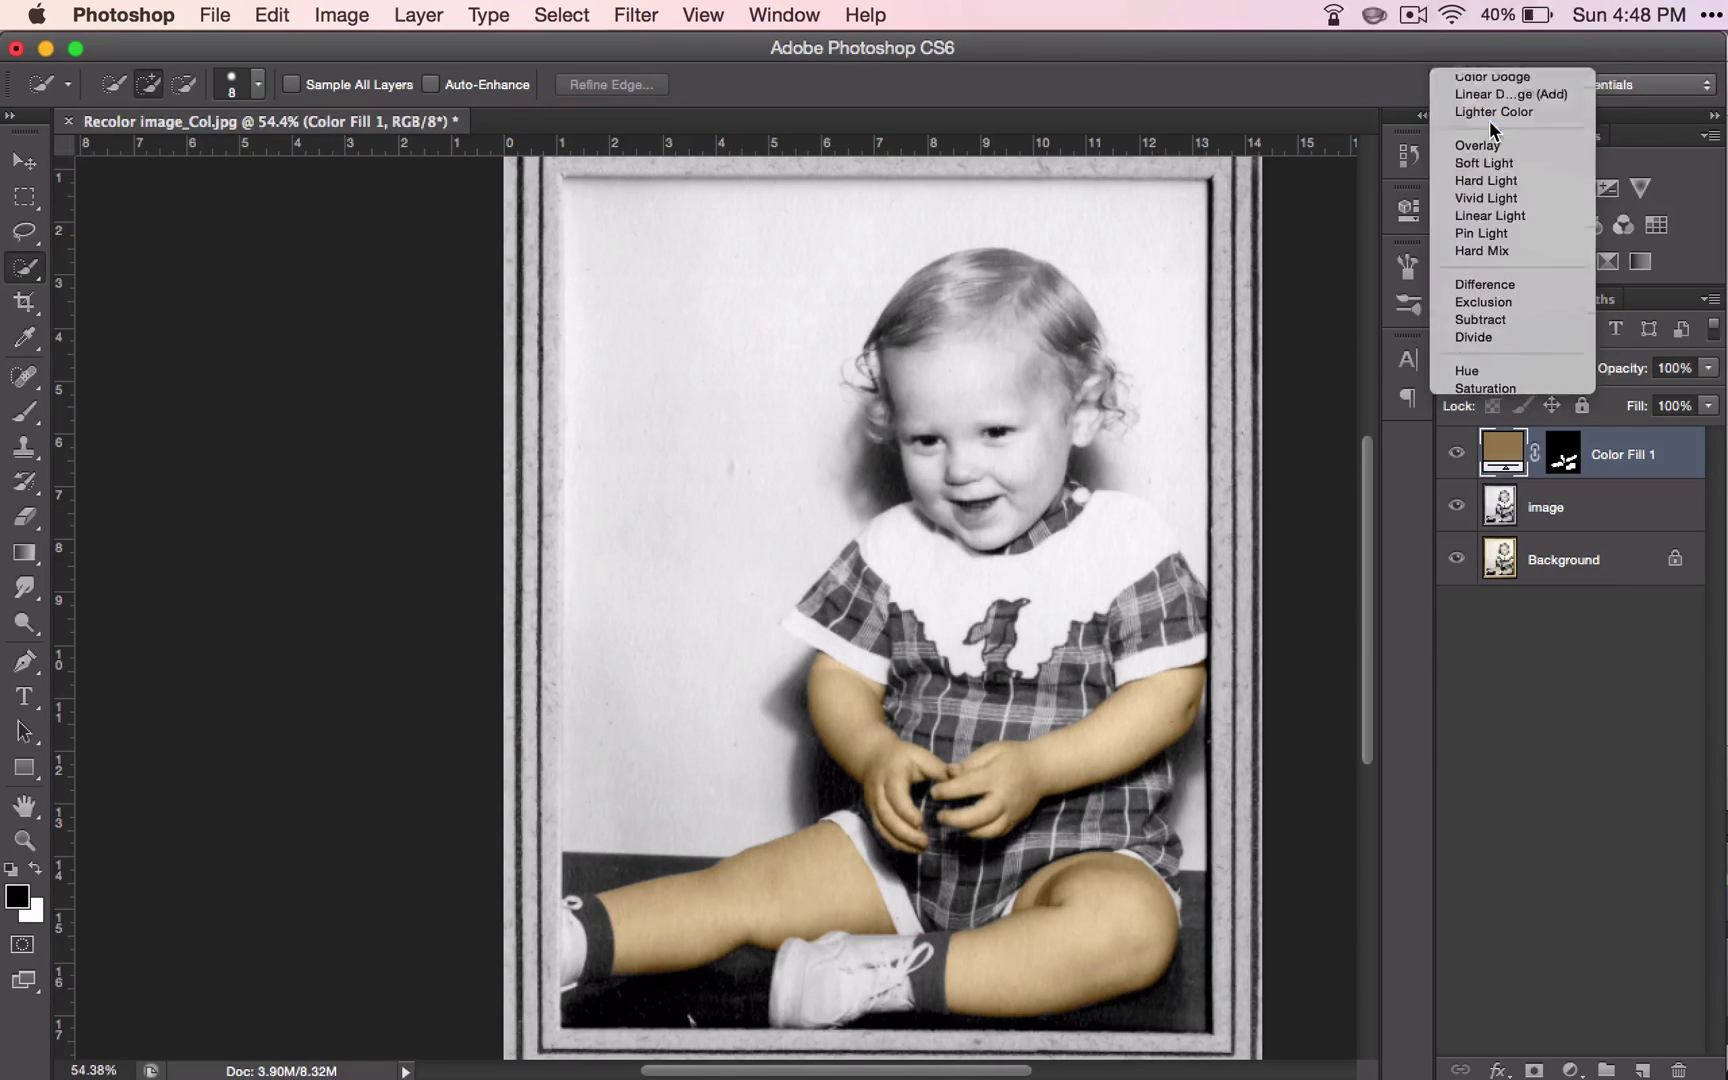
click(1489, 120)
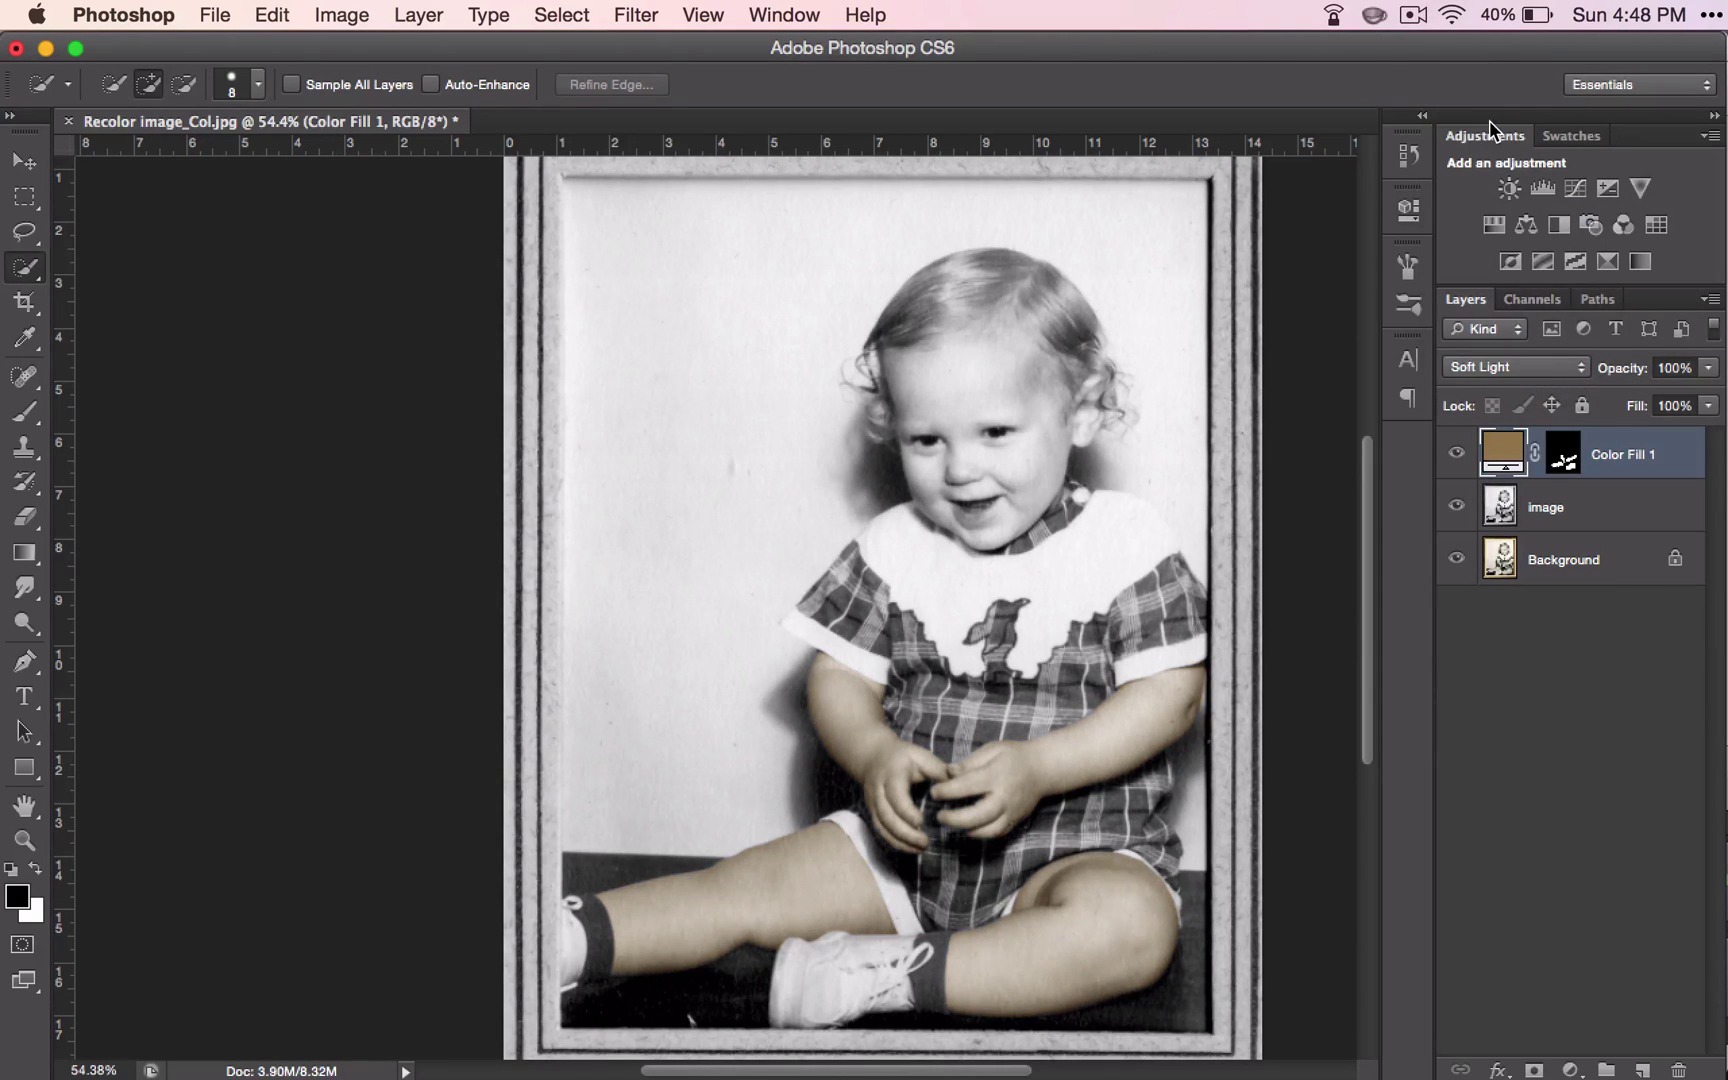
Open the skin fill layer's color for editing and try the browns #835b28 and #aa7837.
double_click(1507, 453)
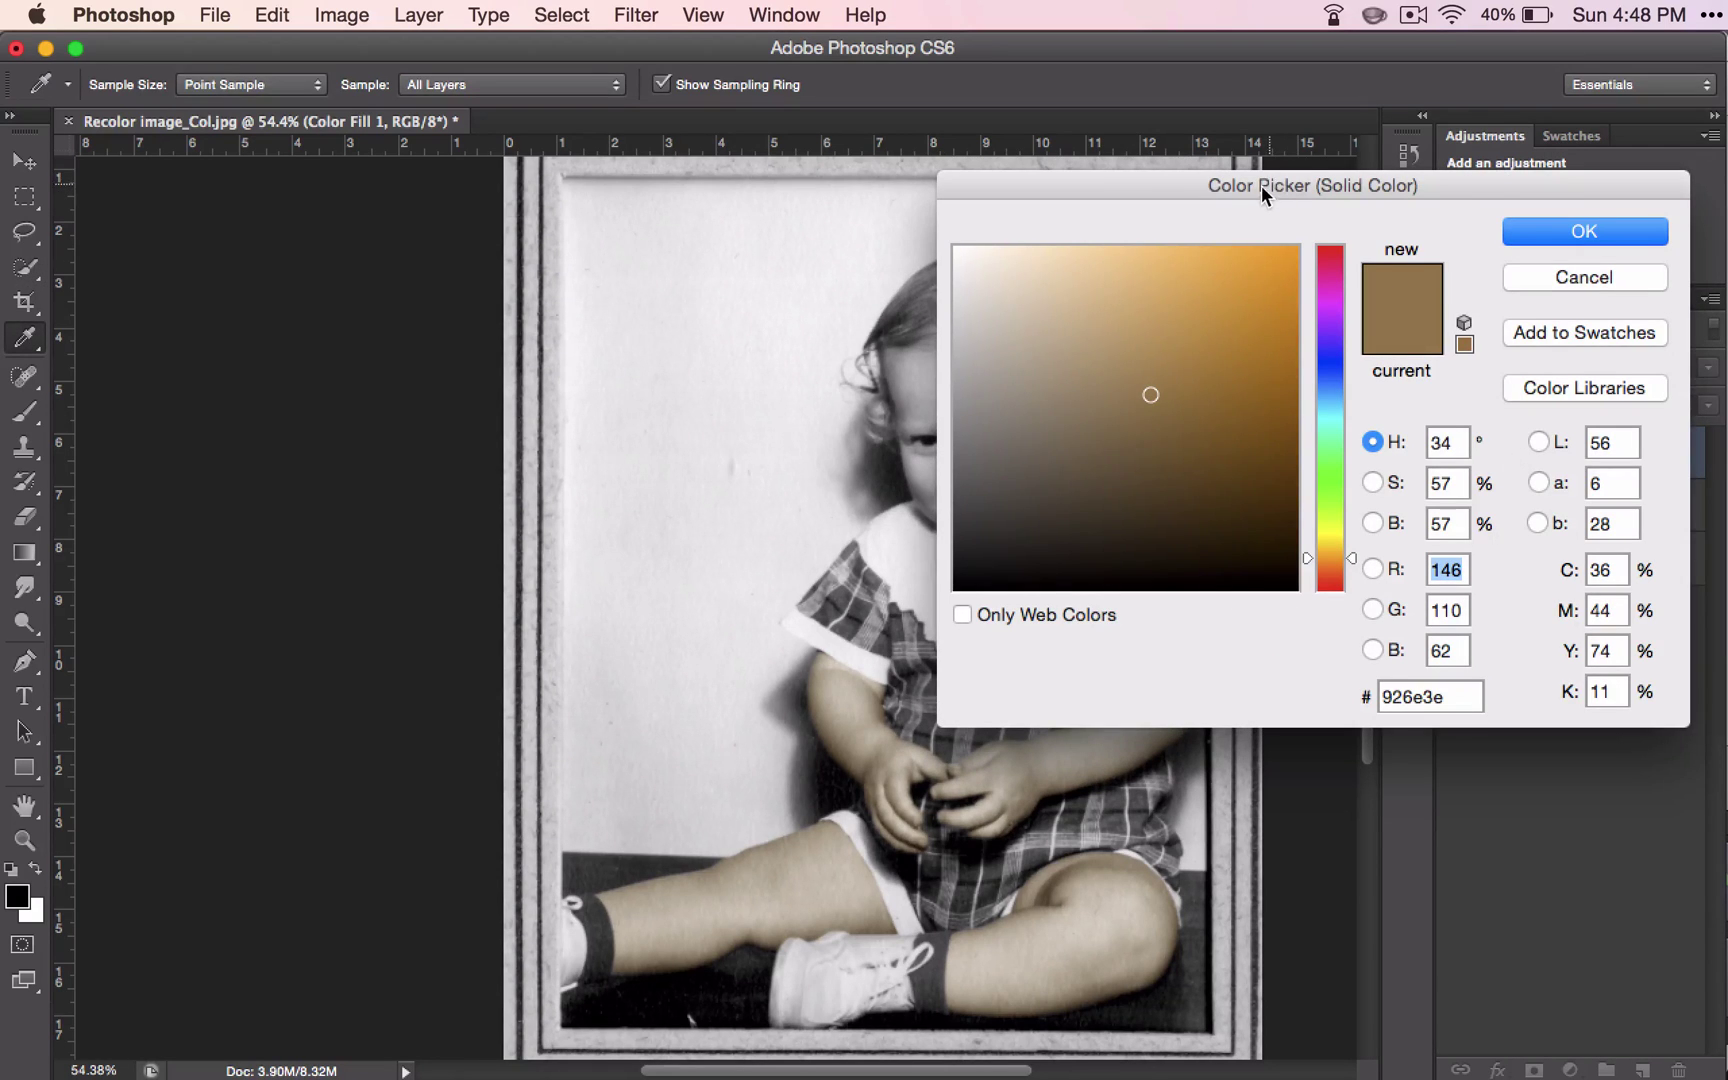
drag(1258, 180, 547, 201)
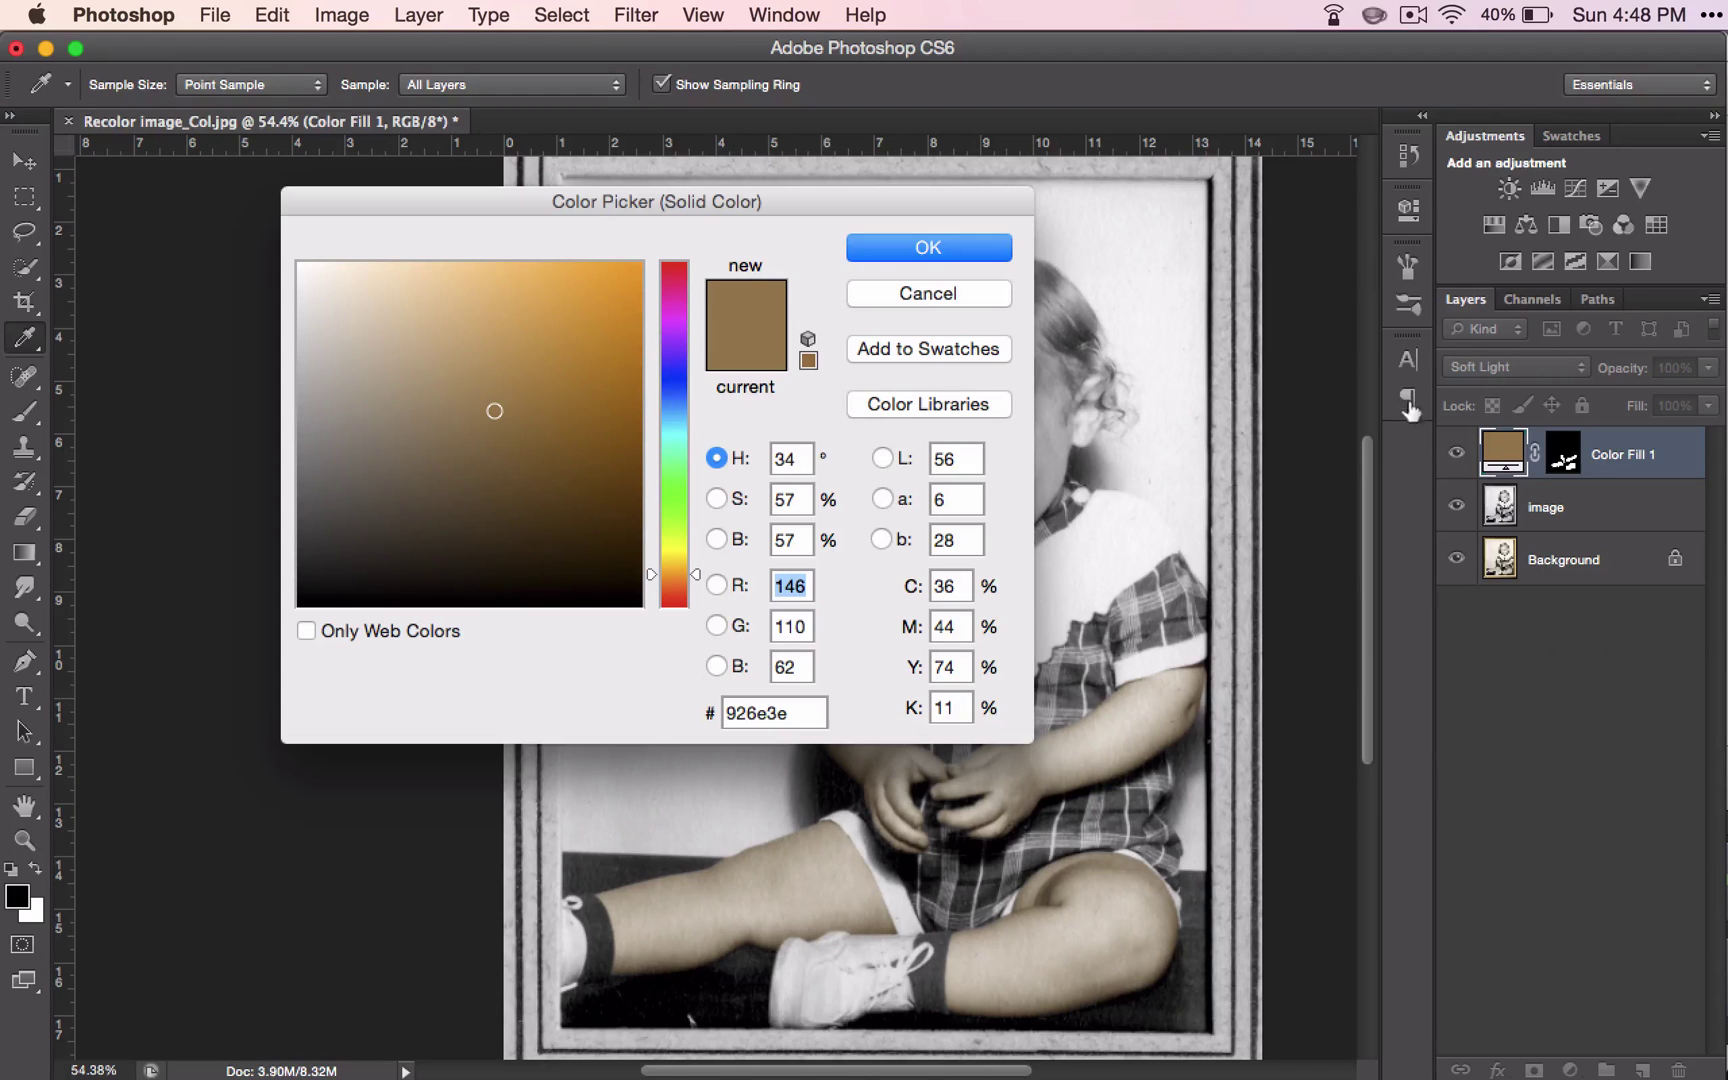
drag(601, 211, 528, 172)
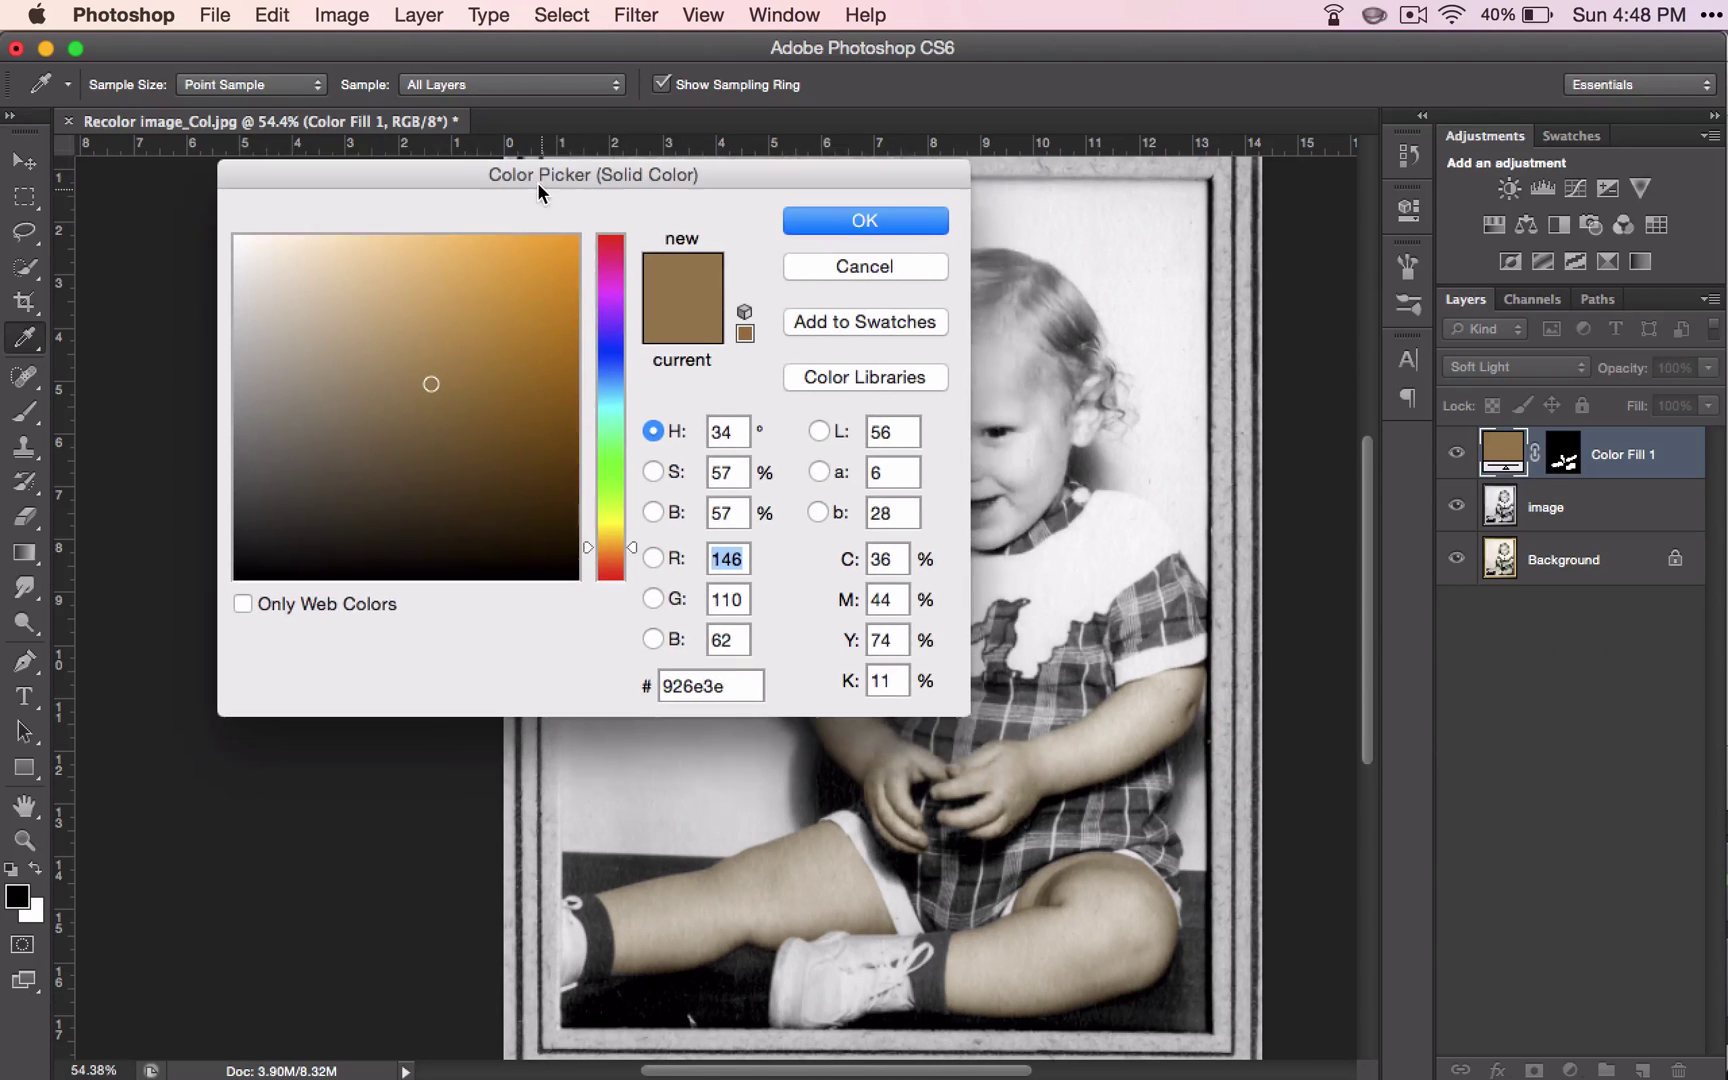
click(379, 344)
mouse_move(379, 344)
mouse_down()
mouse_move(455, 335)
mouse_move(438, 301)
mouse_up()
click(463, 390)
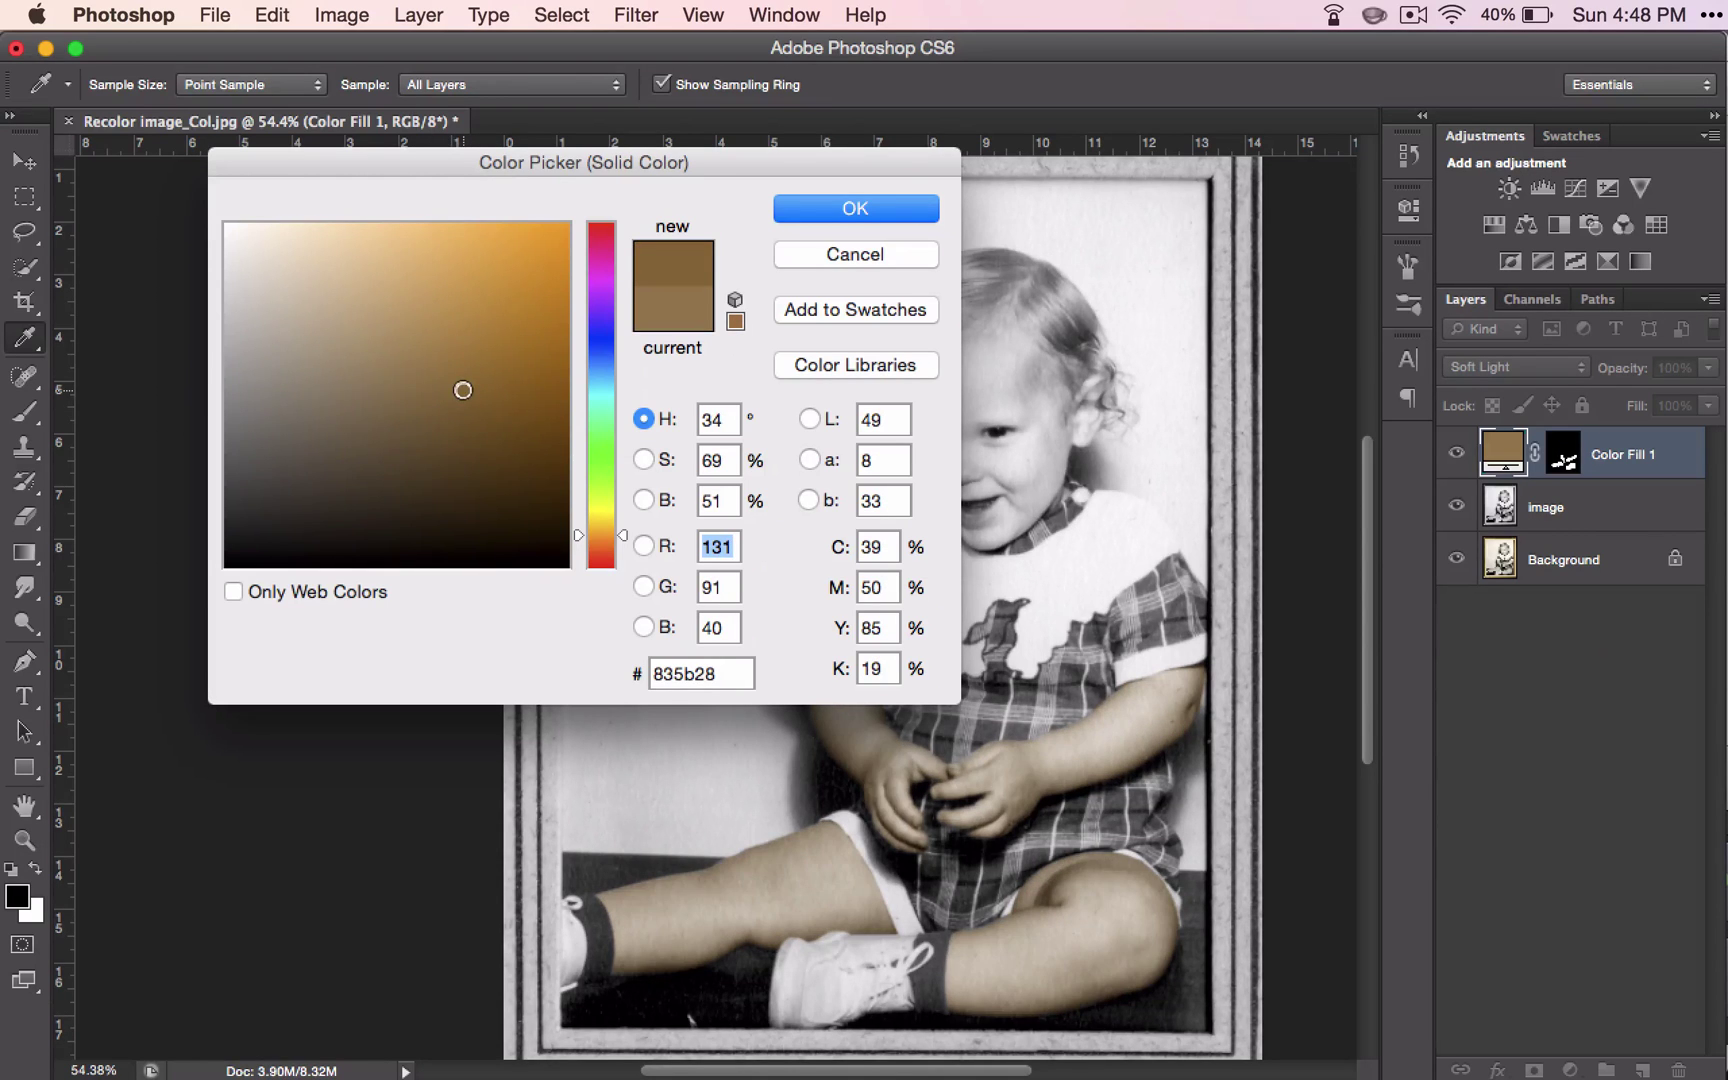
click(456, 337)
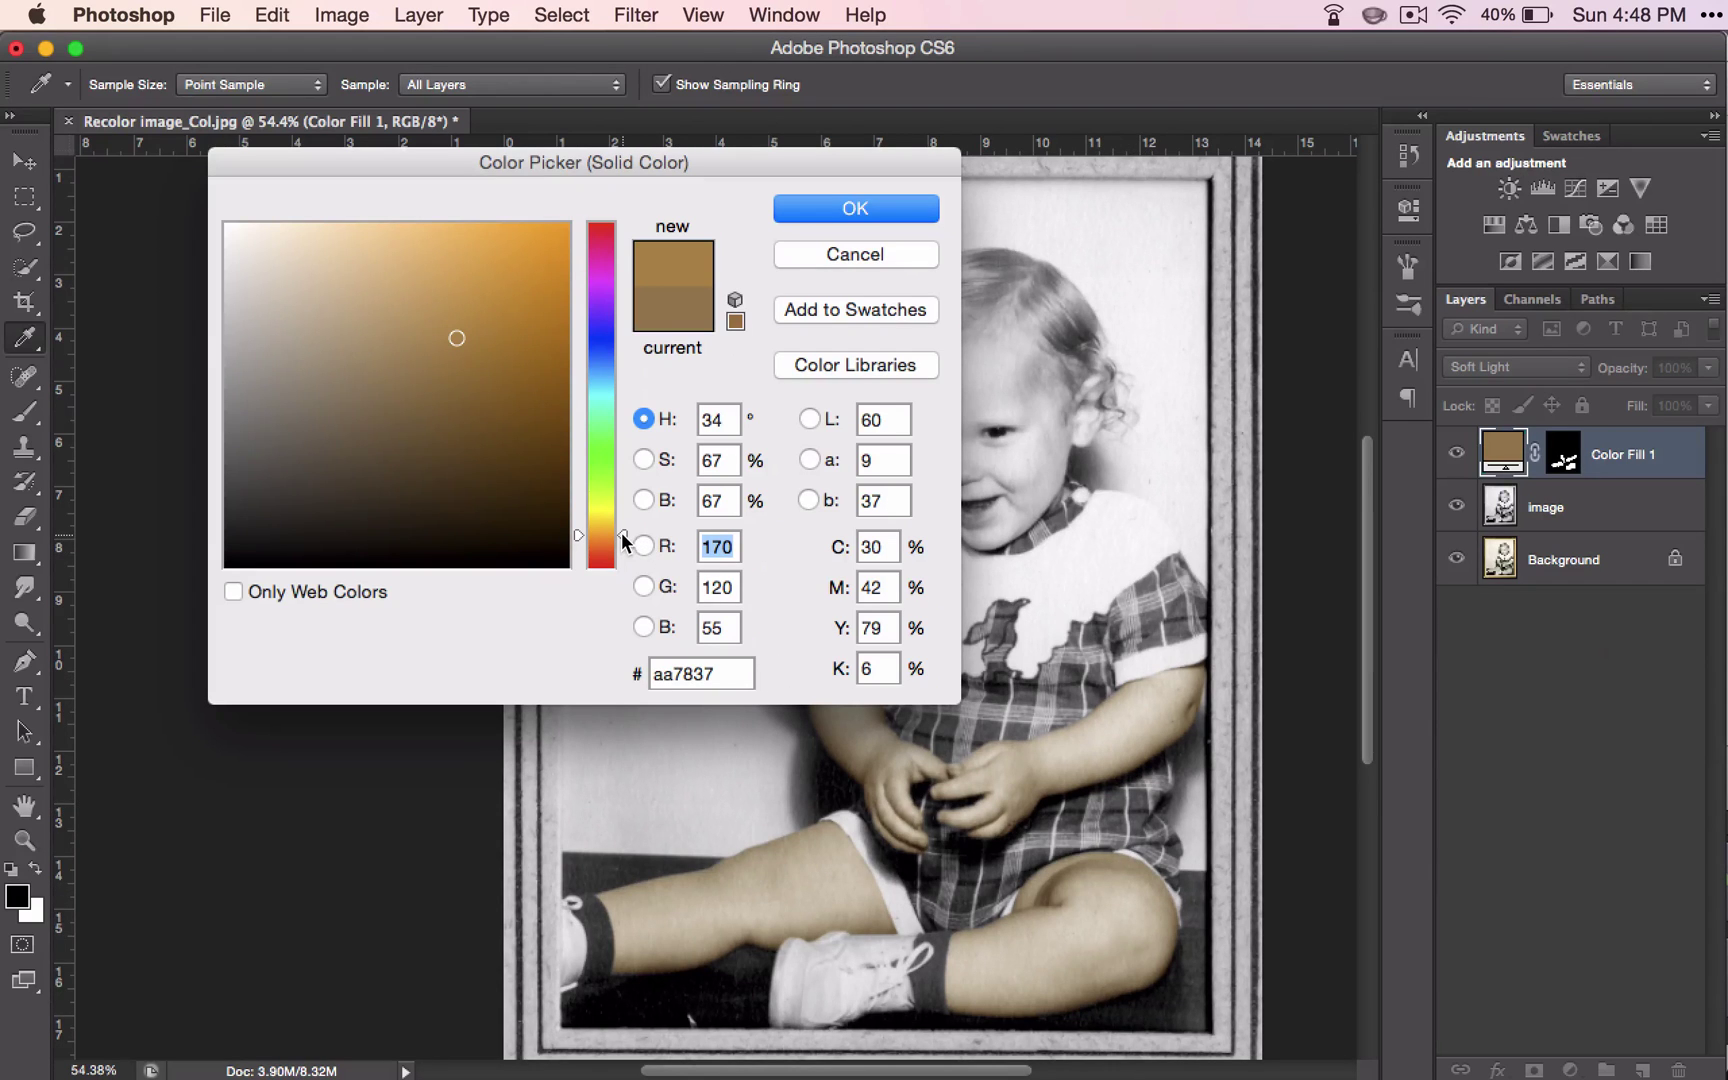
Try redder and darker skin tones for the fill, including #aa6337, #8c4f2a, #8c5d2a and #8c612a.
mouse_move(621, 533)
mouse_down()
mouse_move(613, 567)
mouse_move(621, 543)
mouse_up()
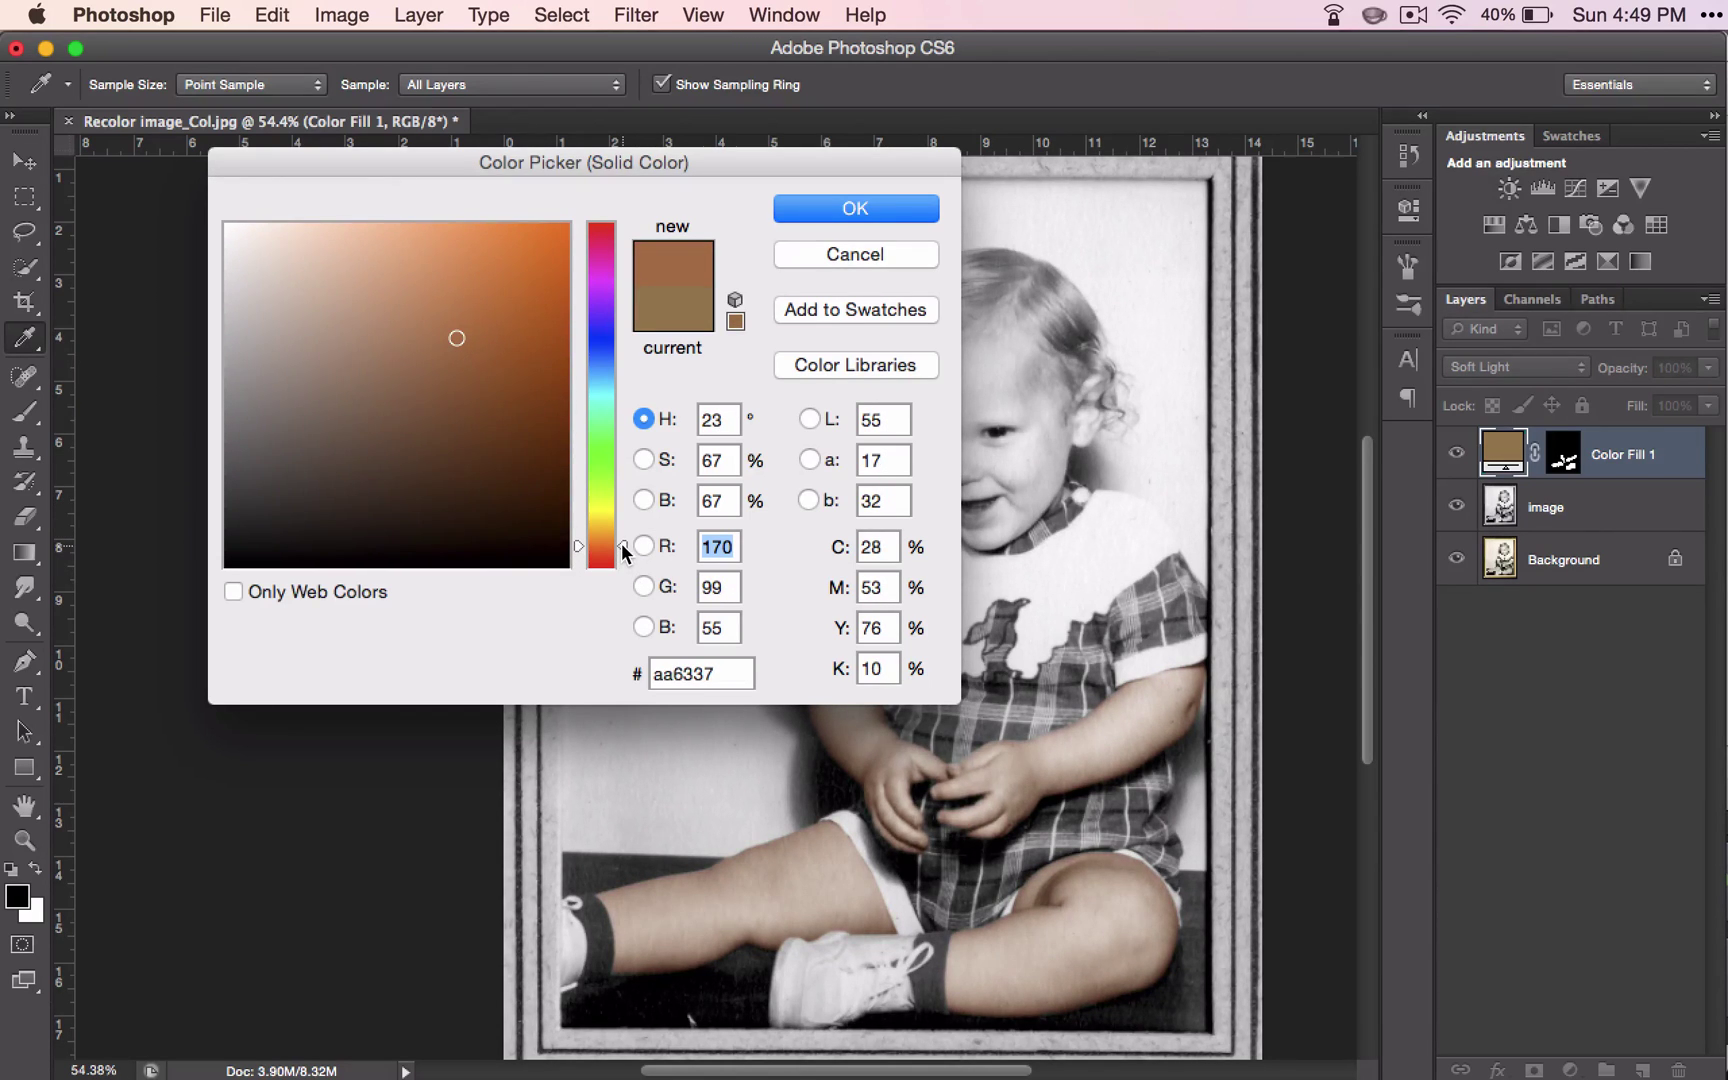
mouse_move(416, 359)
mouse_down()
mouse_move(463, 308)
mouse_move(491, 309)
mouse_move(525, 347)
mouse_move(501, 316)
mouse_move(446, 355)
mouse_move(505, 340)
mouse_move(466, 378)
mouse_up()
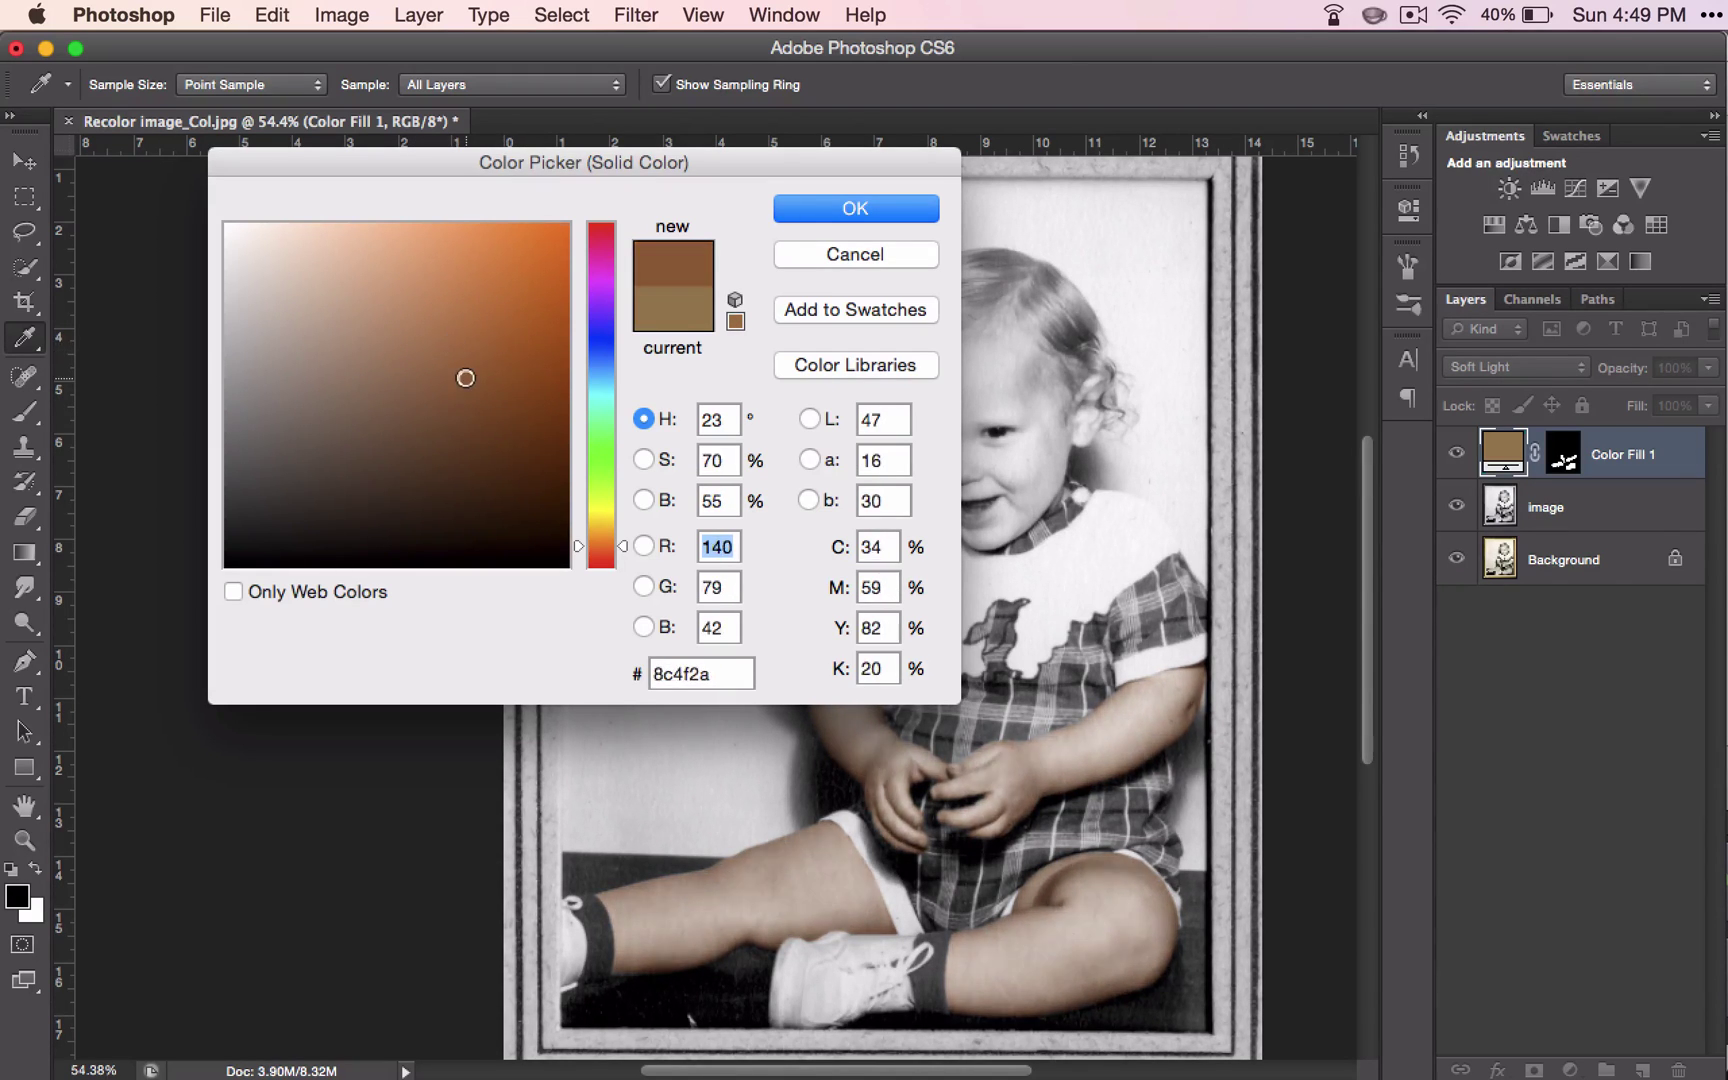
drag(598, 450, 609, 296)
click(602, 537)
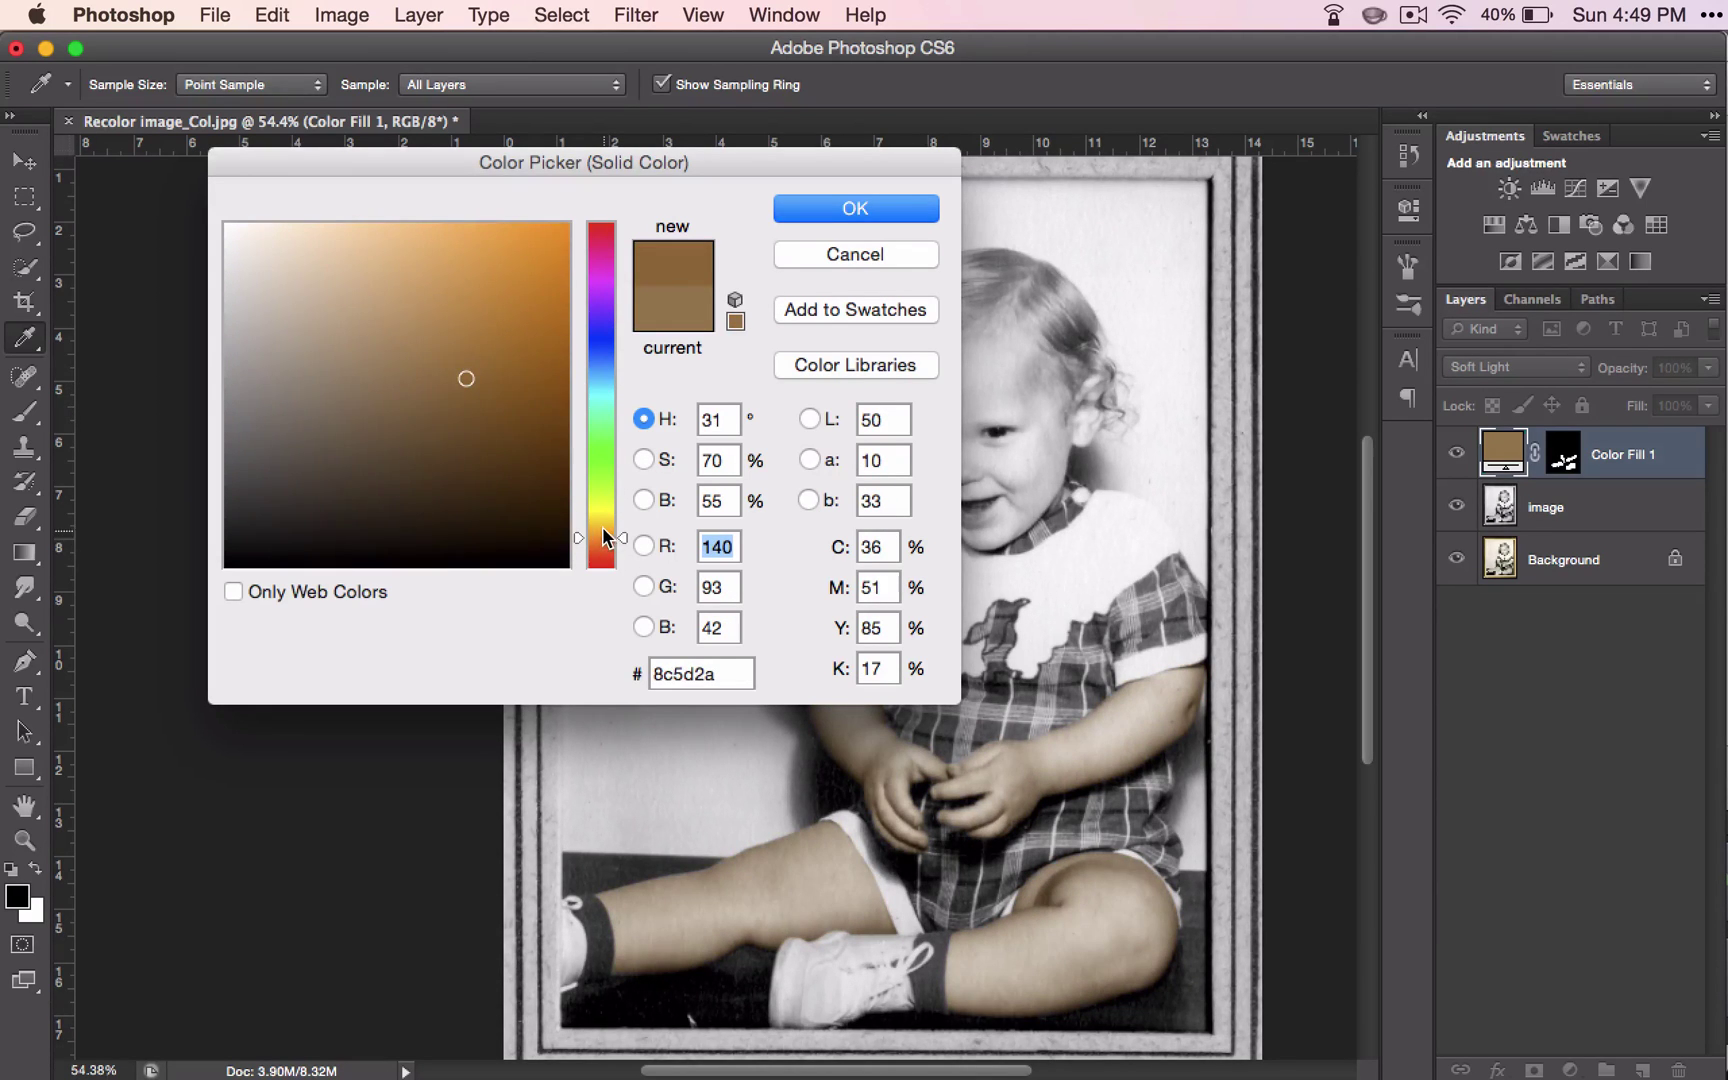
click(601, 526)
click(606, 533)
Set the skin fill to a brighter, more saturated orange-brown with a hue of 30°.
drag(762, 161, 508, 205)
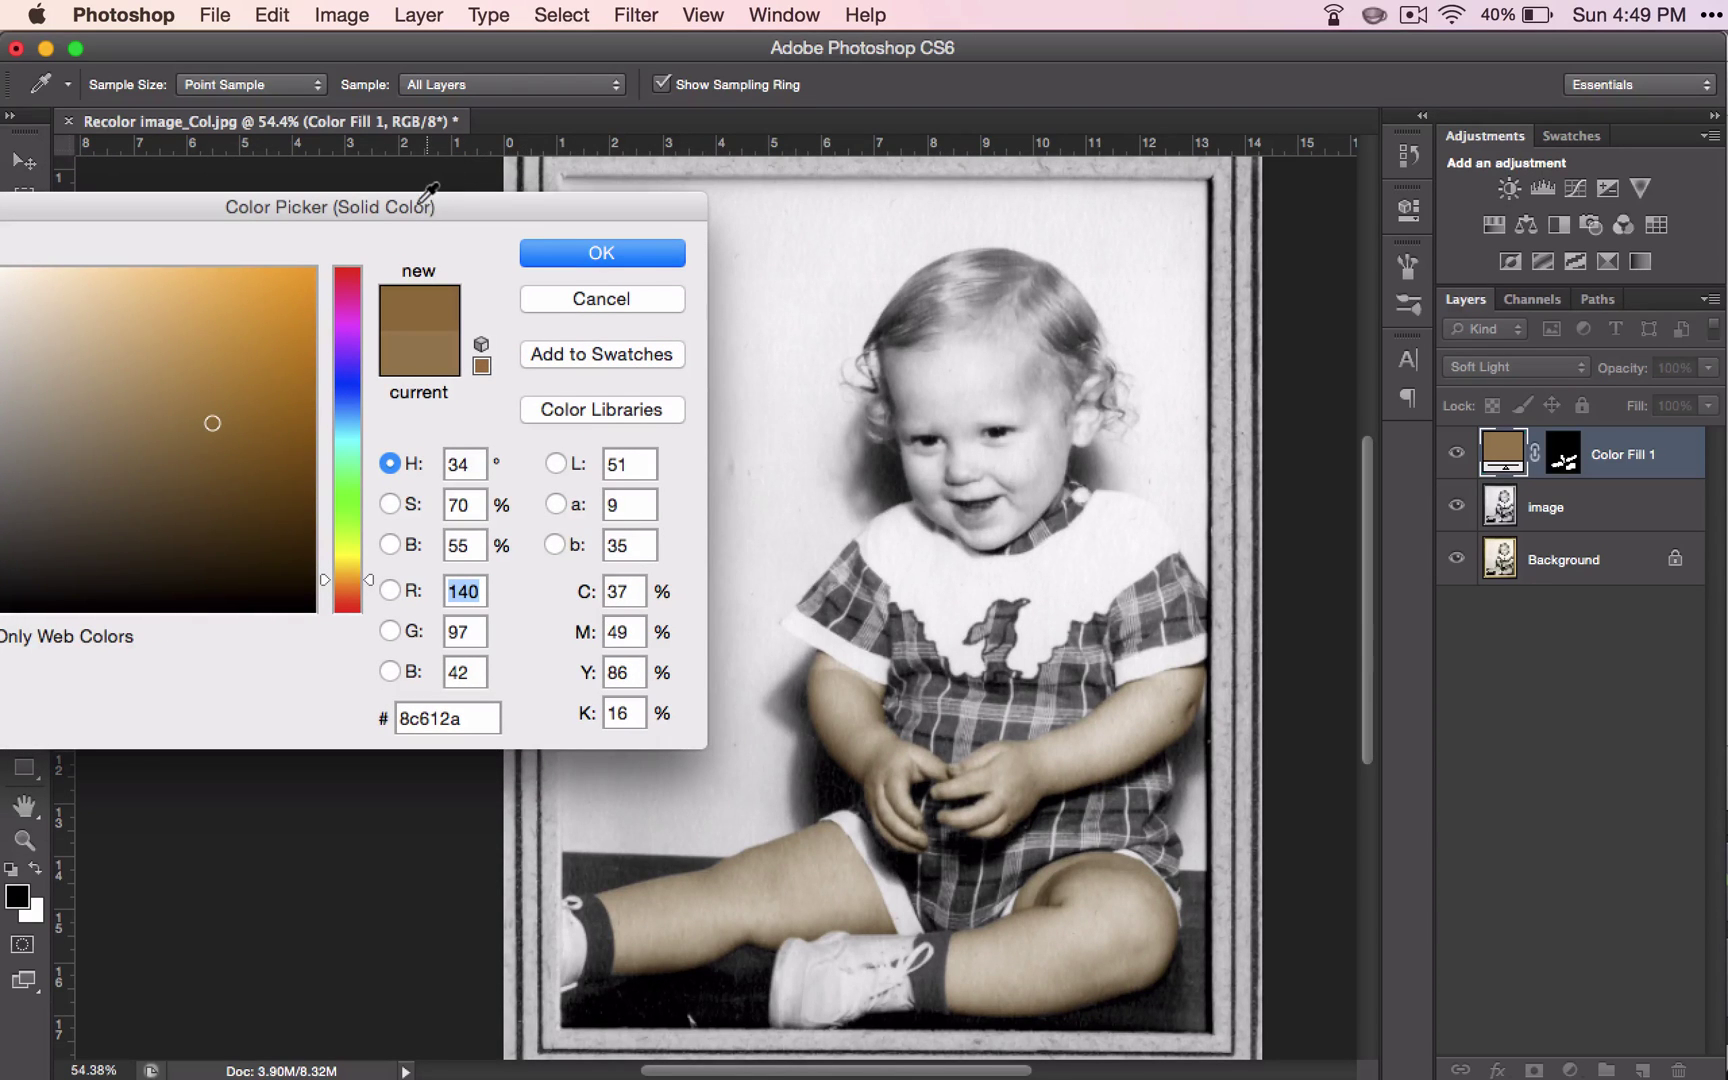
click(213, 376)
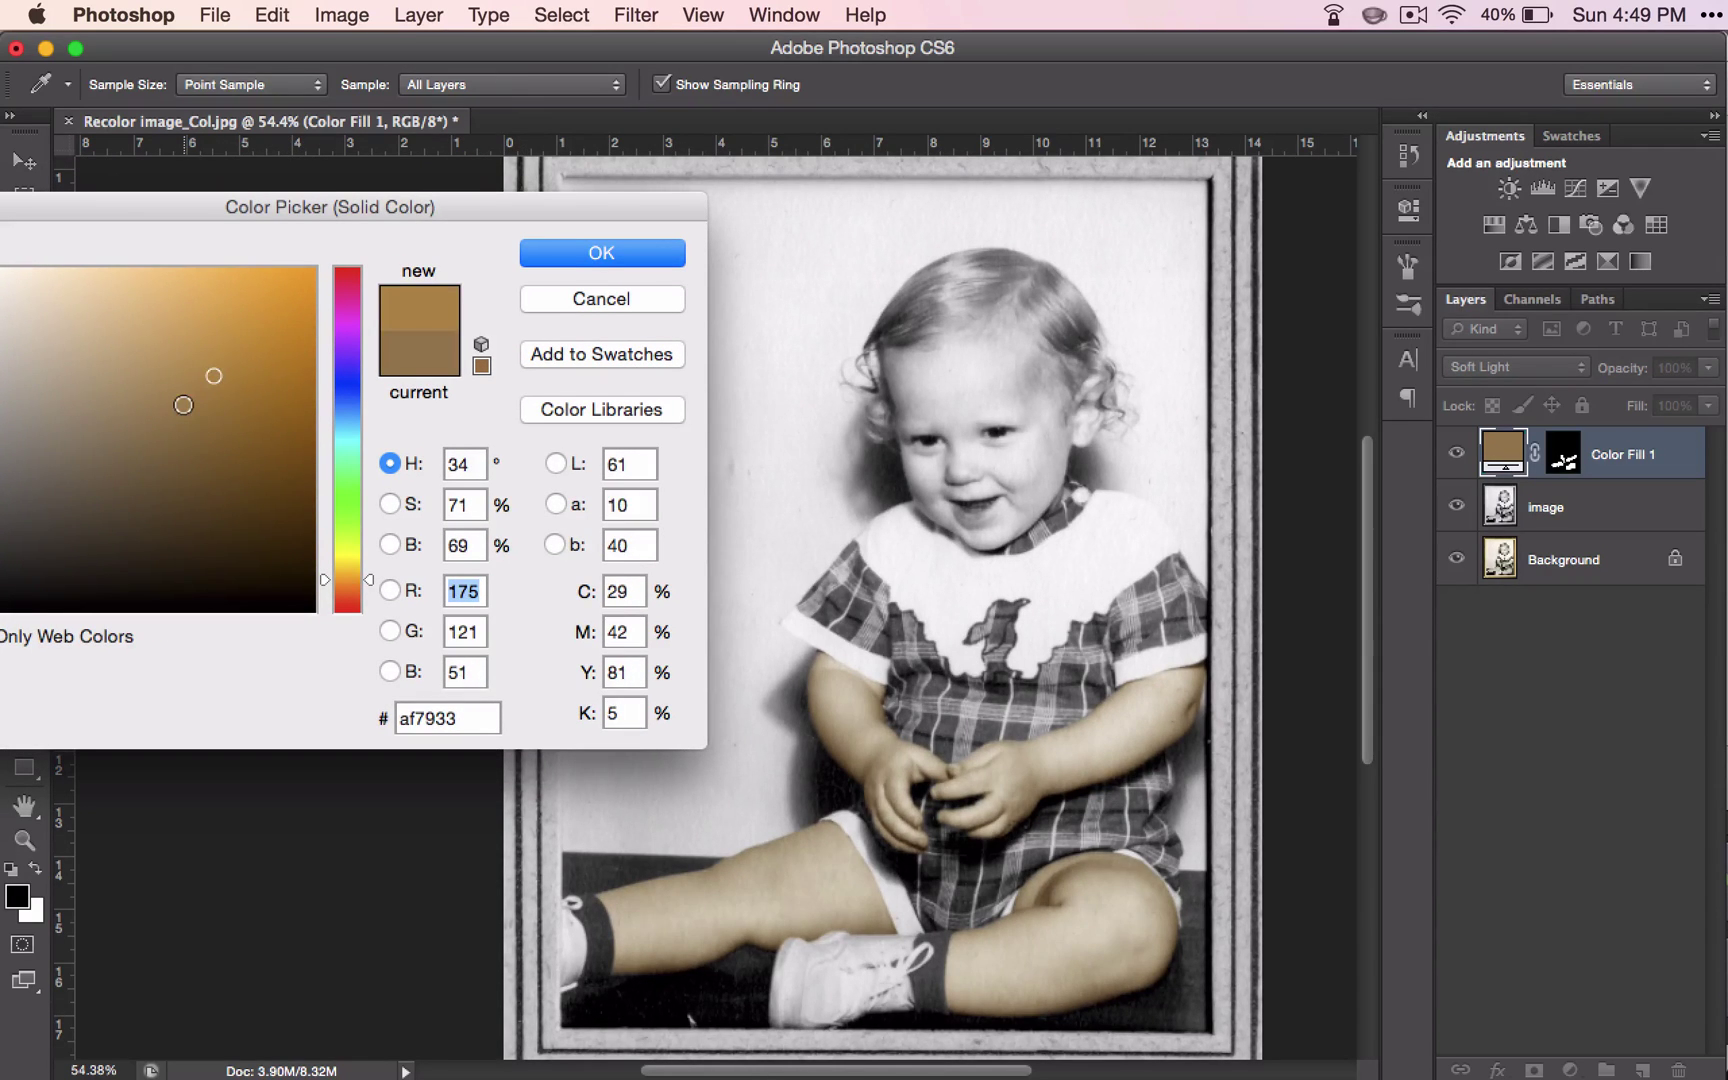
click(183, 405)
drag(356, 583, 352, 592)
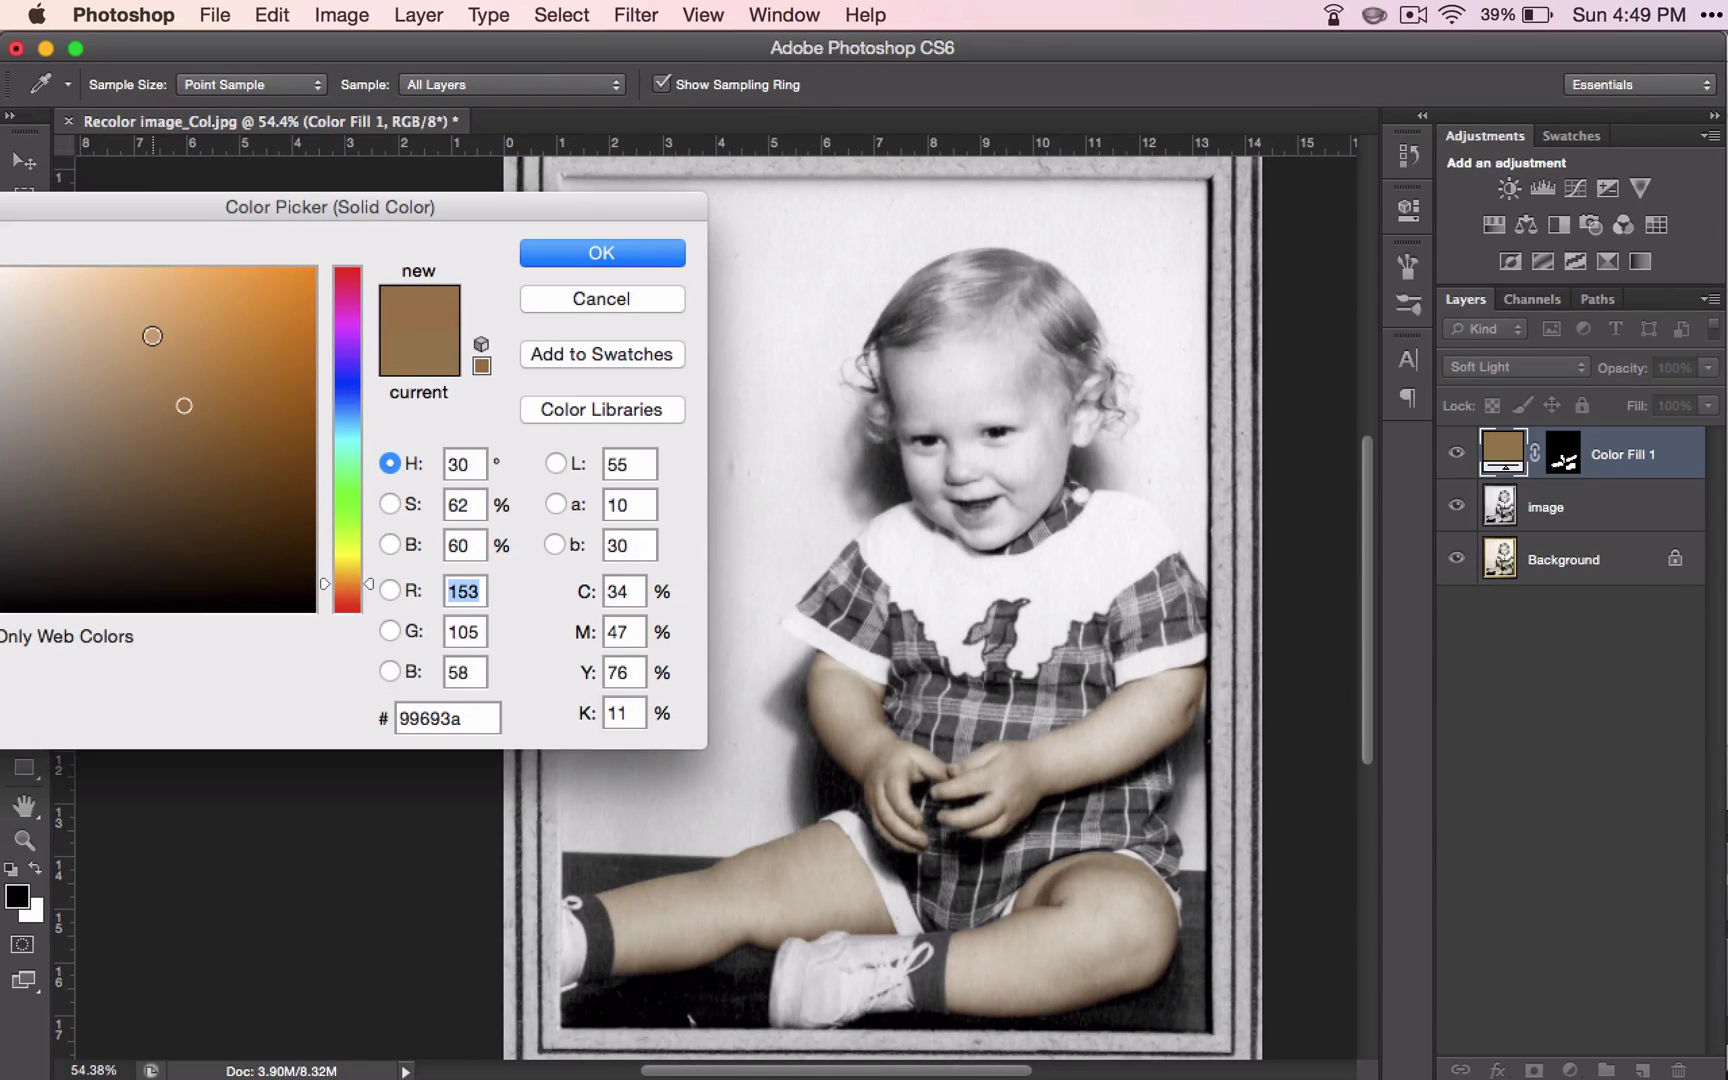
click(152, 336)
click(235, 342)
click(601, 253)
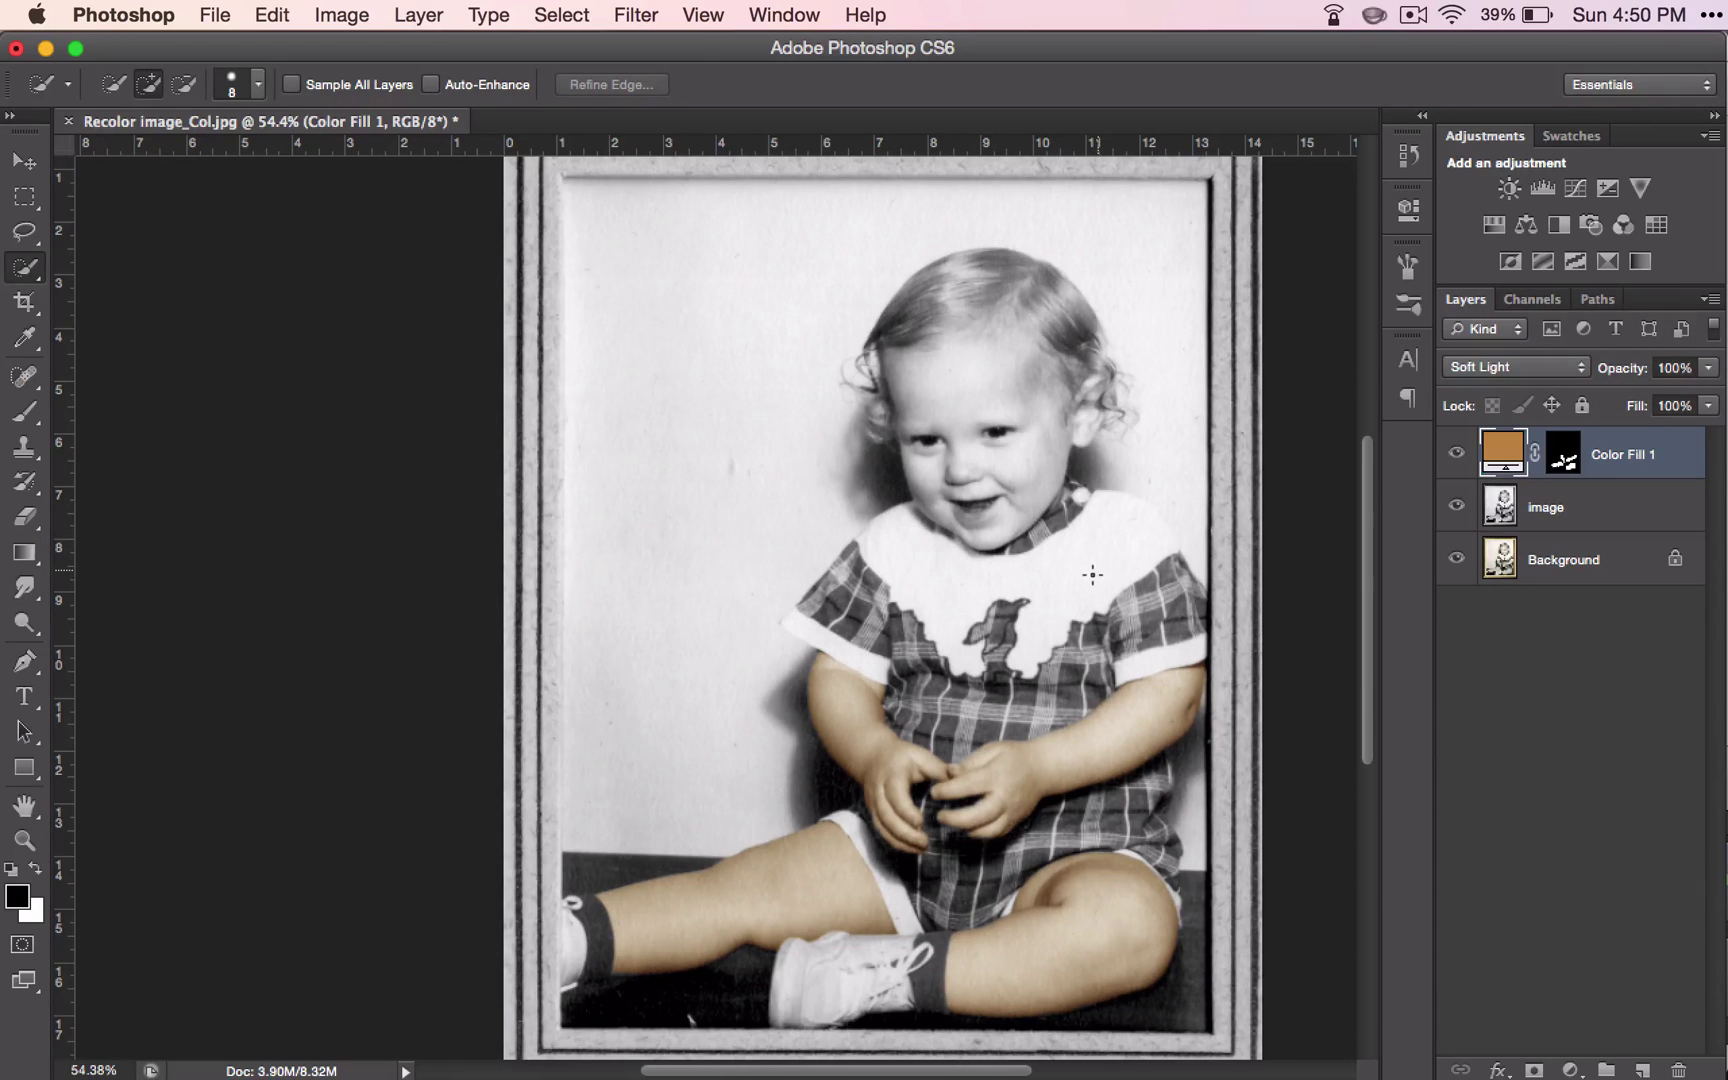
Rename the skin color fill layer.
double_click(1612, 453)
text(Skin)
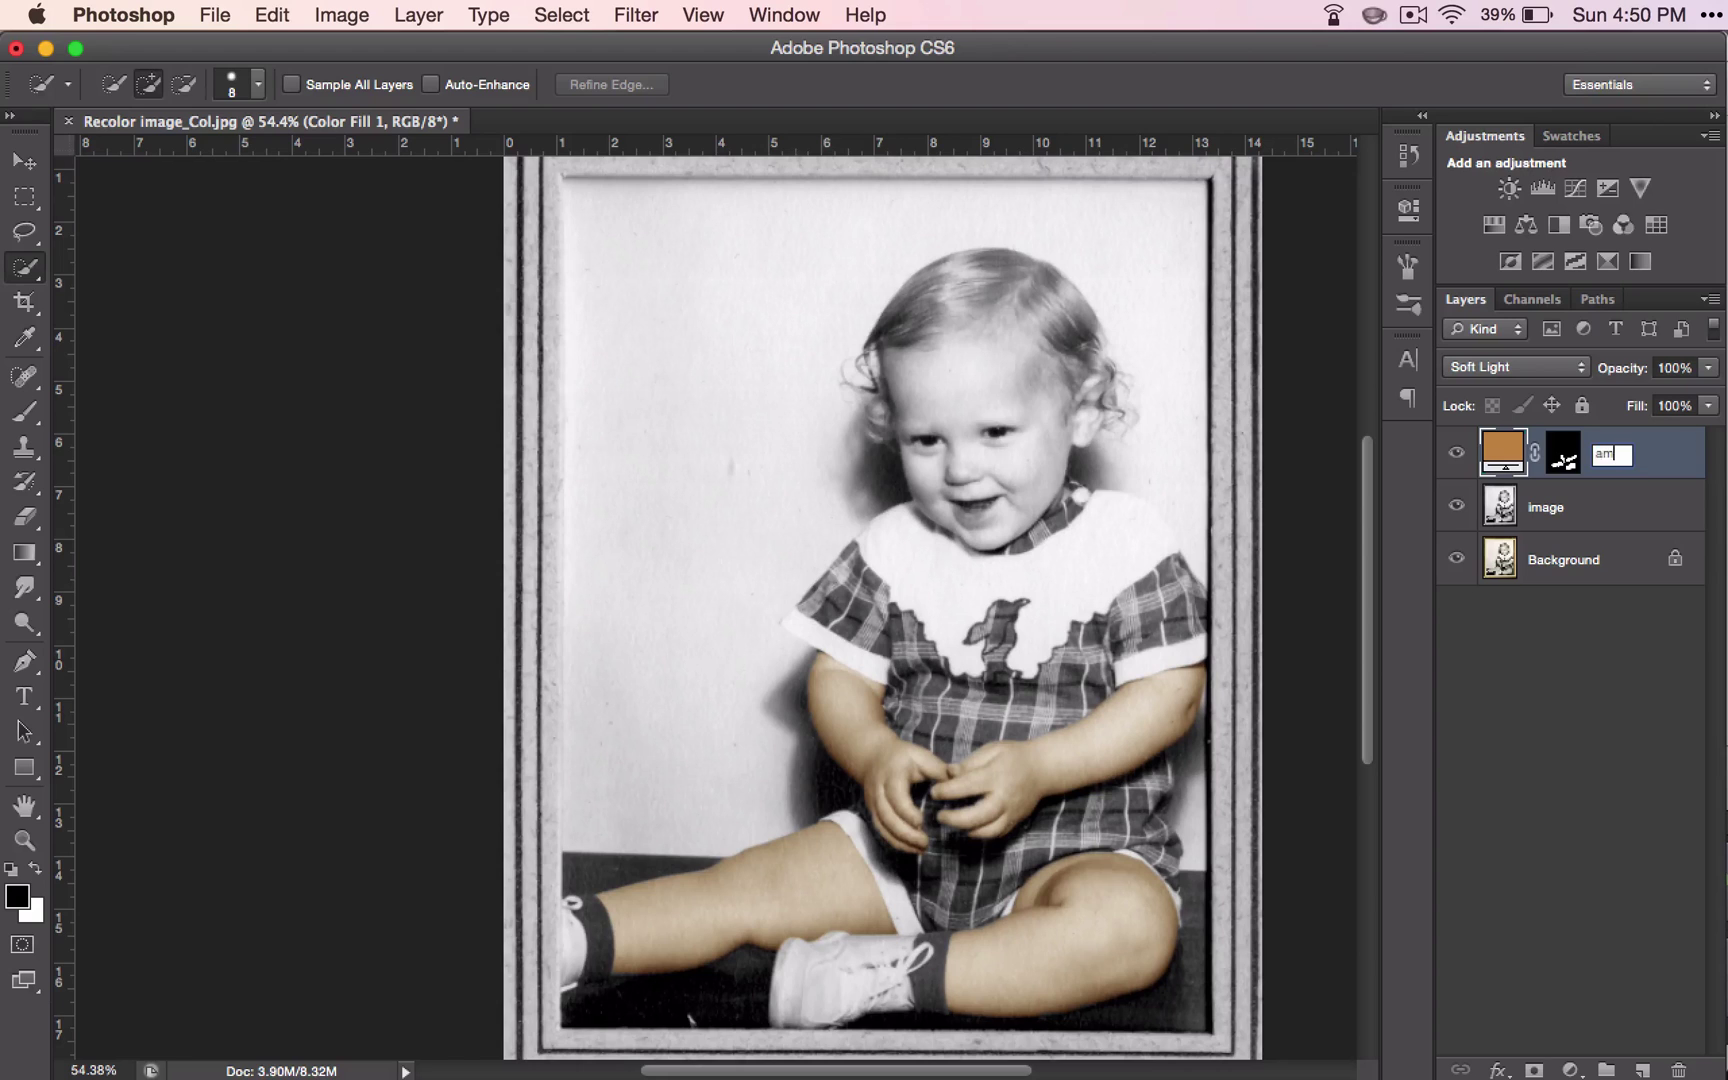